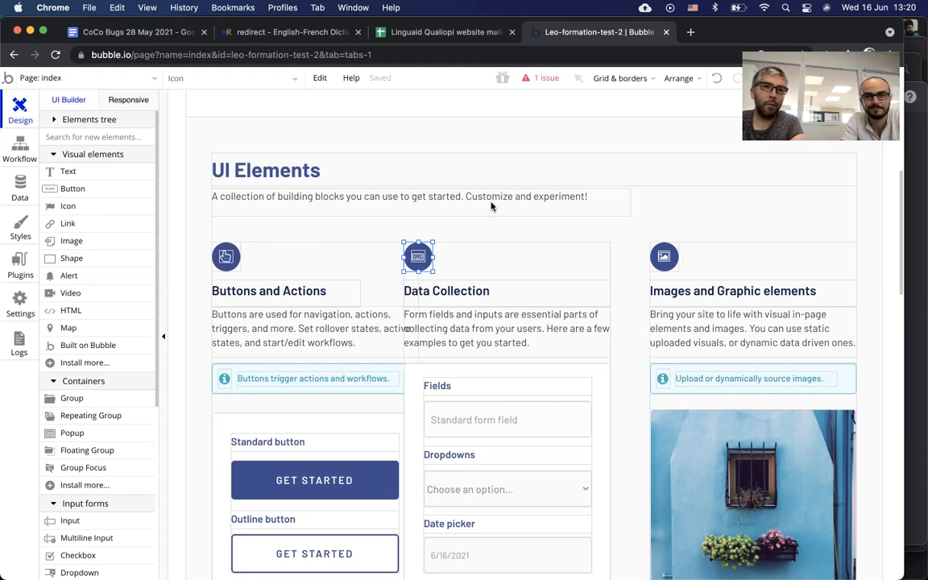
# Inspect the index page's width in its properties, and close the property editor
pyautogui.scroll(5, 492, 206)
pyautogui.click(297, 163)
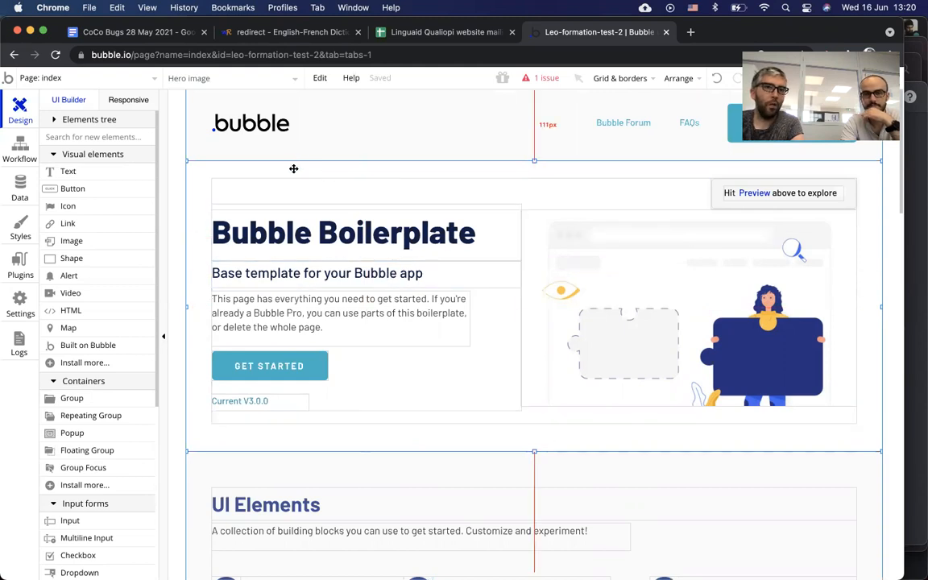
pyautogui.hscroll(-1, 278, 162)
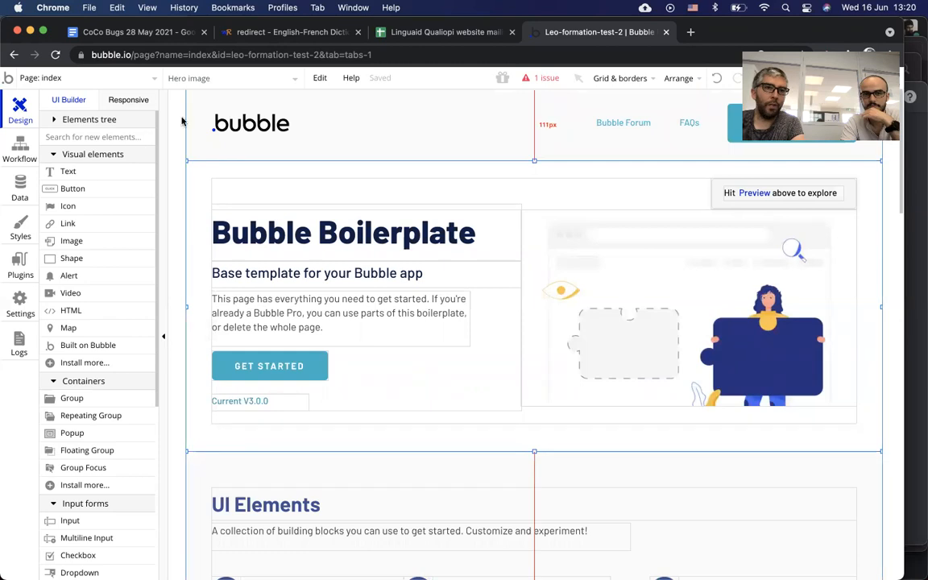
pyautogui.doubleClick(192, 468)
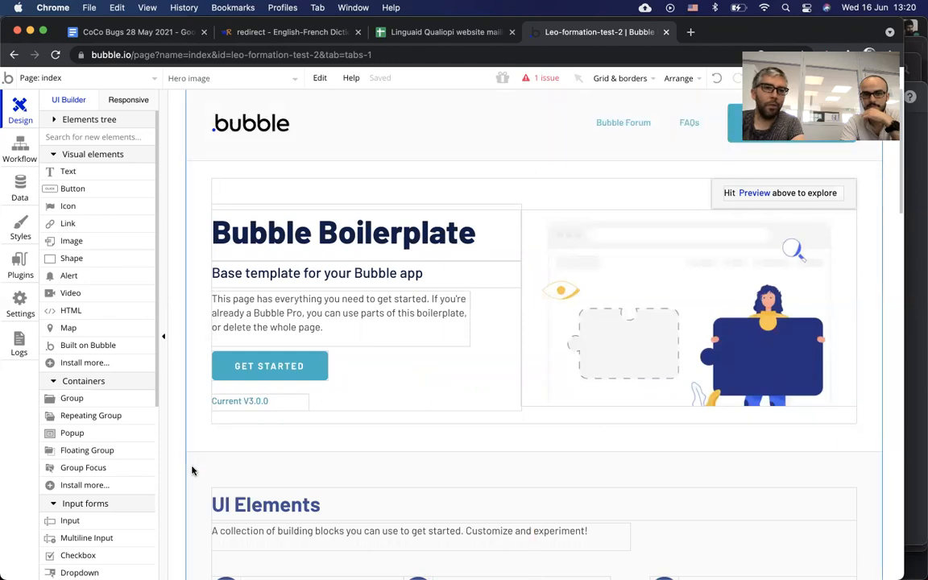
pyautogui.doubleClick(676, 431)
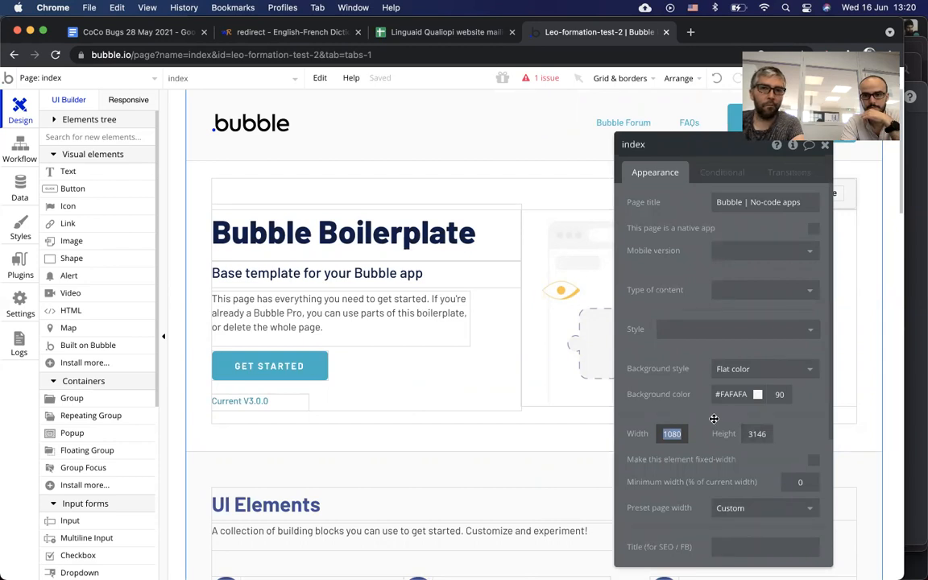
pyautogui.click(825, 147)
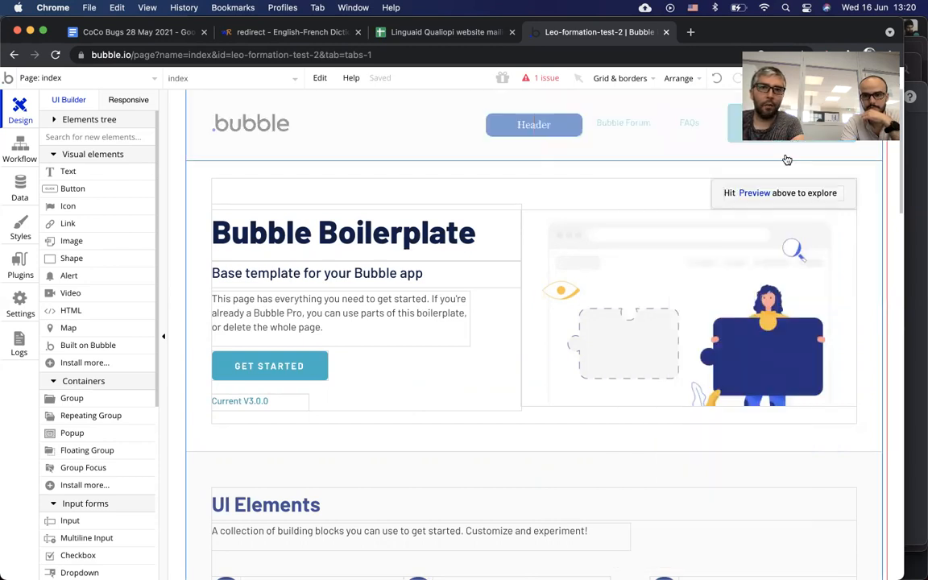
# Inspect the Hero image group's width in its properties, and close the property editor
pyautogui.click(376, 168)
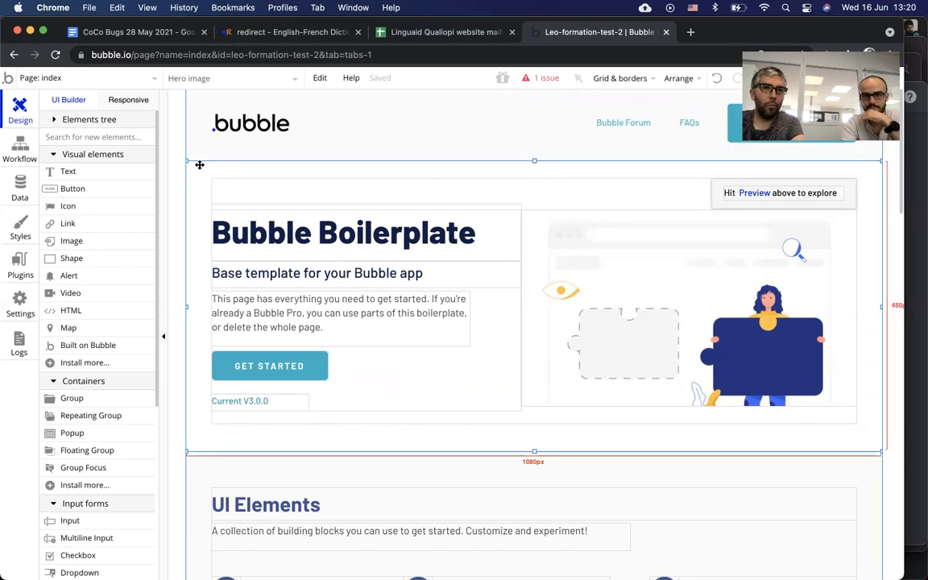
pyautogui.doubleClick(841, 439)
pyautogui.scroll(-5, 724, 451)
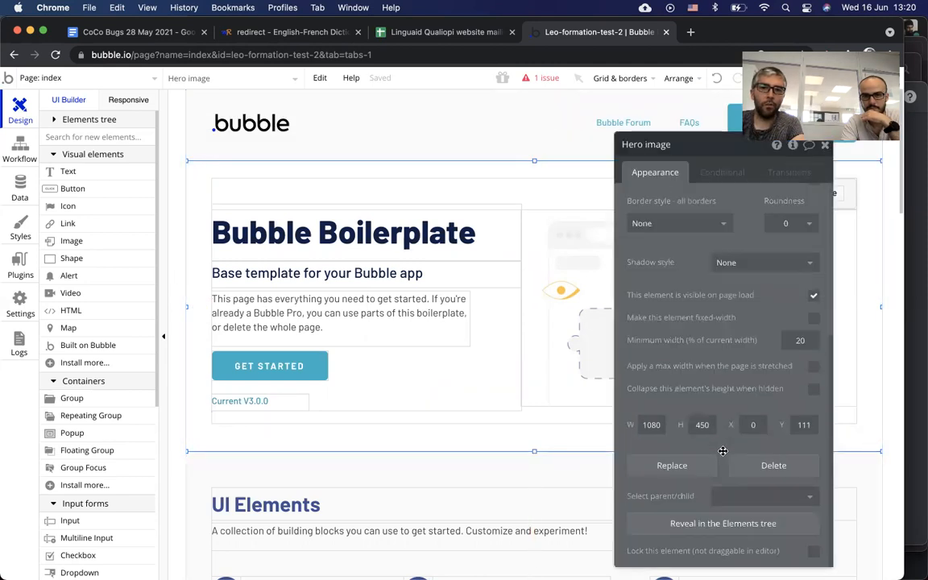
pyautogui.doubleClick(651, 424)
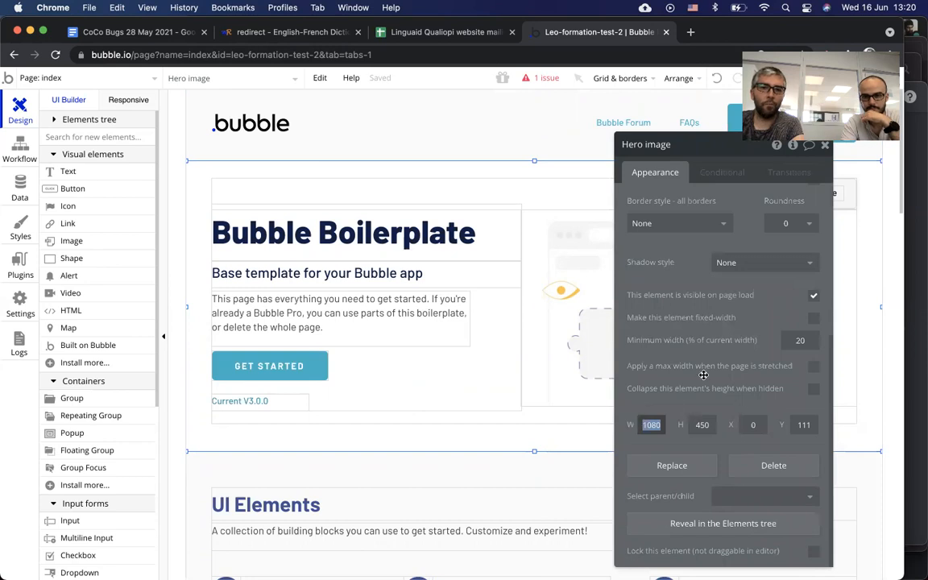
pyautogui.click(828, 147)
# Examine the size and position settings of the Hero content group inside the Hero image group
pyautogui.click(265, 186)
pyautogui.doubleClick(259, 189)
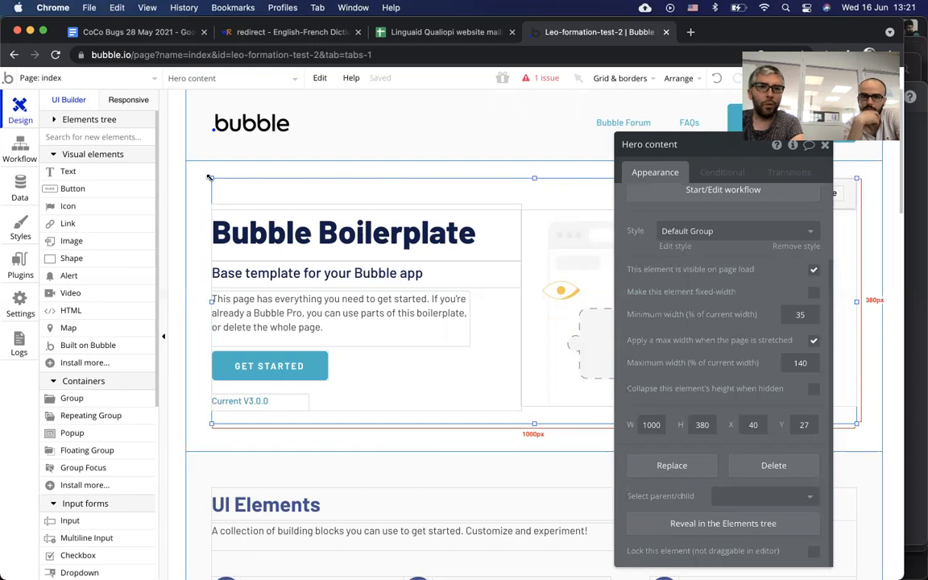
pyautogui.click(242, 168)
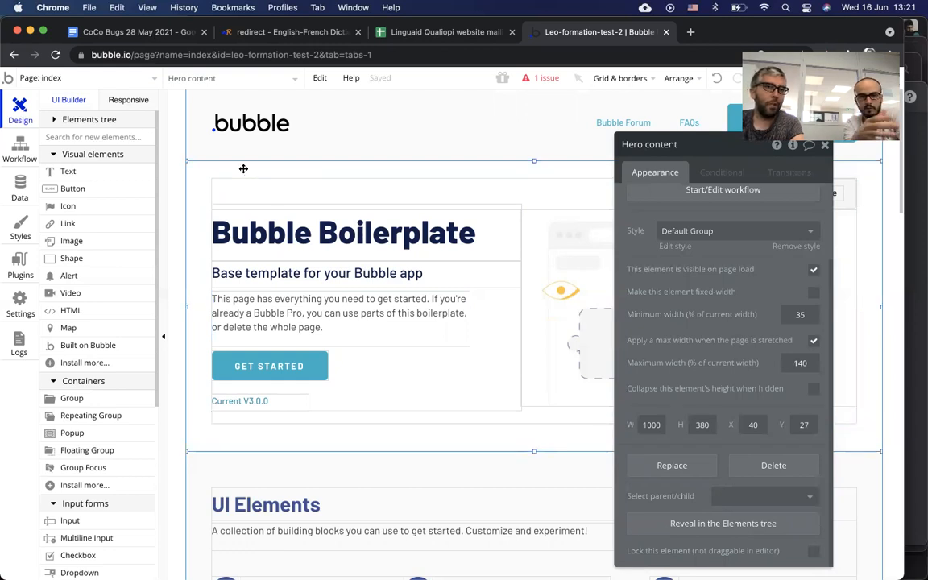
# Show the index page's properties and reposition the property editor over the canvas
pyautogui.click(211, 484)
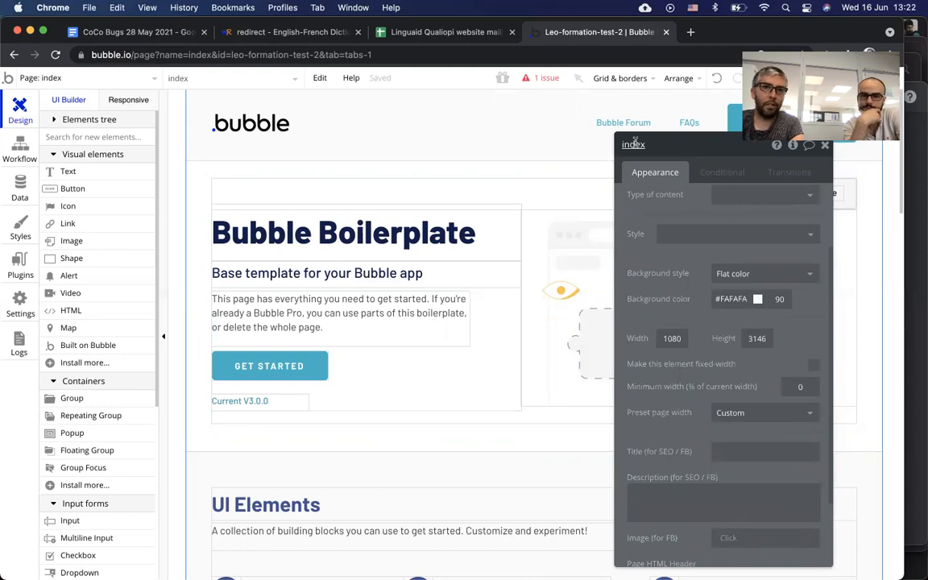
pyautogui.click(725, 142)
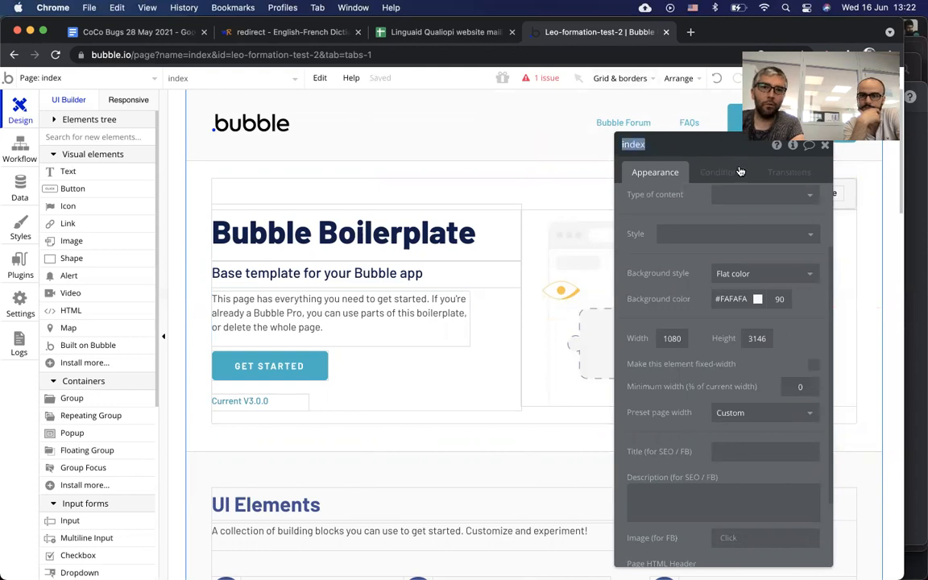
pyautogui.moveTo(654, 141); pyautogui.dragTo(549, 78)
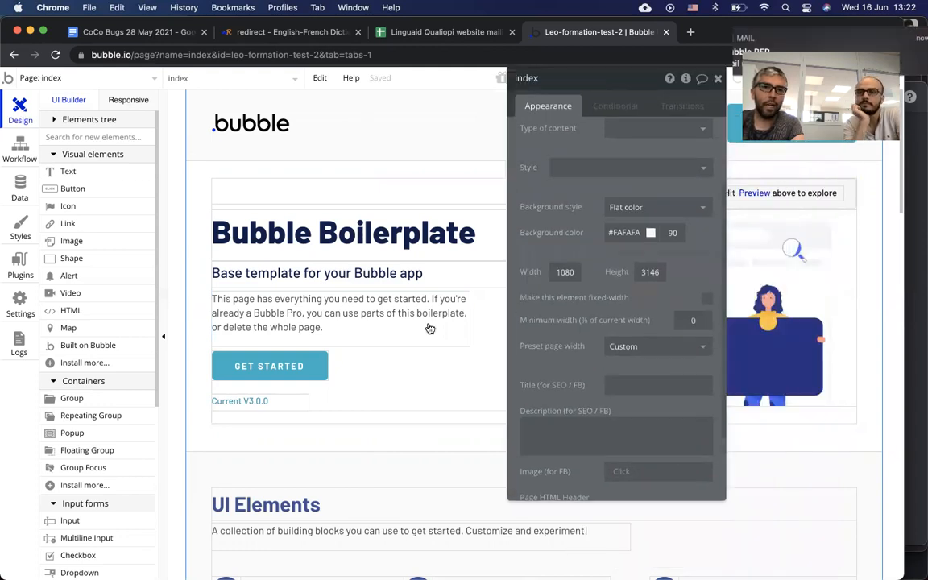
# Turn on Do Not Disturb in macOS to silence notifications
pyautogui.click(806, 7)
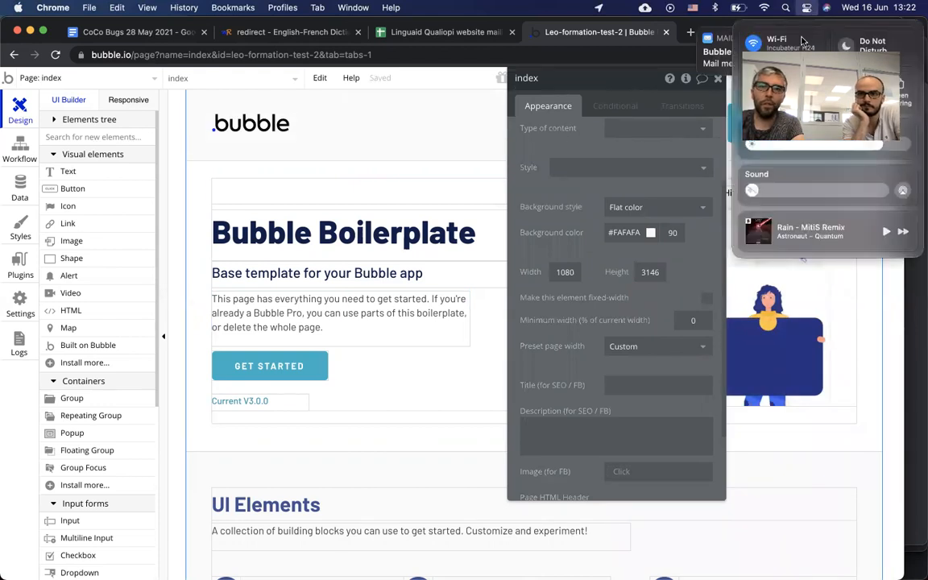
pyautogui.click(865, 44)
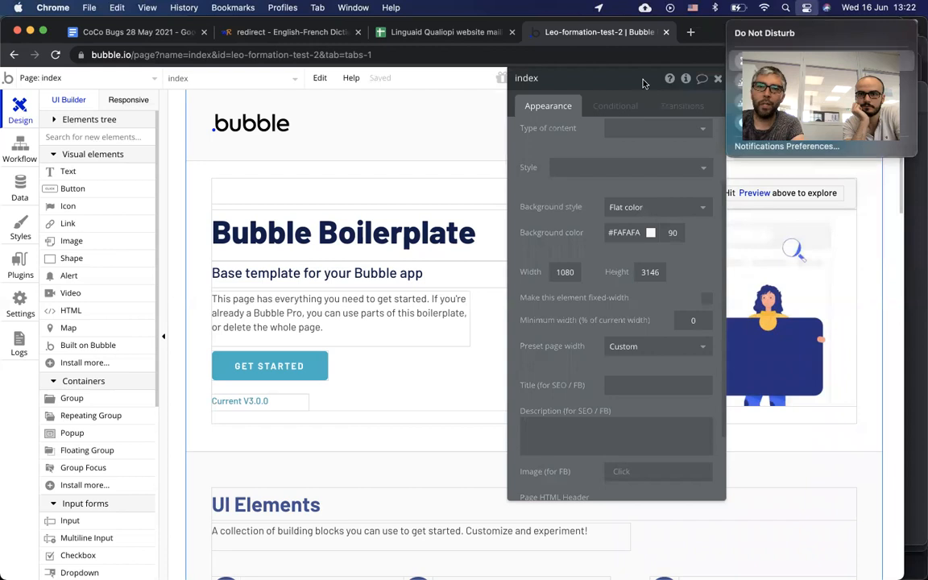
pyautogui.click(561, 146)
# Review the index page's appearance settings, from its page type down to the page folder
pyautogui.scroll(-1, 567, 323)
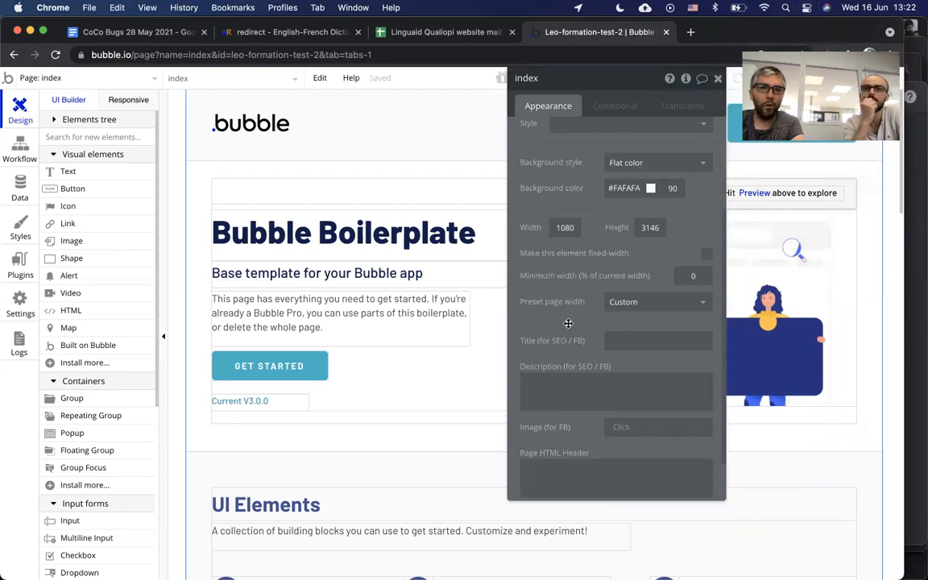
pyautogui.scroll(2, 567, 324)
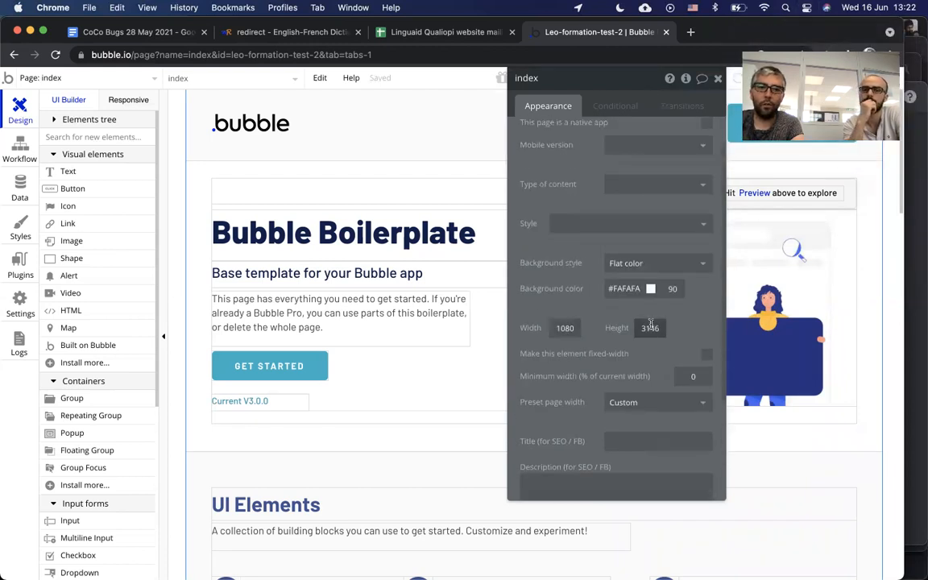
pyautogui.scroll(1, 585, 330)
pyautogui.scroll(-5, 585, 328)
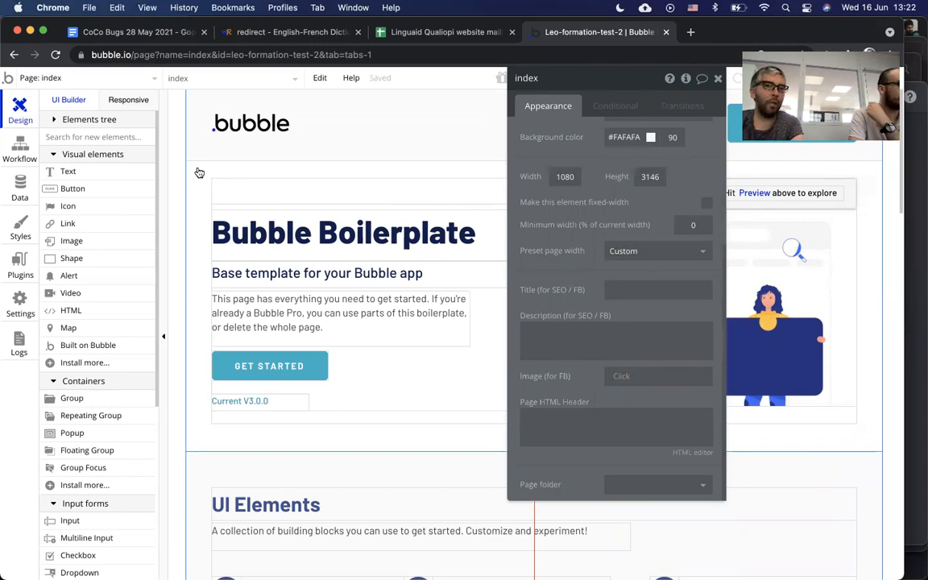
# From the Hero image group's properties, switch to its child element Hero content
pyautogui.click(195, 192)
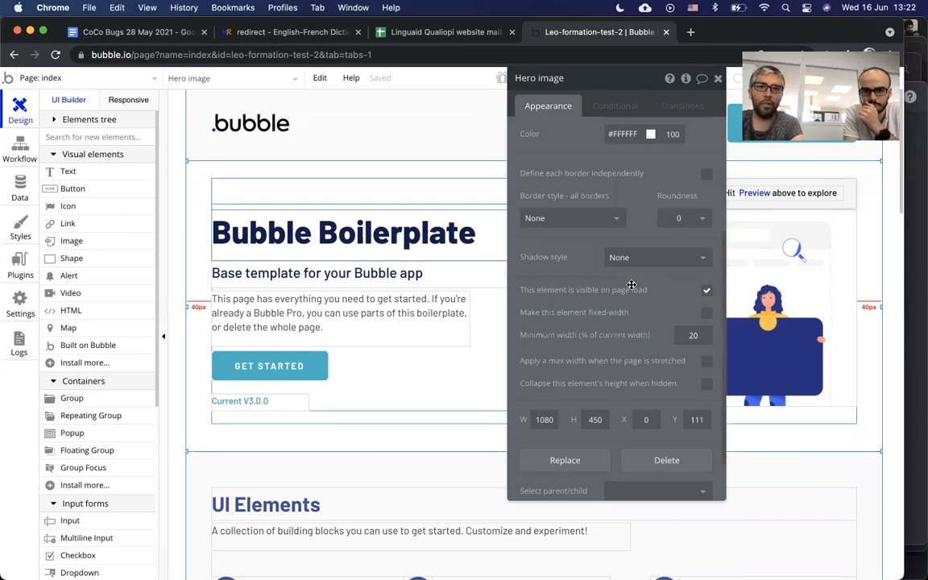
pyautogui.scroll(-2, 562, 345)
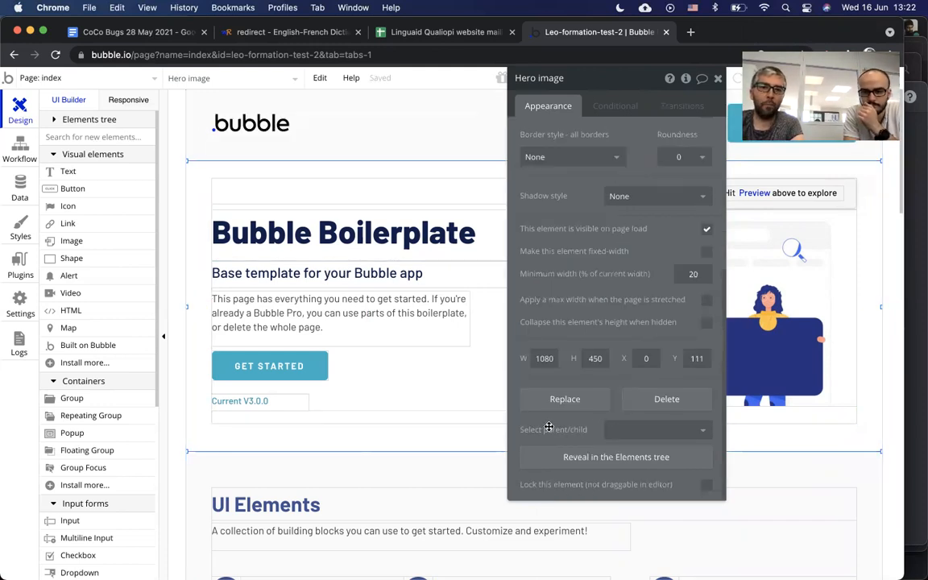
pyautogui.click(692, 429)
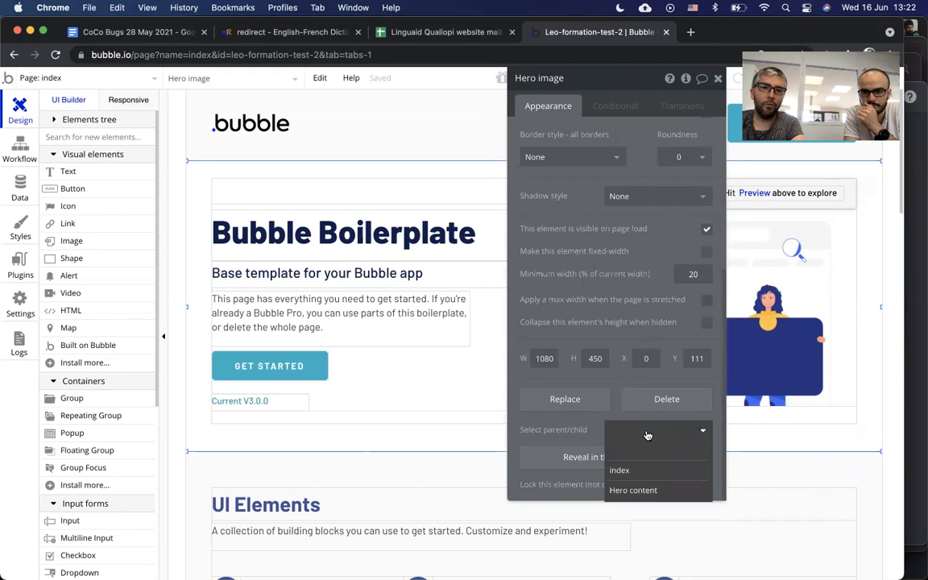
pyautogui.click(641, 491)
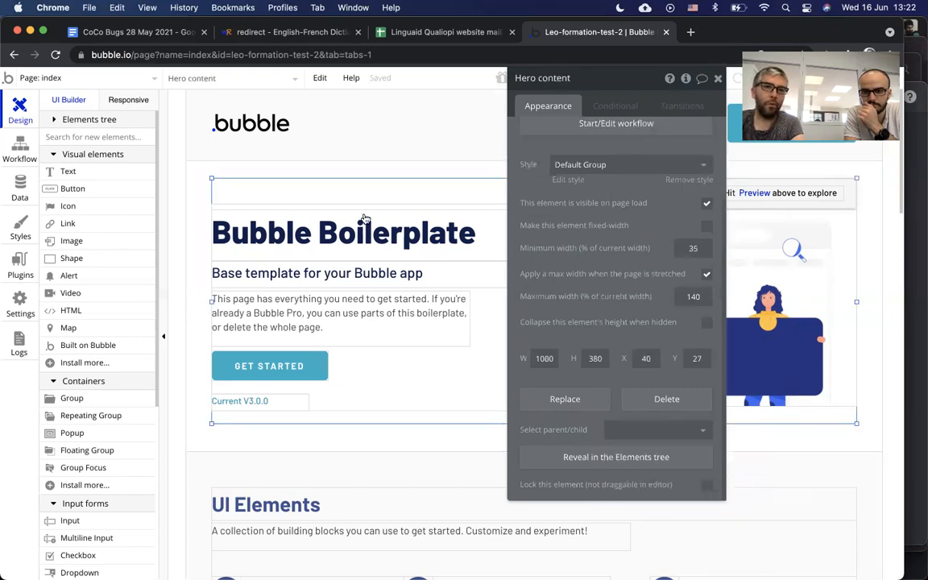
# Check the Hero content group's width, height and X offset
pyautogui.doubleClick(544, 358)
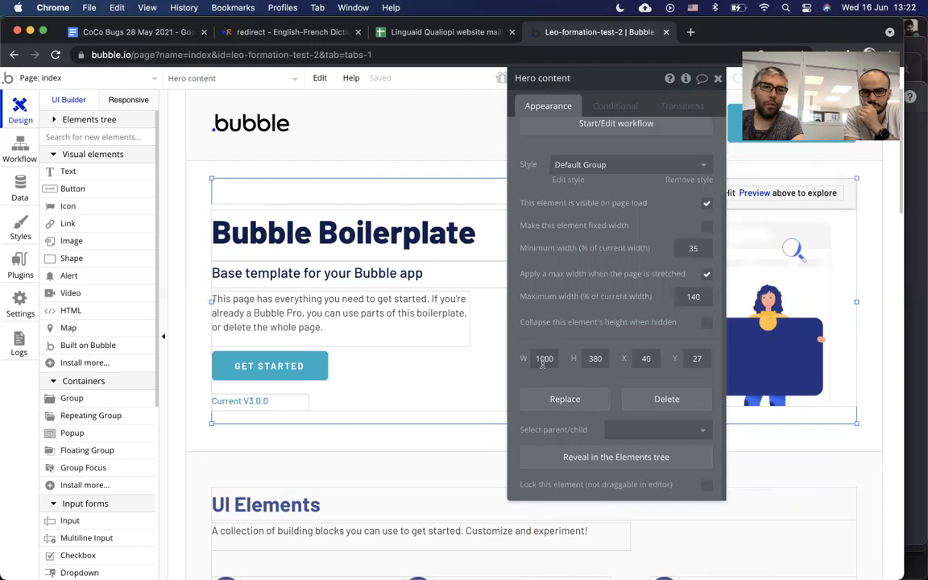
pyautogui.doubleClick(595, 359)
pyautogui.press('Tab')
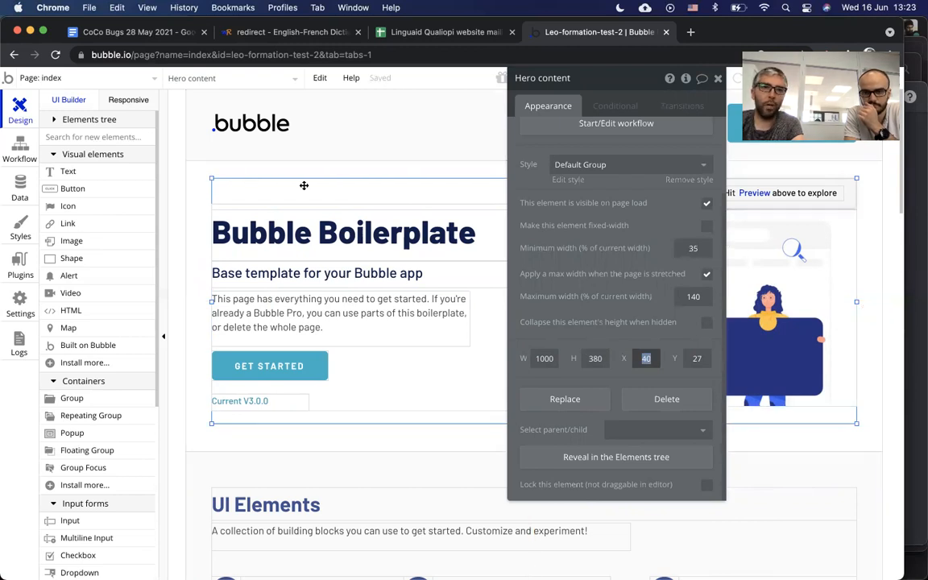
# Nudge the Hero content group to the right inside the Hero image group until its X offset is 53
pyautogui.click(268, 417)
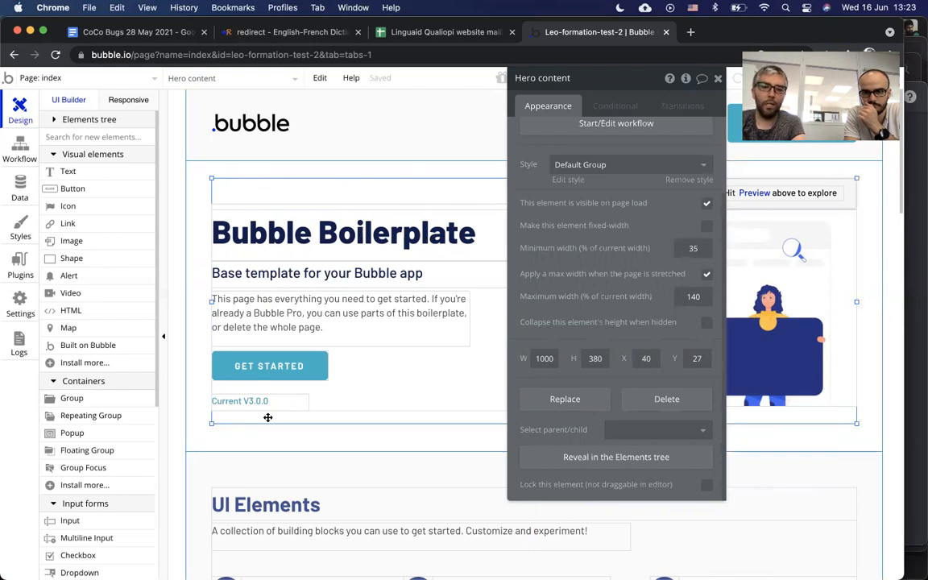
pyautogui.press('Right')
pyautogui.press('Right')
pyautogui.press('Right')
pyautogui.press('Right')
pyautogui.press('Right')
pyautogui.press('Right')
pyautogui.press('Right')
pyautogui.press('Right')
pyautogui.press('Right')
pyautogui.press('Right')
pyautogui.press('Right')
pyautogui.press('Right')
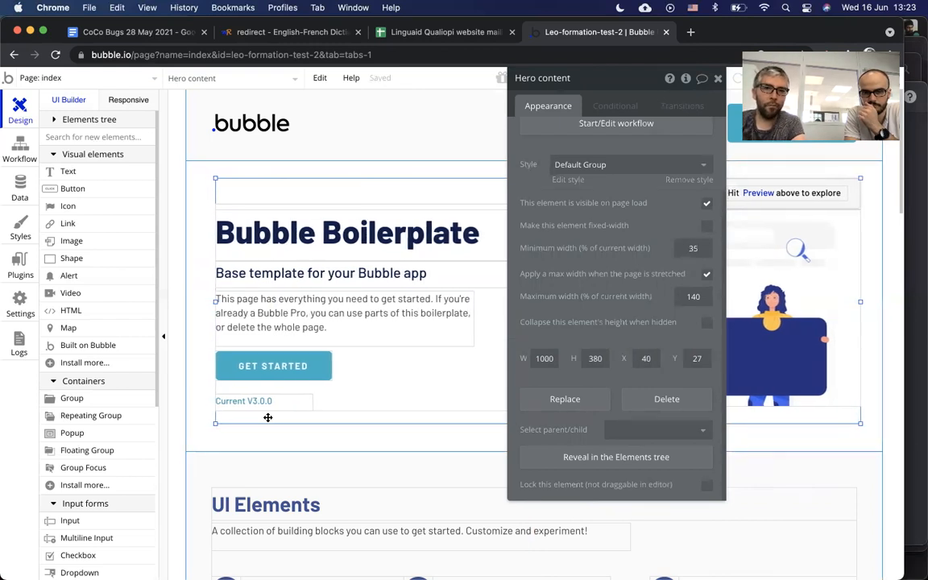
pyautogui.press('Right')
pyautogui.press('Right')
pyautogui.press('Right')
pyautogui.press('Right')
pyautogui.press('Right')
pyautogui.press('Right')
pyautogui.press('Right')
pyautogui.press('Right')
pyautogui.press('Right')
pyautogui.press('Right')
pyautogui.press('Right')
pyautogui.press('Right')
pyautogui.press('Right')
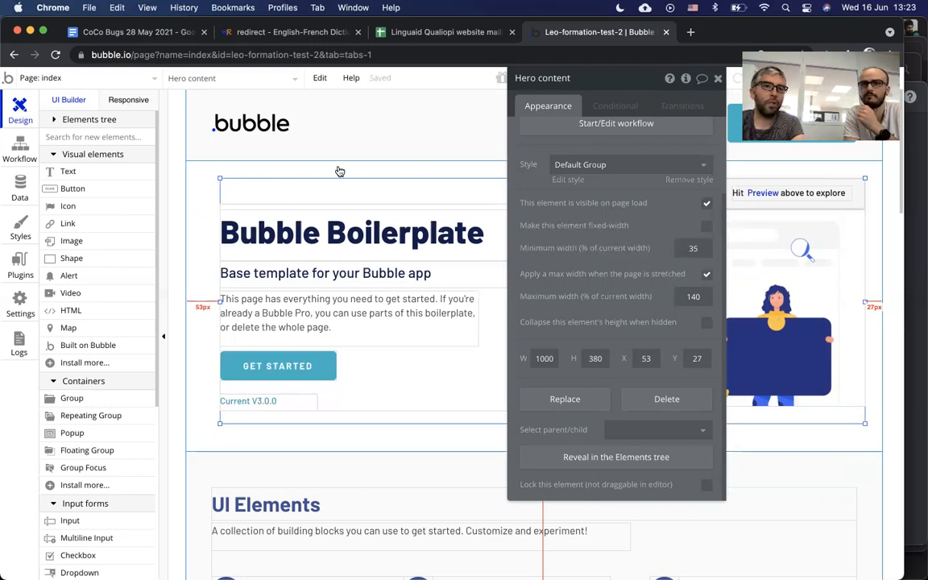
# Nudge the Hero content group back to the left to an X offset of 40
pyautogui.press('Left')
pyautogui.press('Left')
pyautogui.press('Left')
pyautogui.press('Left')
pyautogui.press('Left')
pyautogui.press('Left')
pyautogui.press('Left')
pyautogui.press('Left')
pyautogui.press('Left')
pyautogui.press('Left')
pyautogui.press('Left')
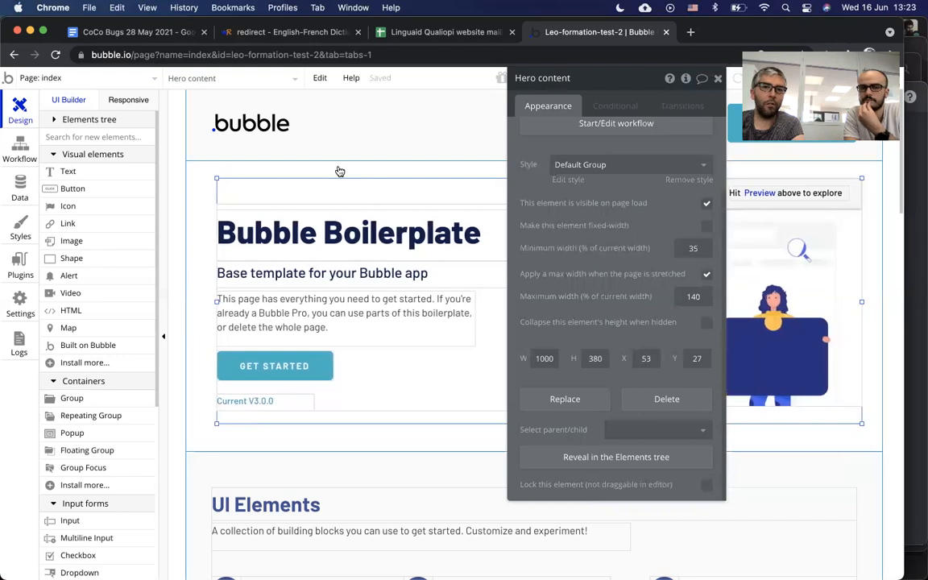
pyautogui.press('Left')
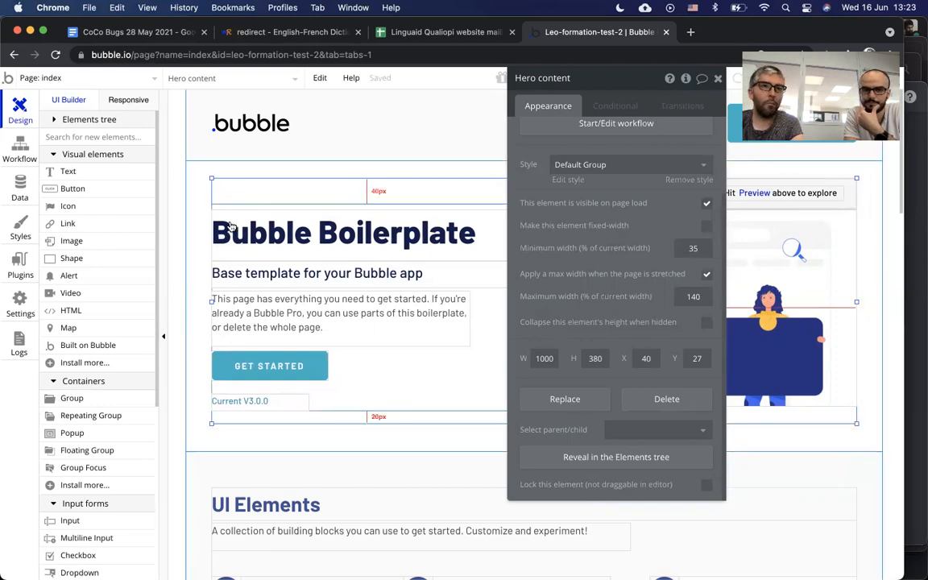
# Examine how the Hero image, Hero content and Content groups are nested, and close the property editor
pyautogui.click(207, 199)
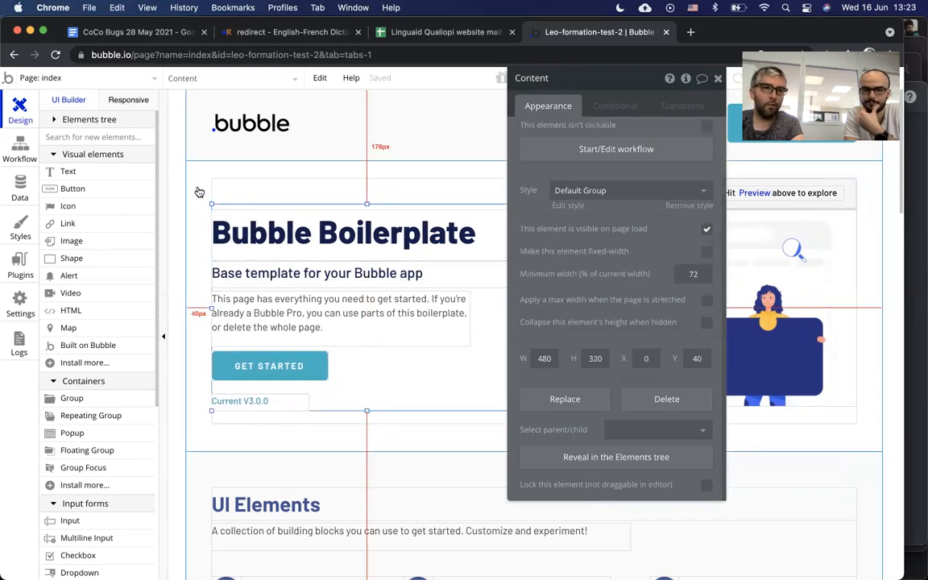
pyautogui.click(193, 165)
pyautogui.click(216, 178)
pyautogui.click(201, 166)
pyautogui.click(237, 194)
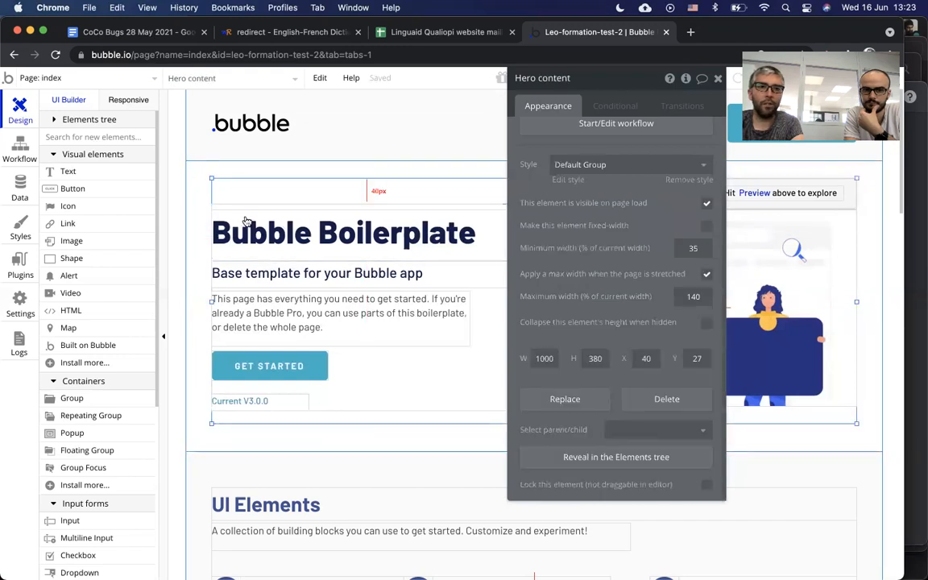
pyautogui.click(253, 210)
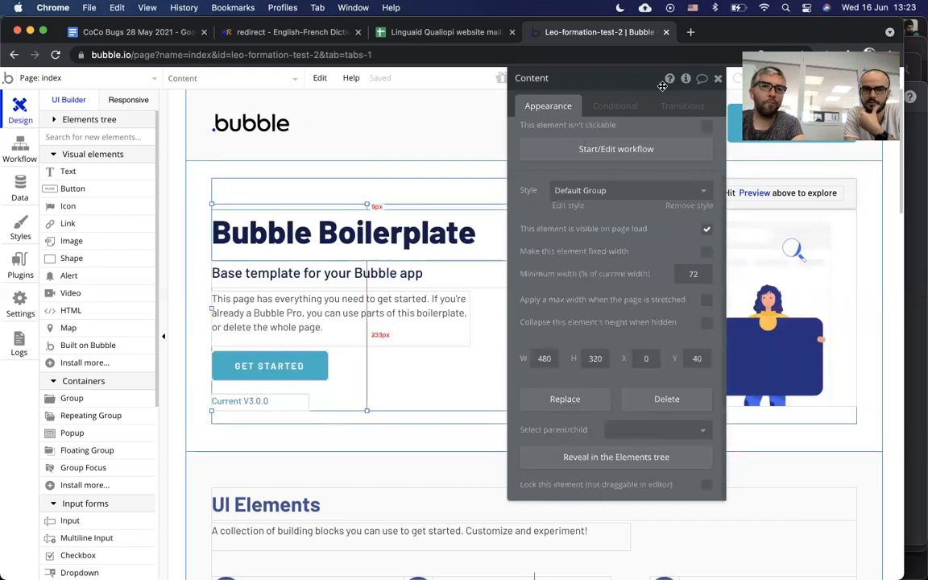
pyautogui.click(718, 79)
pyautogui.click(591, 184)
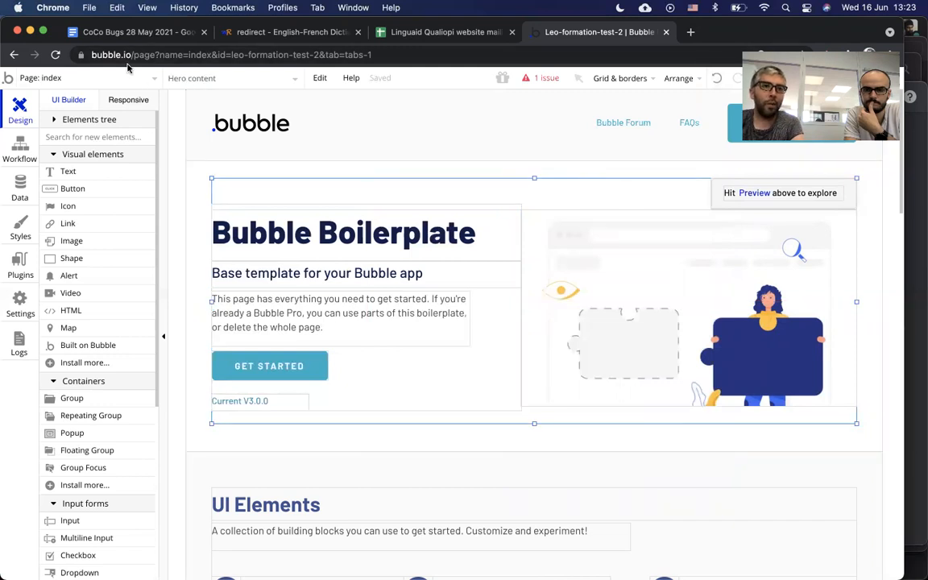
pyautogui.click(105, 77)
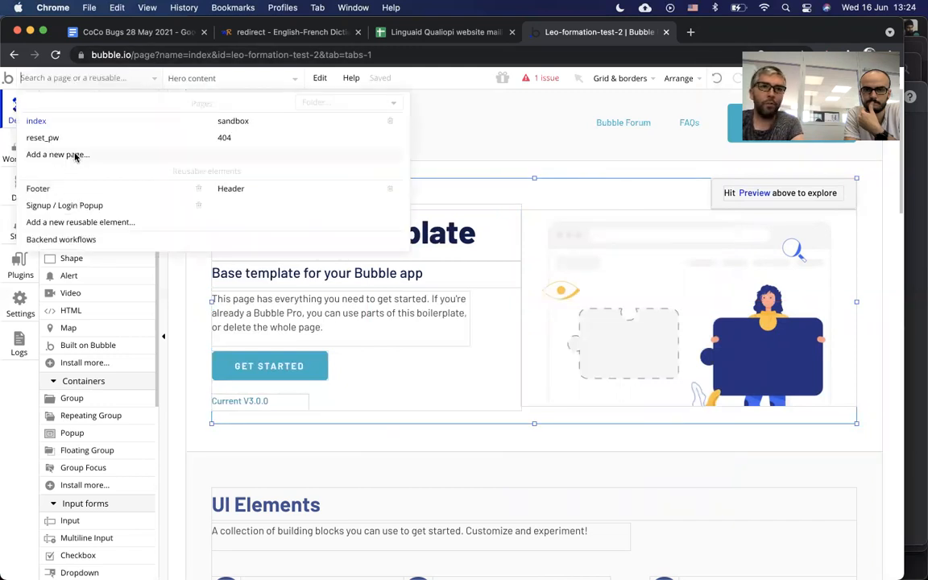
pyautogui.click(75, 157)
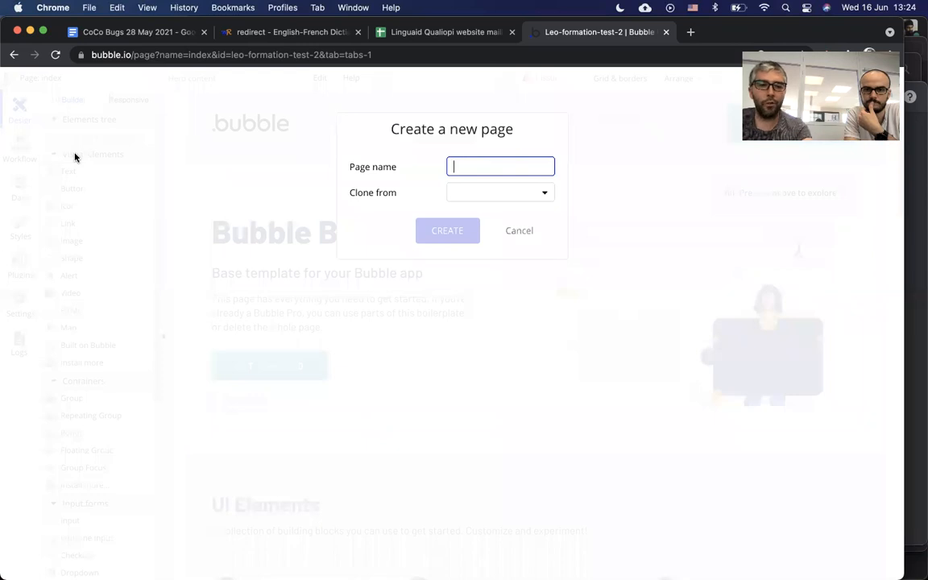
pyautogui.write('shopping_list')
pyautogui.click(500, 192)
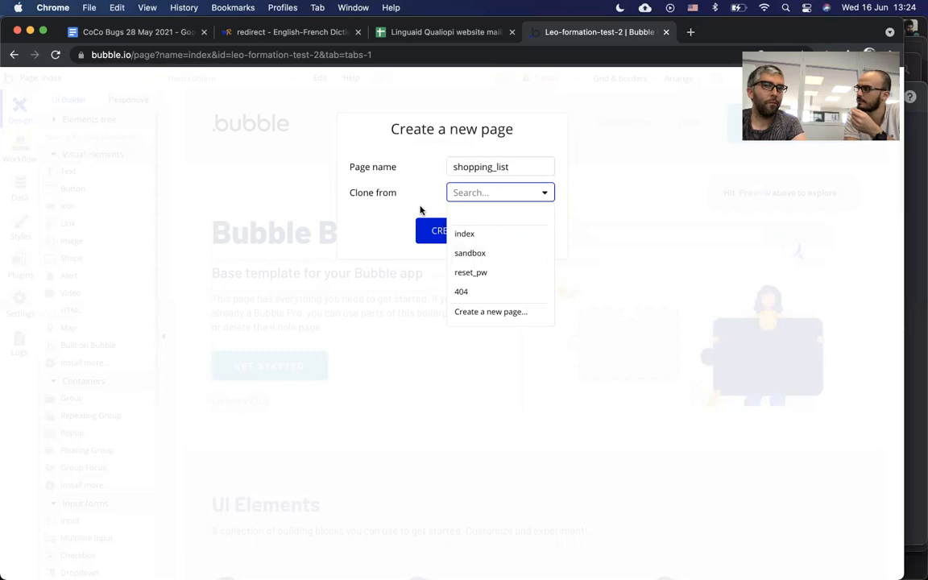
pyautogui.click(405, 190)
pyautogui.click(523, 231)
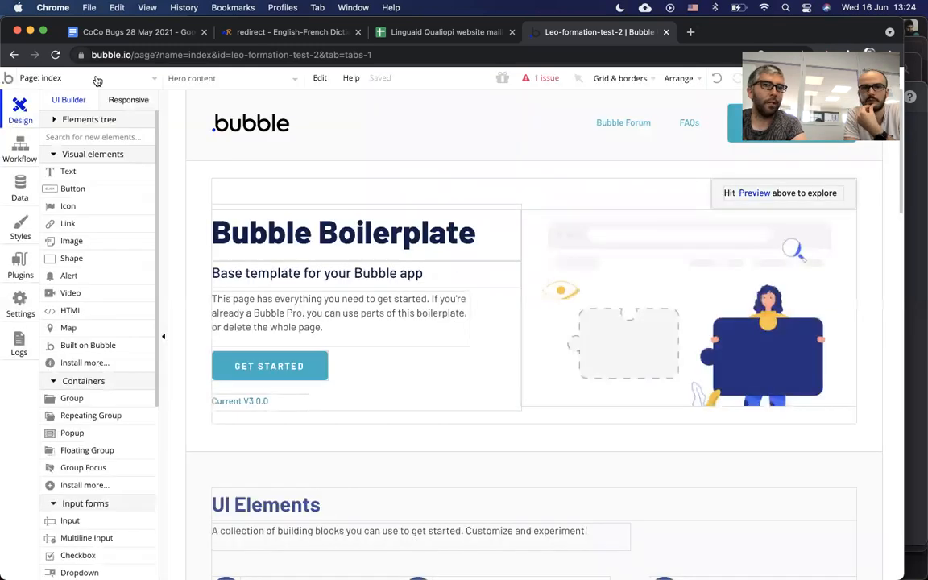
# Convert the Hero content group on the index page into a reusable element named "intro header"
pyautogui.click(95, 78)
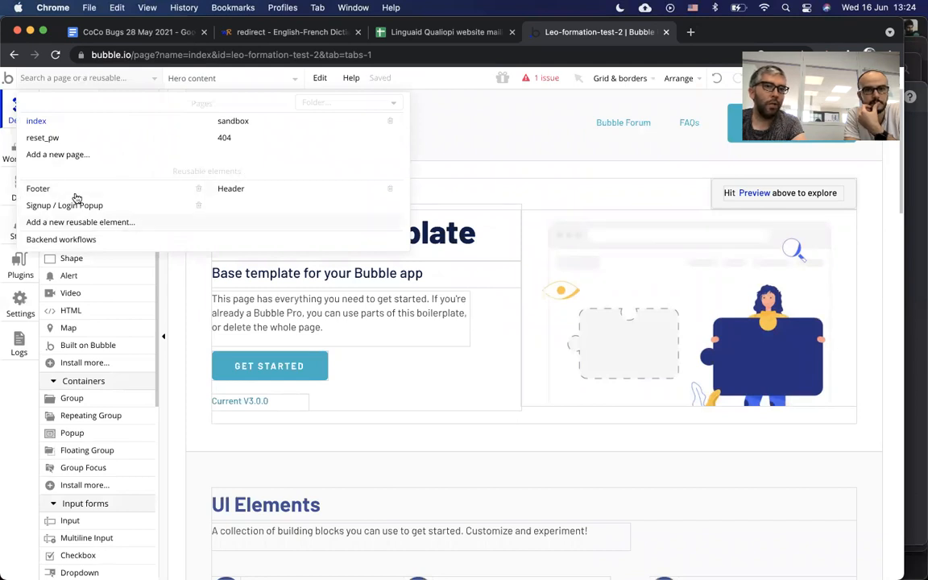
pyautogui.moveTo(105, 211)
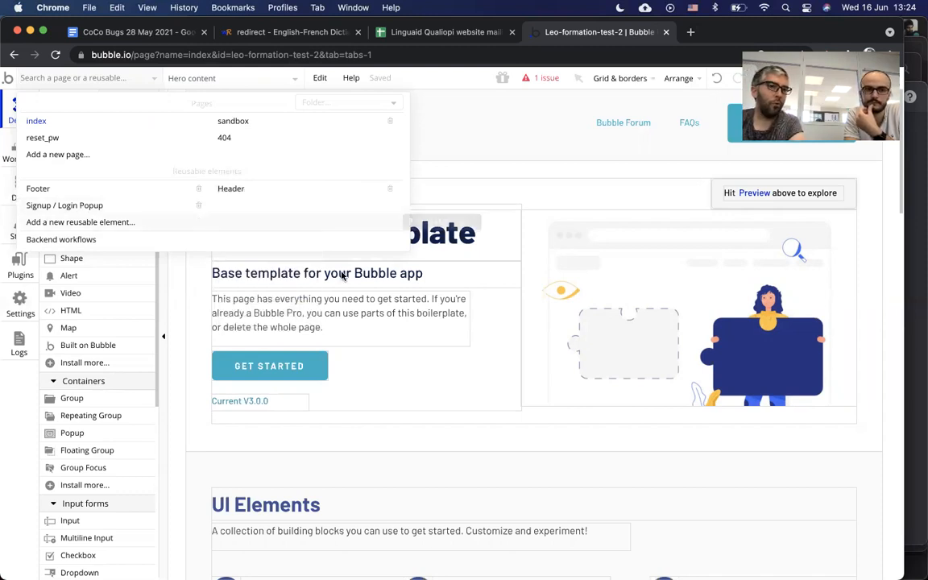
pyautogui.click(491, 205)
pyautogui.click(549, 193)
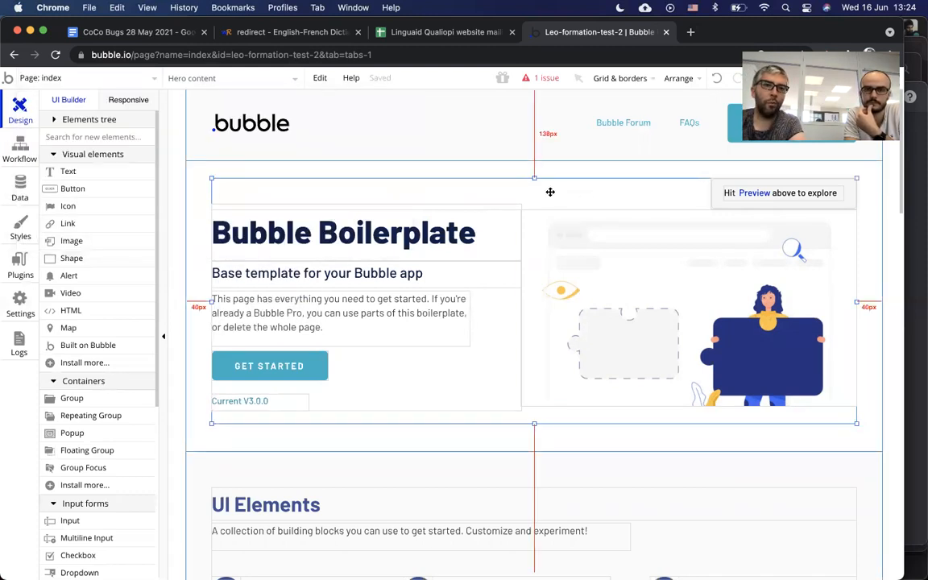
pyautogui.rightClick(551, 197)
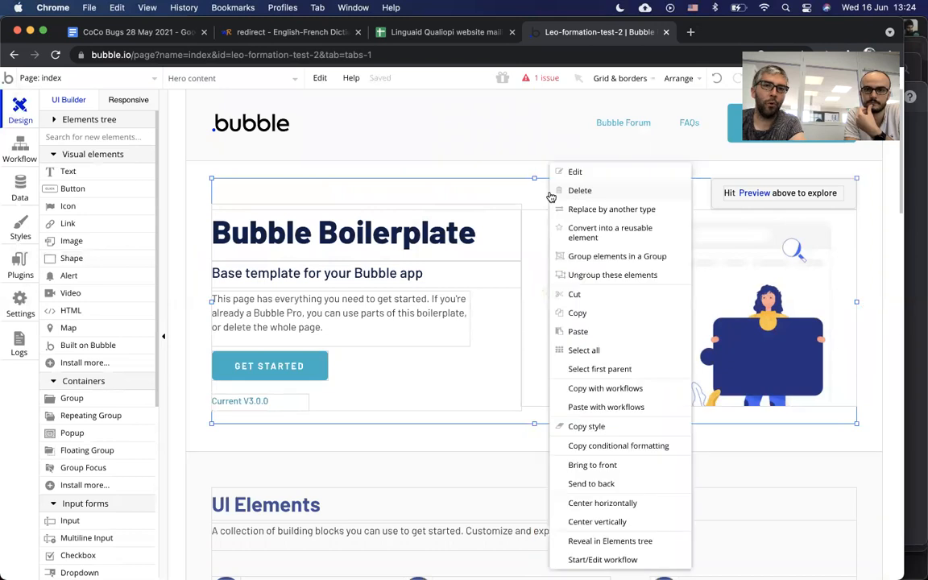
pyautogui.click(606, 234)
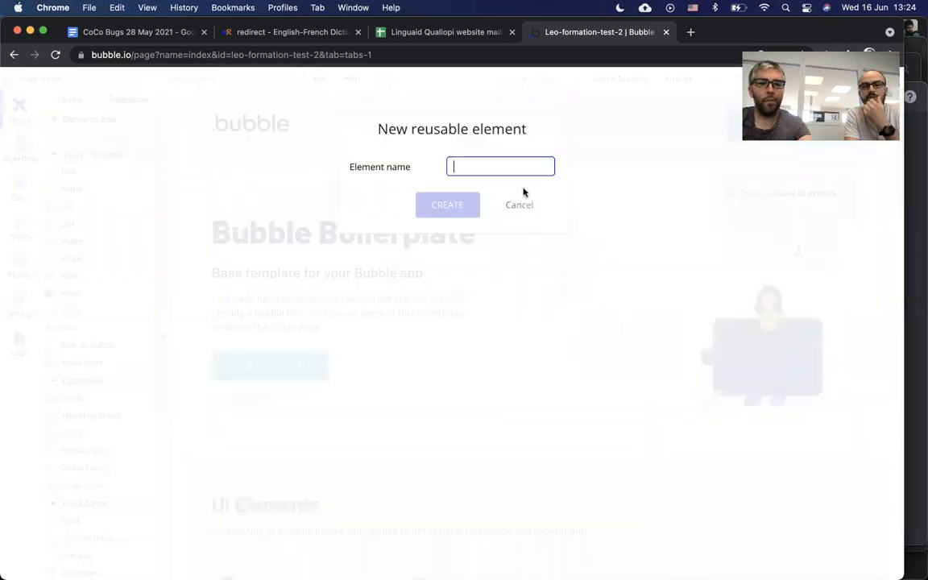
pyautogui.write('intro-header')
pyautogui.click(441, 205)
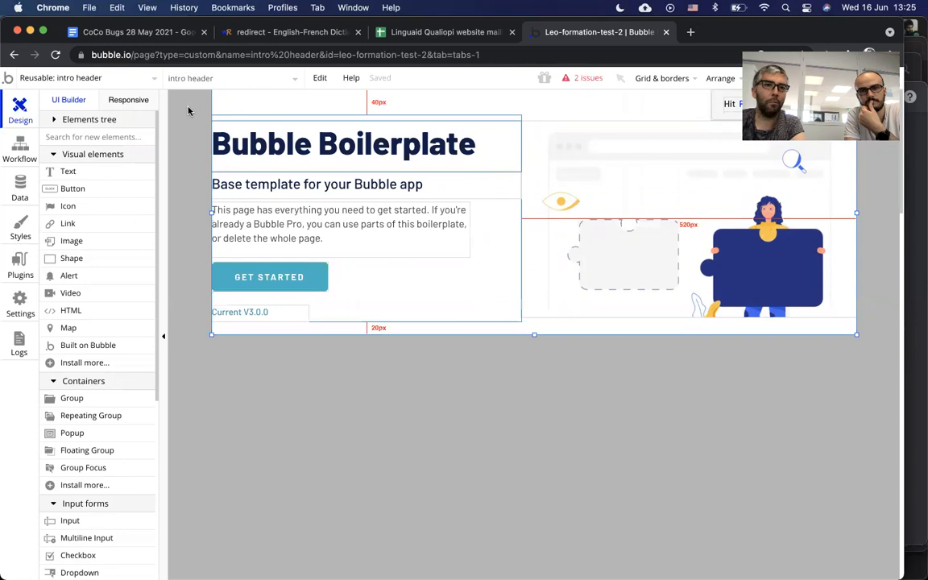
# Create a new page named "shopping_list" without cloning an existing page
pyautogui.click(129, 76)
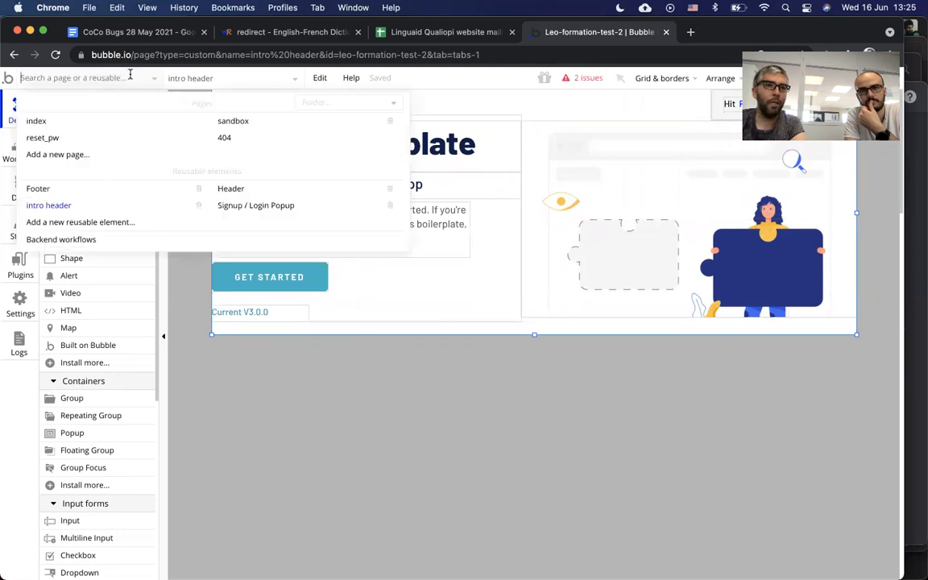
pyautogui.click(70, 158)
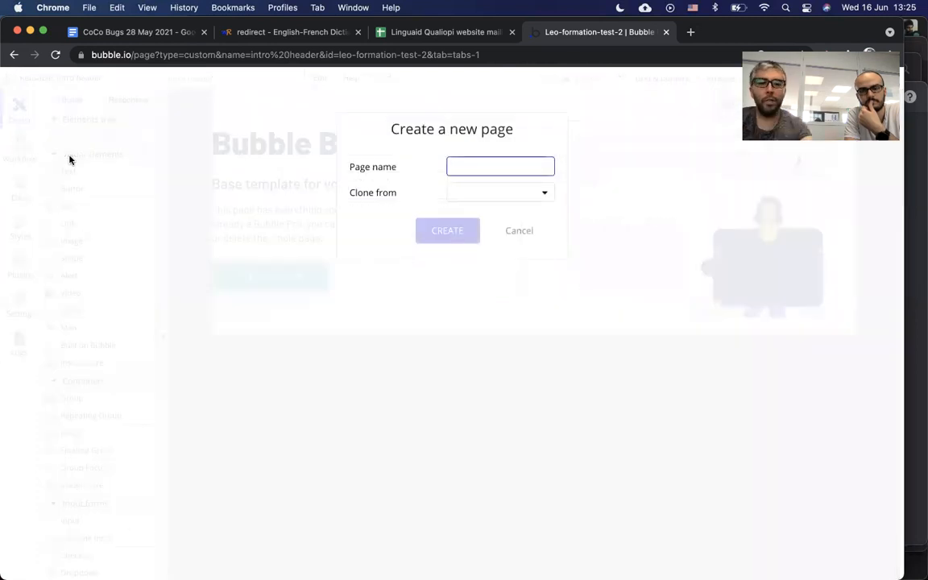
pyautogui.write('shopping_list')
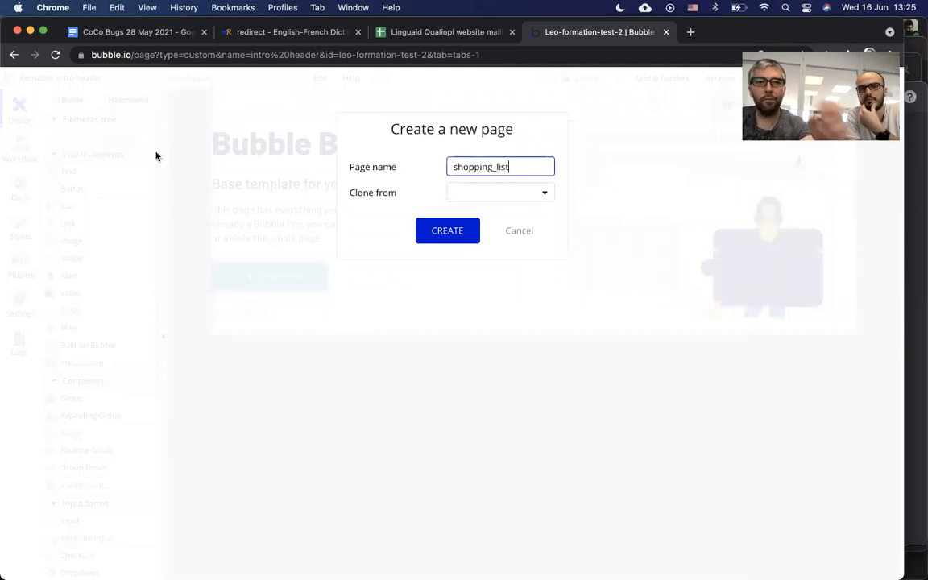
pyautogui.click(488, 198)
pyautogui.click(485, 226)
pyautogui.click(466, 195)
pyautogui.click(465, 195)
pyautogui.click(456, 231)
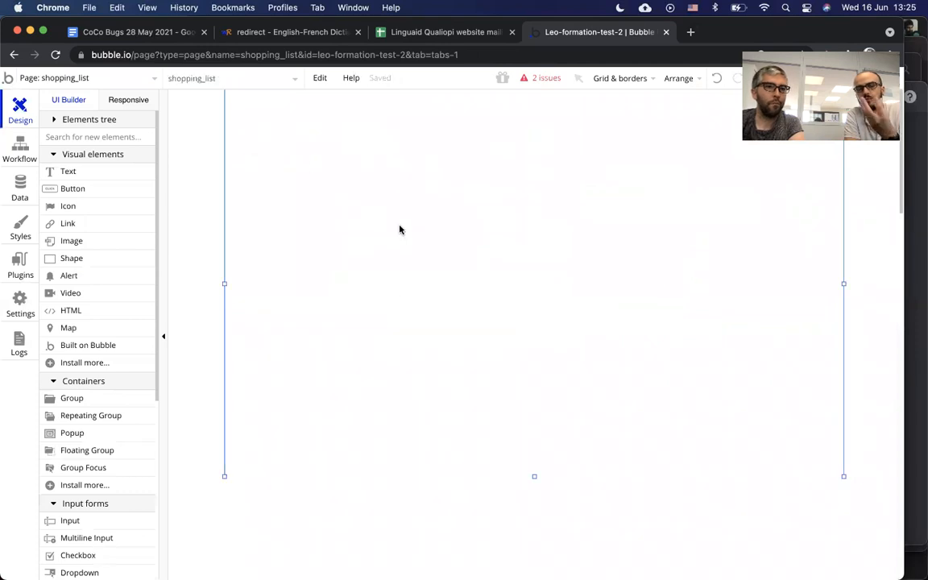
# View the intro header reusable element on its own and return to the shopping_list page
pyautogui.click(82, 78)
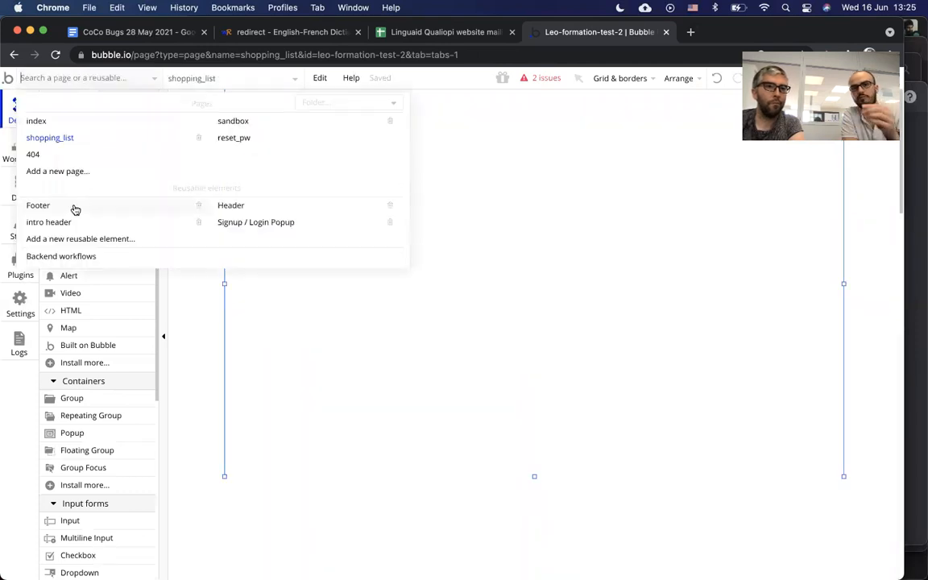
pyautogui.moveTo(272, 231)
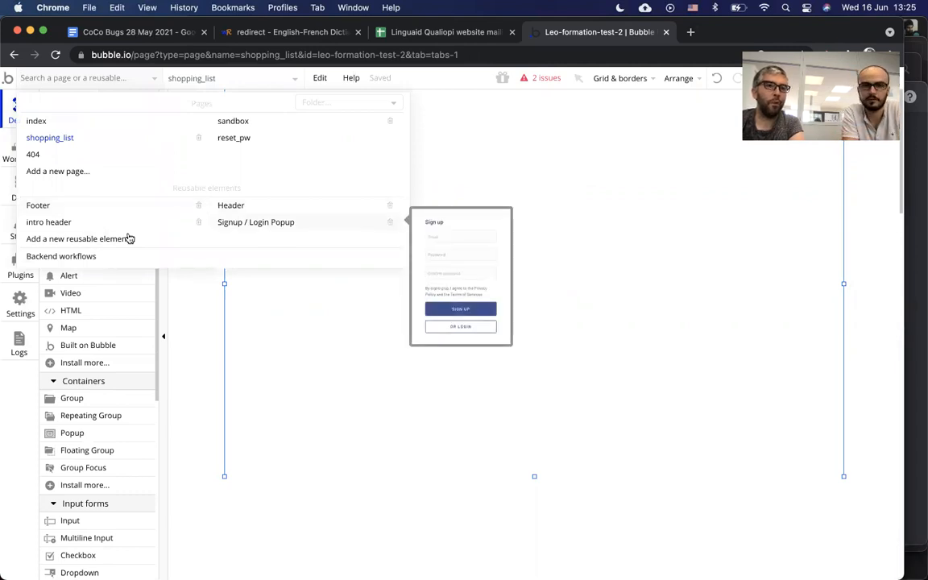
pyautogui.click(61, 226)
pyautogui.click(98, 78)
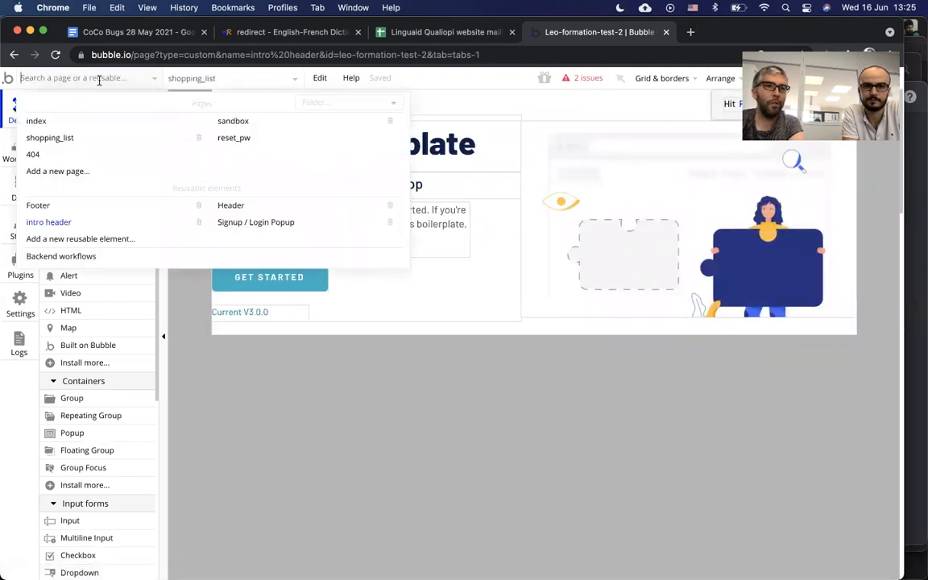
pyautogui.click(83, 138)
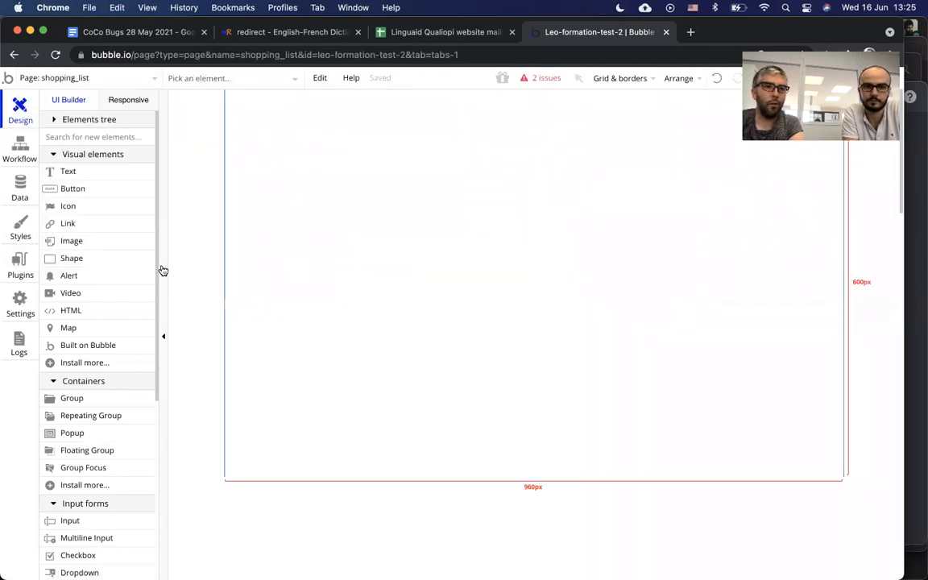
# Place the Signup / Login Popup reusable element on the shopping_list page and deselect it
pyautogui.scroll(-2, 68, 327)
pyautogui.scroll(2, 68, 326)
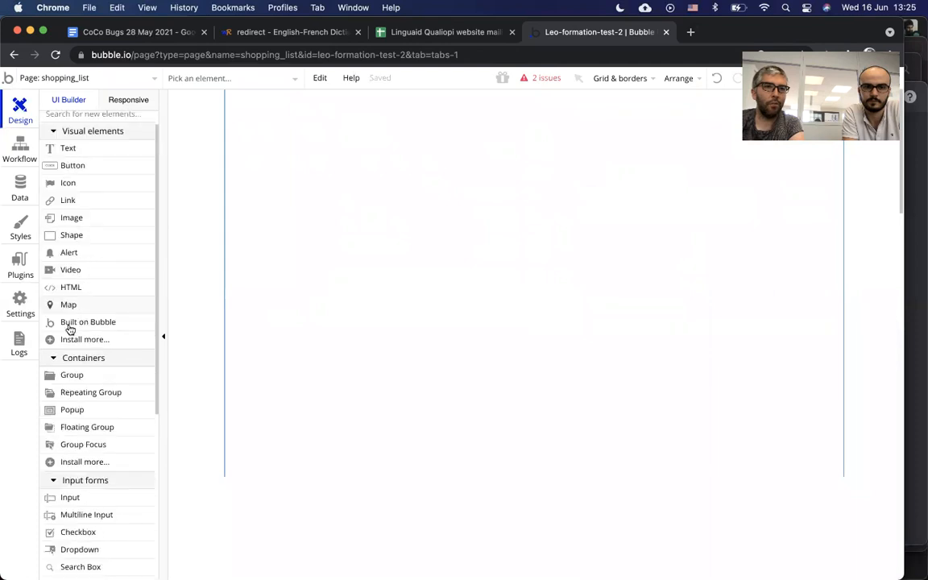
pyautogui.click(126, 78)
pyautogui.scroll(-2, 97, 345)
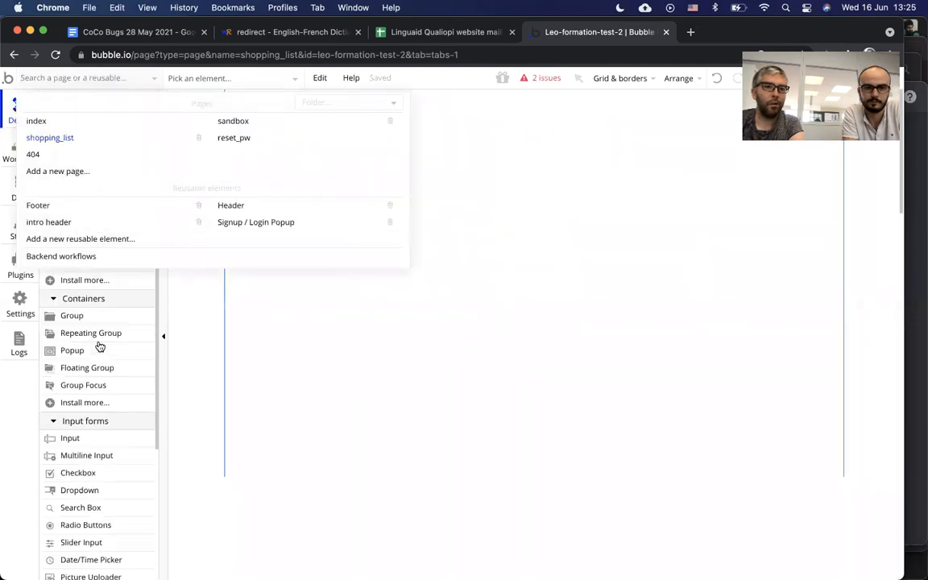
pyautogui.scroll(-4, 100, 346)
pyautogui.click(160, 412)
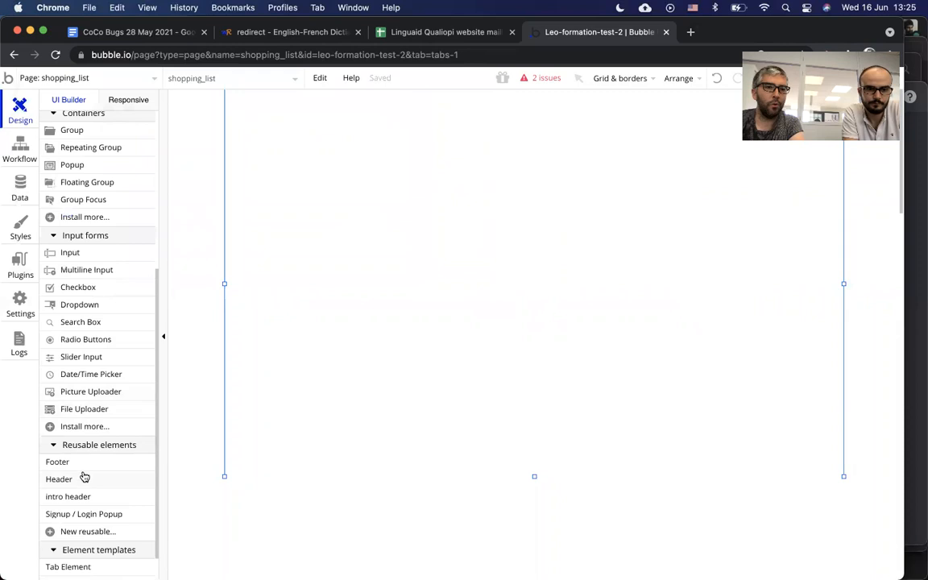
pyautogui.scroll(-1, 80, 467)
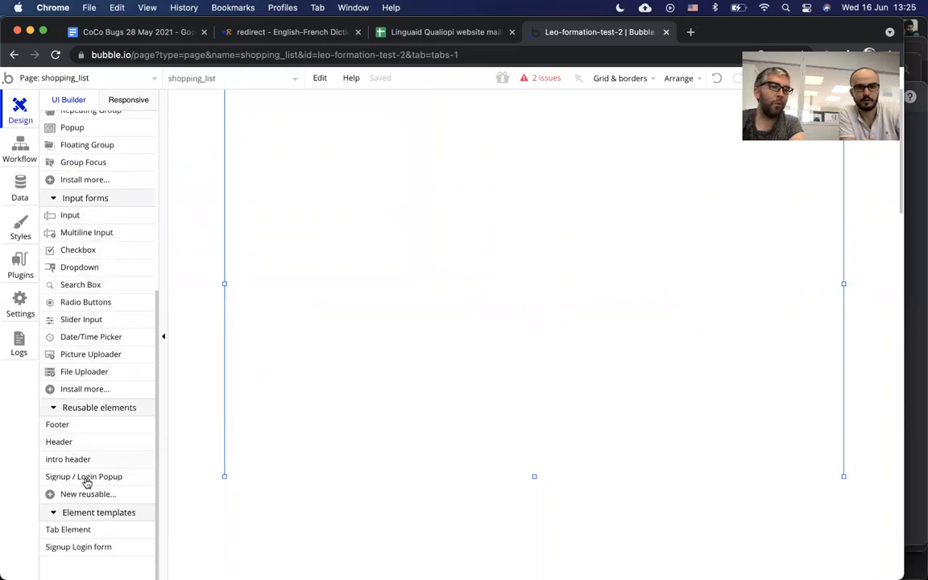
pyautogui.moveTo(53, 461)
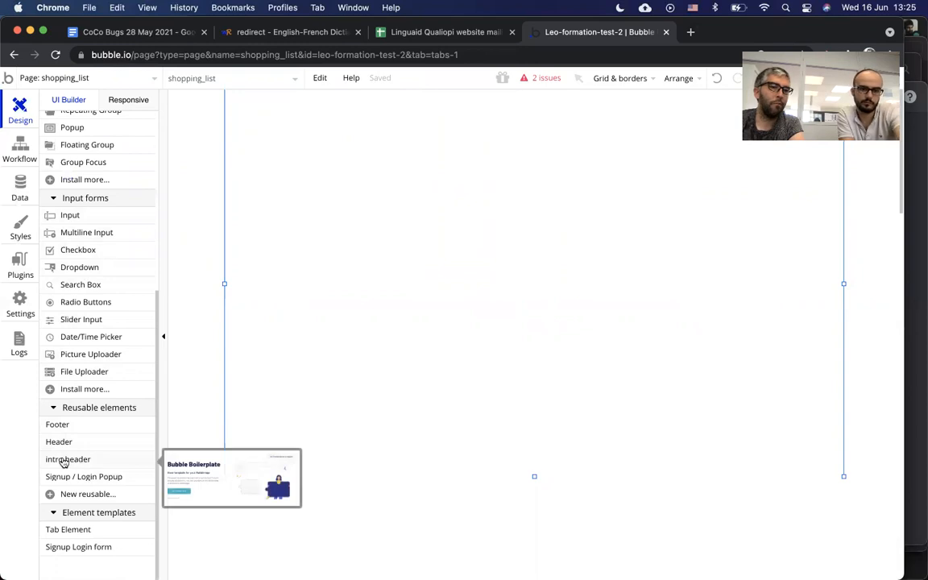
pyautogui.click(77, 476)
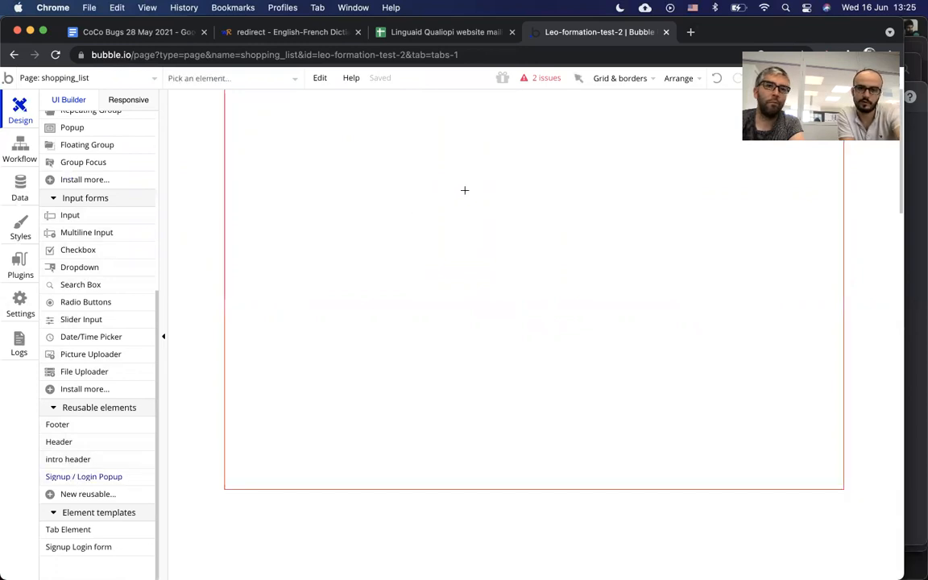
pyautogui.click(464, 190)
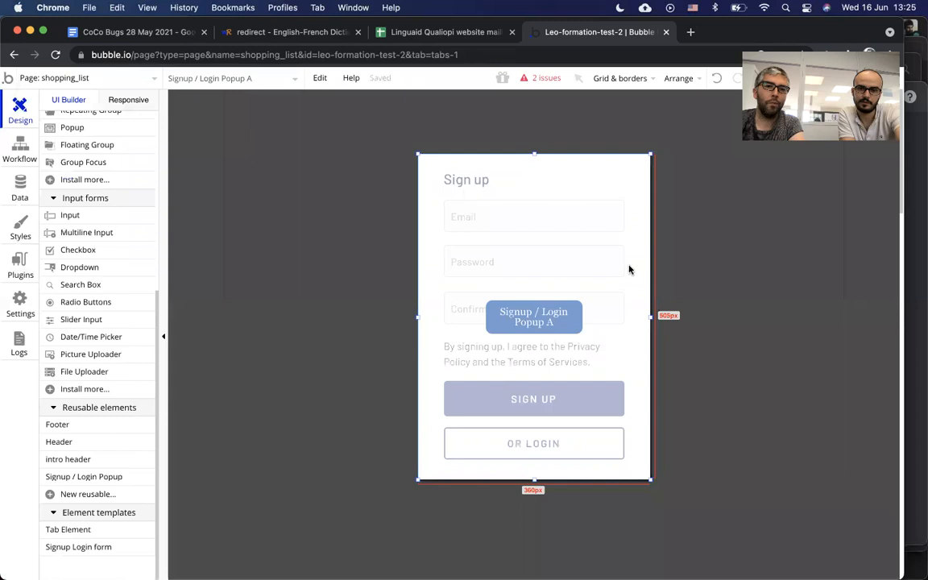
pyautogui.click(754, 304)
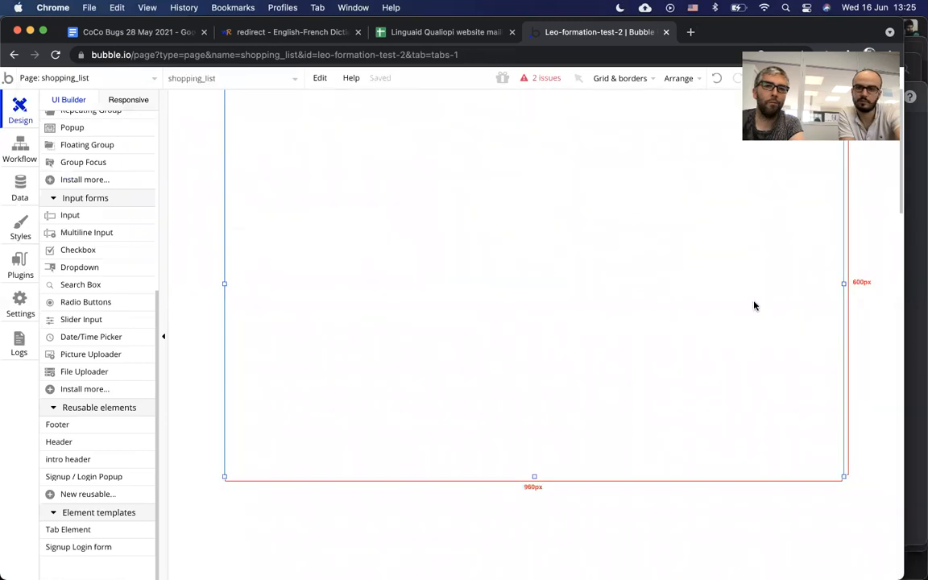
# Expand the Elements tree and toggle the Signup / Login Popup's visibility in the editor, leaving it shown
pyautogui.scroll(8, 97, 296)
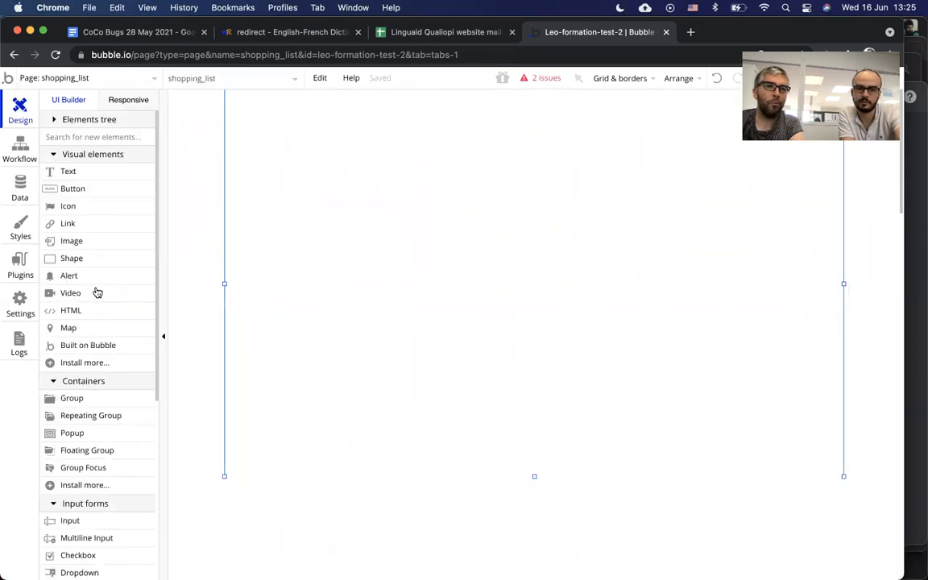
pyautogui.click(70, 122)
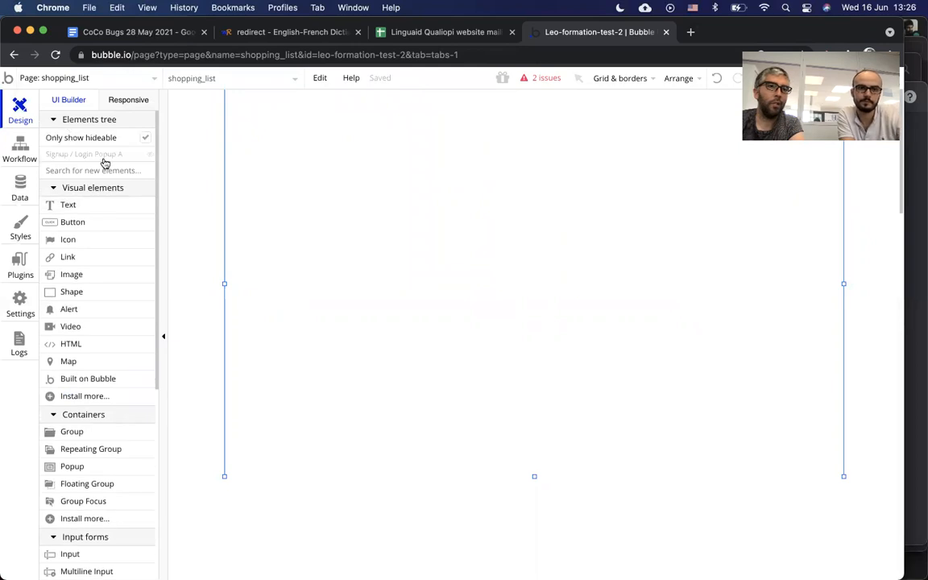
pyautogui.click(88, 154)
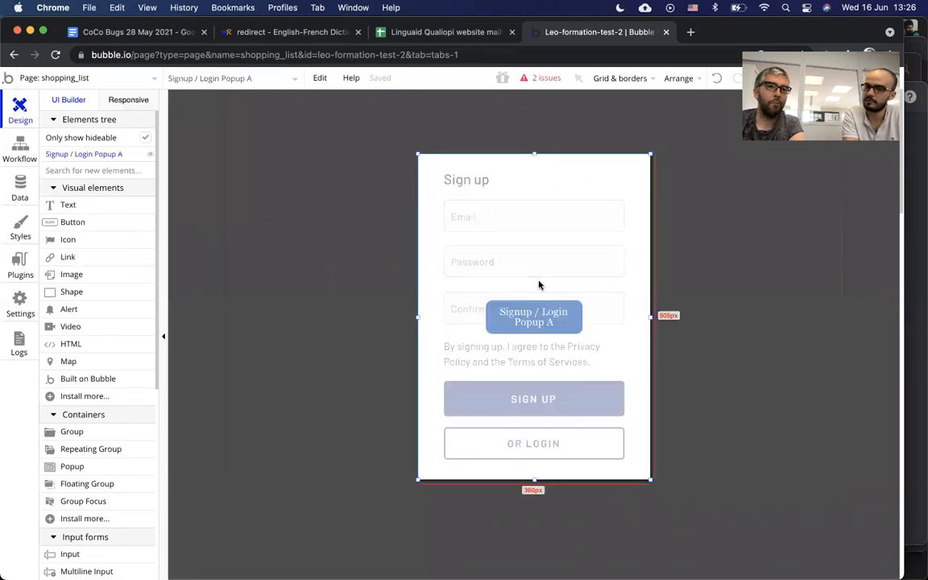
pyautogui.click(111, 155)
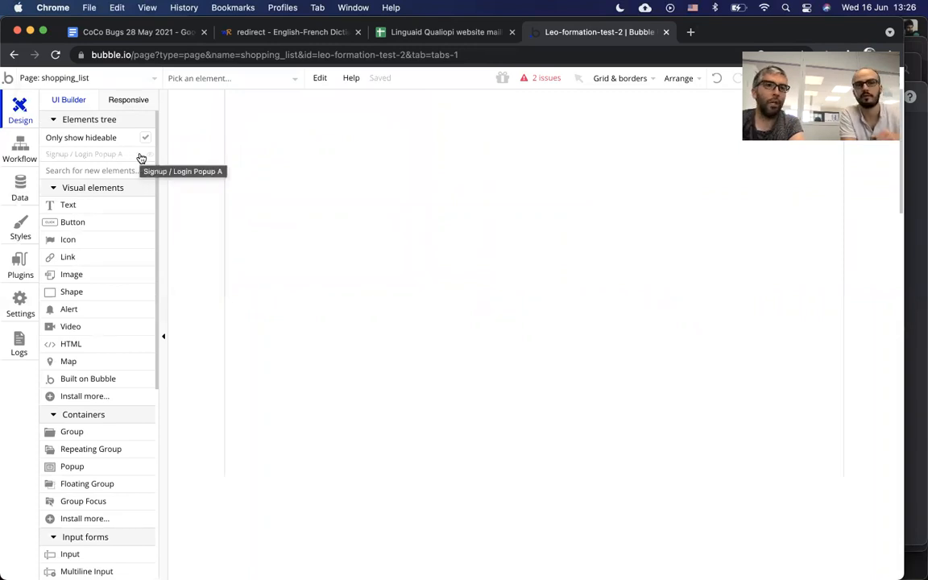
pyautogui.click(141, 157)
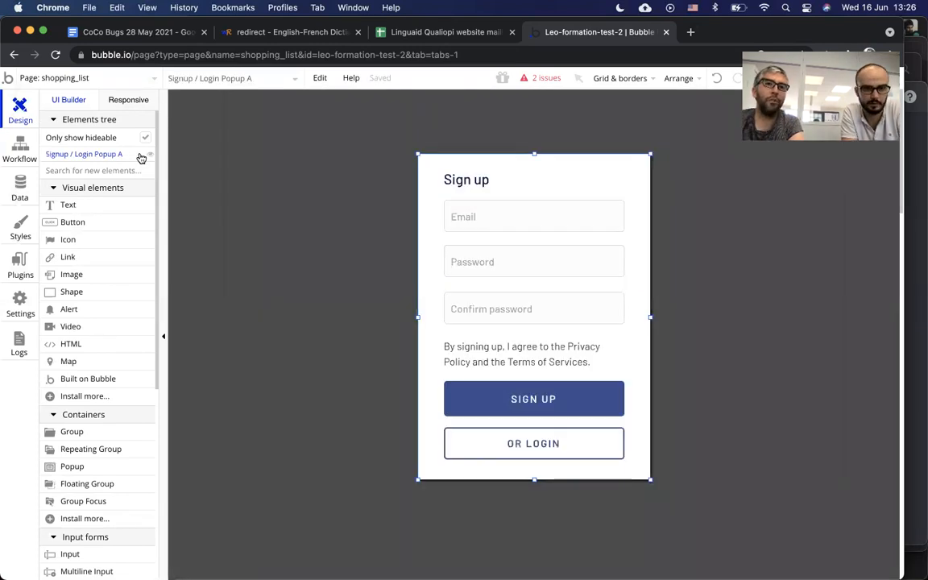
# Open the Signup / Login Popup's source reusable element for editing and slightly enlarge its width and height
pyautogui.moveTo(528, 256); pyautogui.dragTo(509, 240)
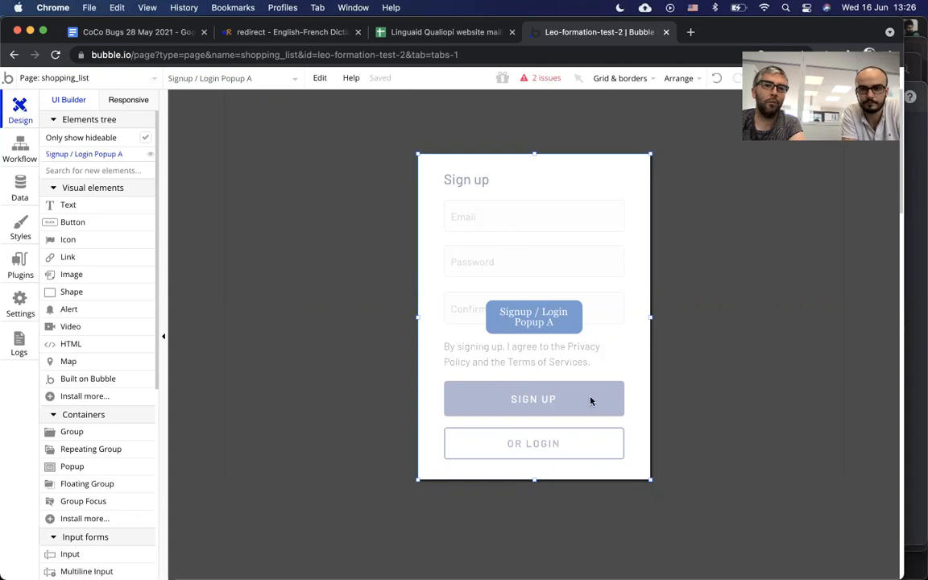
pyautogui.doubleClick(496, 229)
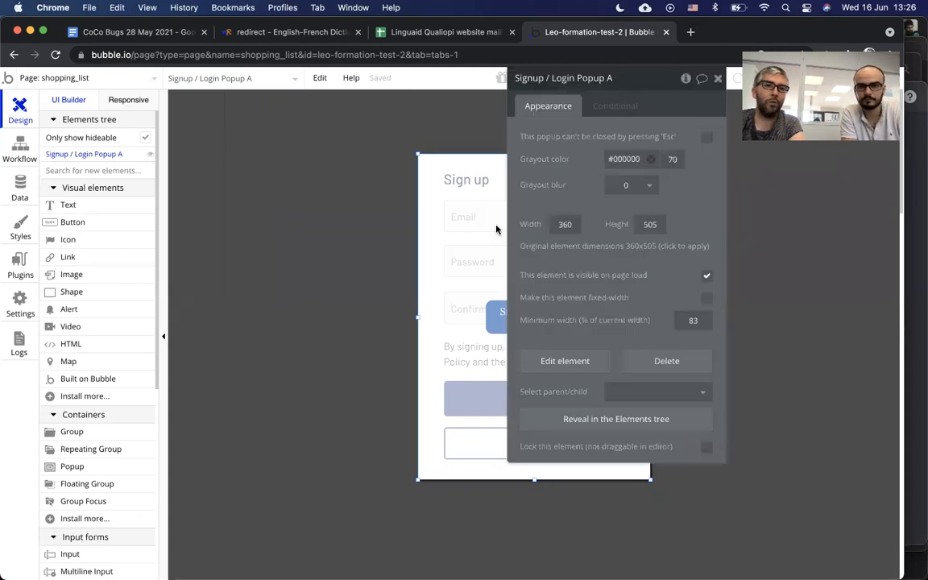
pyautogui.click(588, 367)
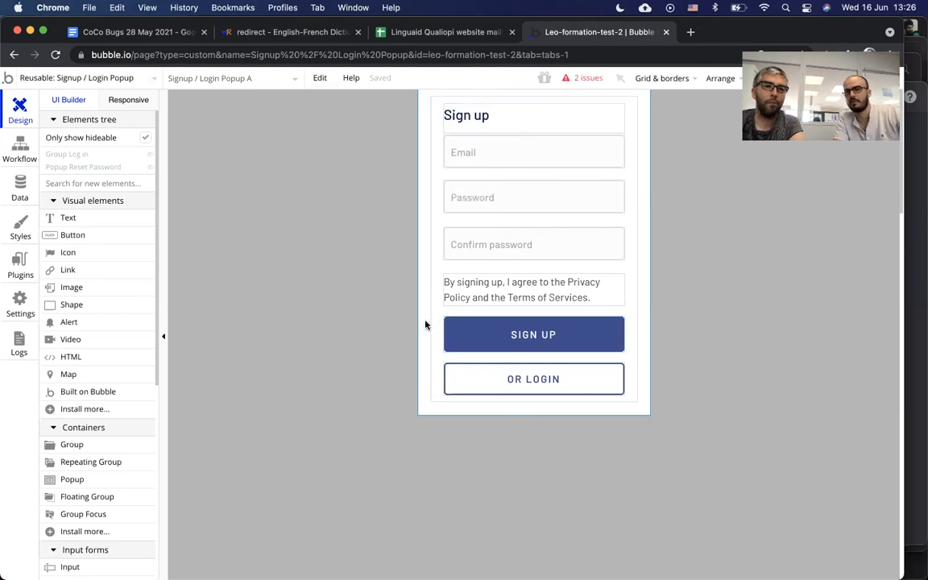
pyautogui.click(417, 417)
pyautogui.moveTo(417, 416); pyautogui.dragTo(393, 430)
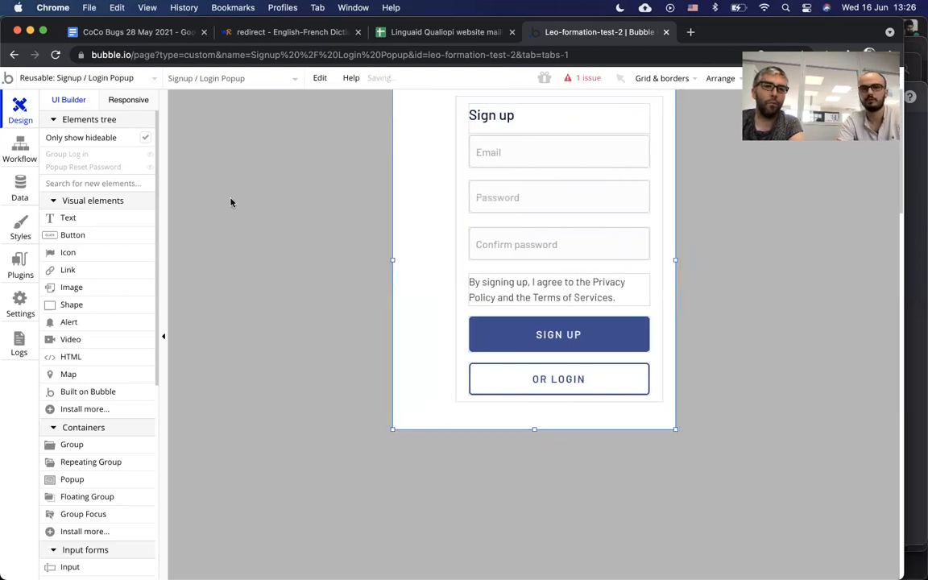
# Open the sandbox page, return to shopping_list, and show the Signup / Login Popup there before deselecting it
pyautogui.click(119, 85)
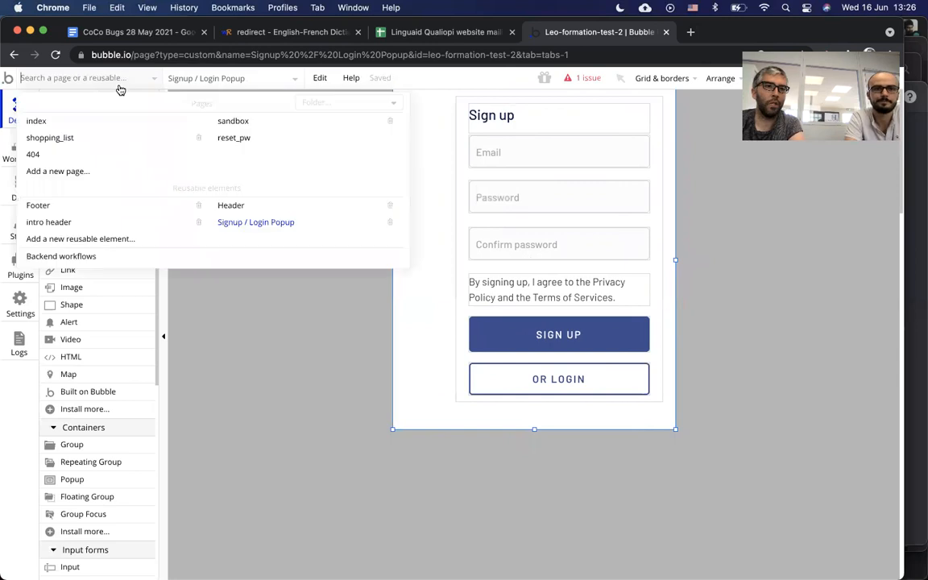
pyautogui.click(233, 121)
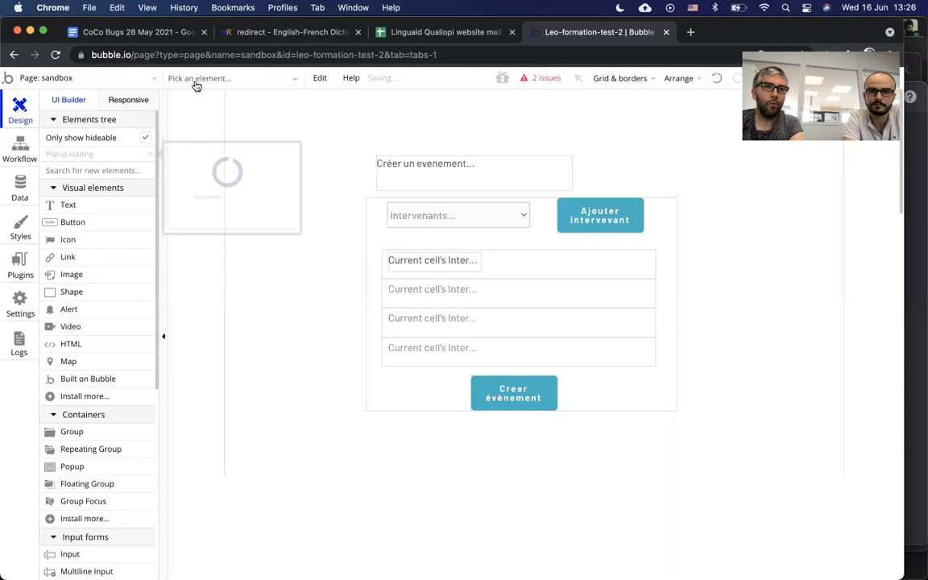
pyautogui.click(113, 78)
pyautogui.click(78, 137)
pyautogui.click(107, 154)
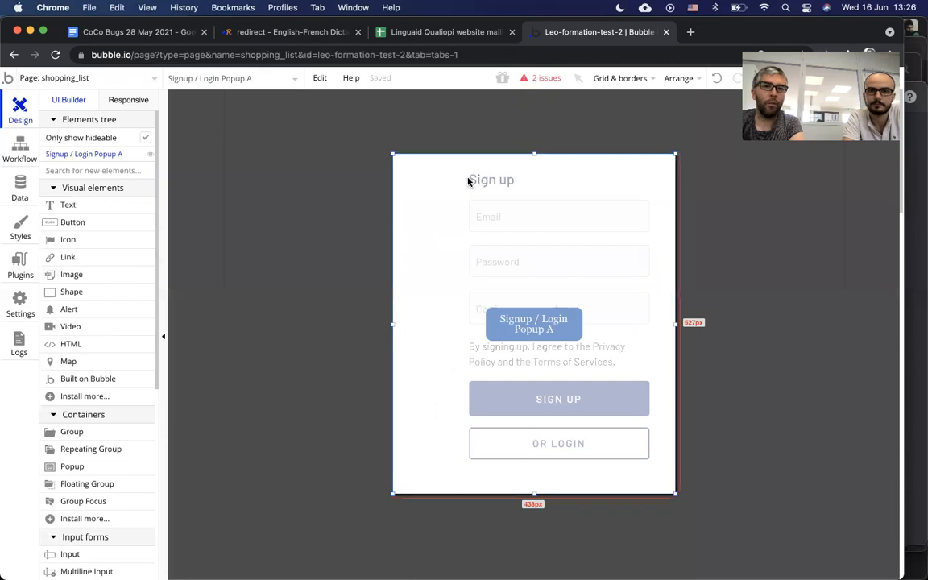
pyautogui.click(730, 349)
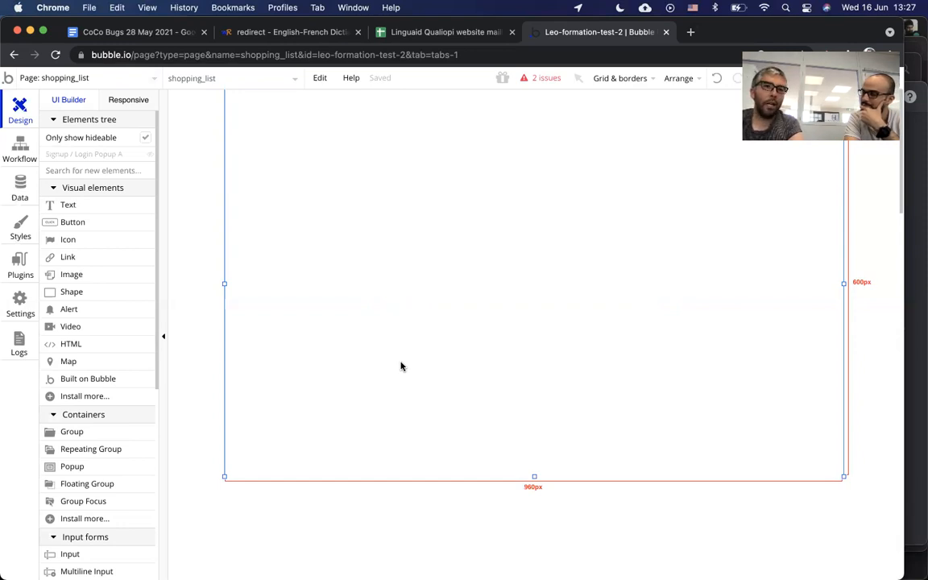
# Disable the fixed-width setting in the shopping_list page's properties, then close them
pyautogui.doubleClick(402, 298)
pyautogui.scroll(-3, 561, 342)
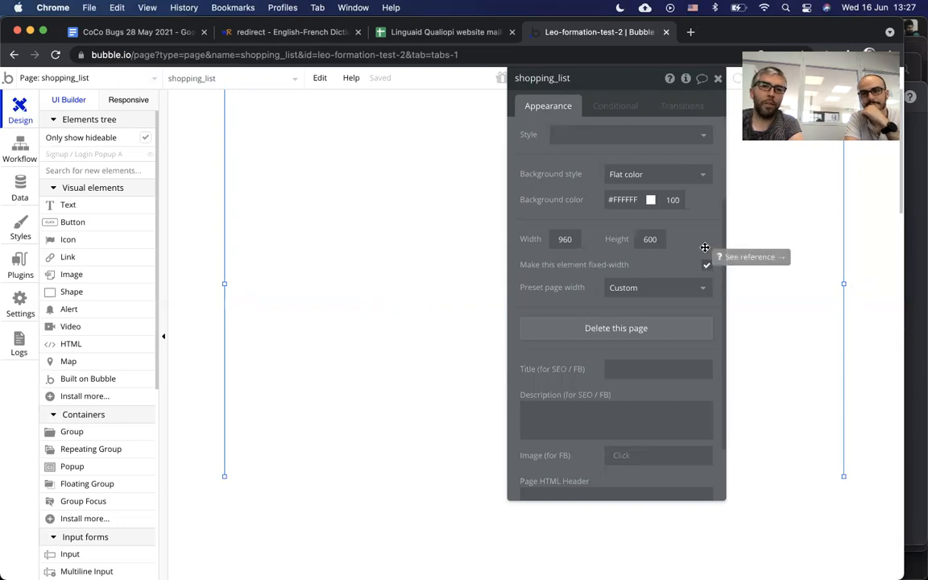
pyautogui.doubleClick(562, 239)
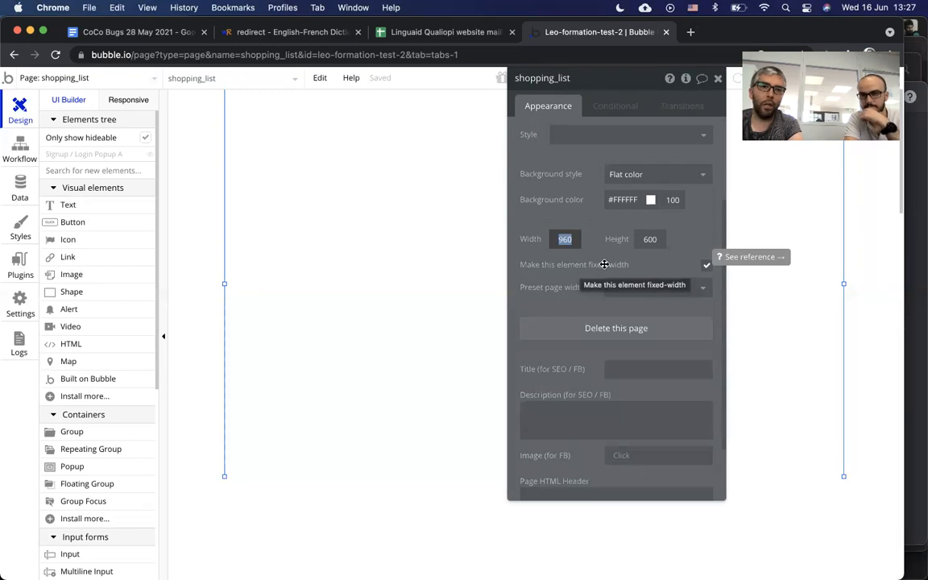
pyautogui.click(706, 267)
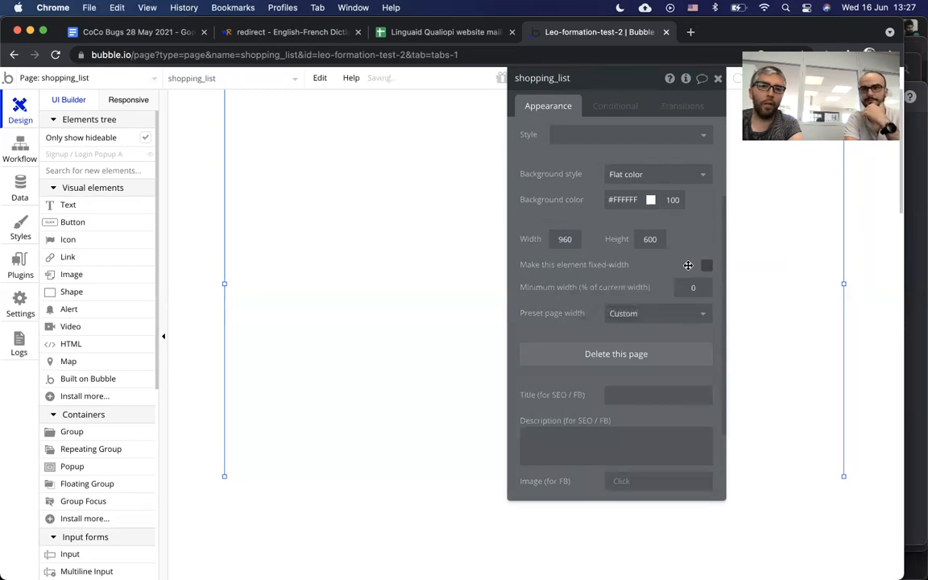
pyautogui.click(692, 287)
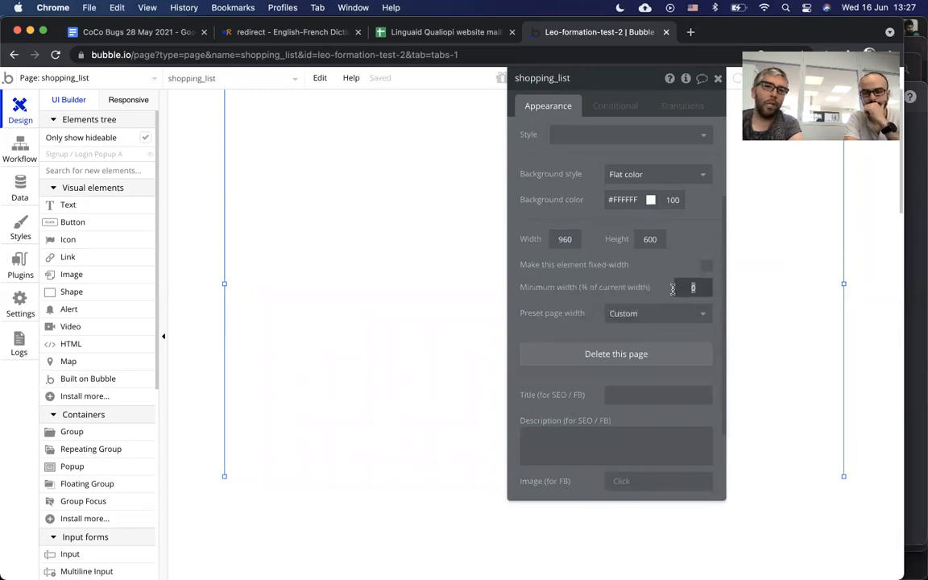
pyautogui.click(564, 239)
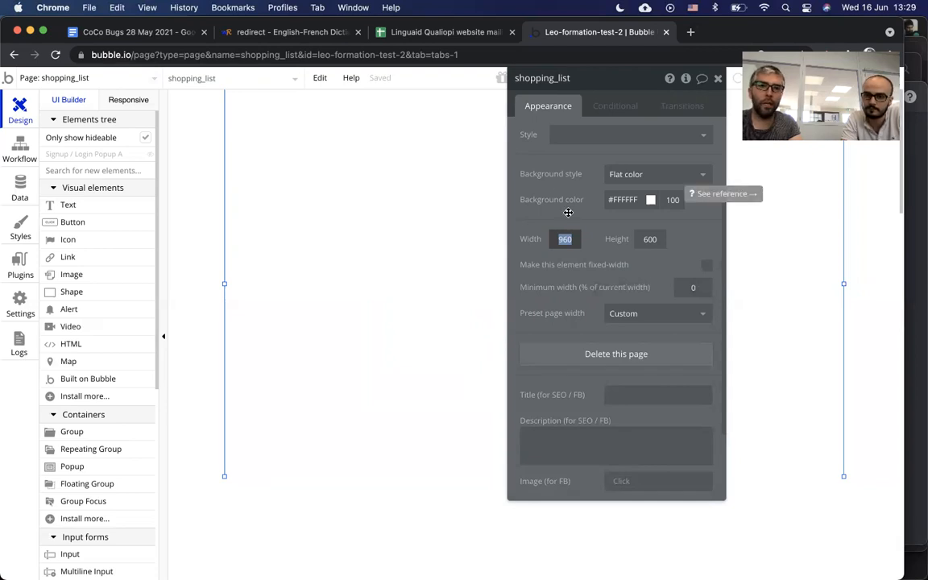
pyautogui.click(370, 238)
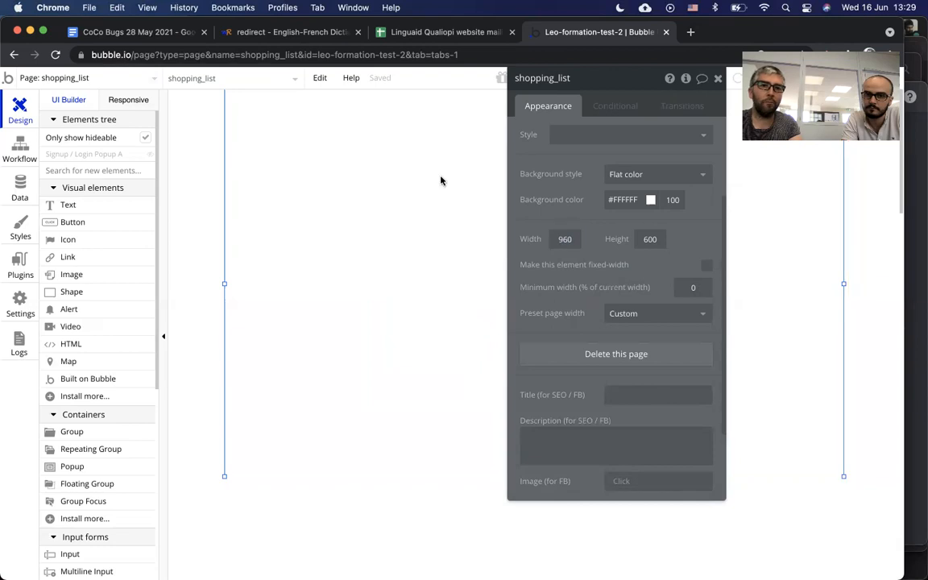
pyautogui.click(717, 78)
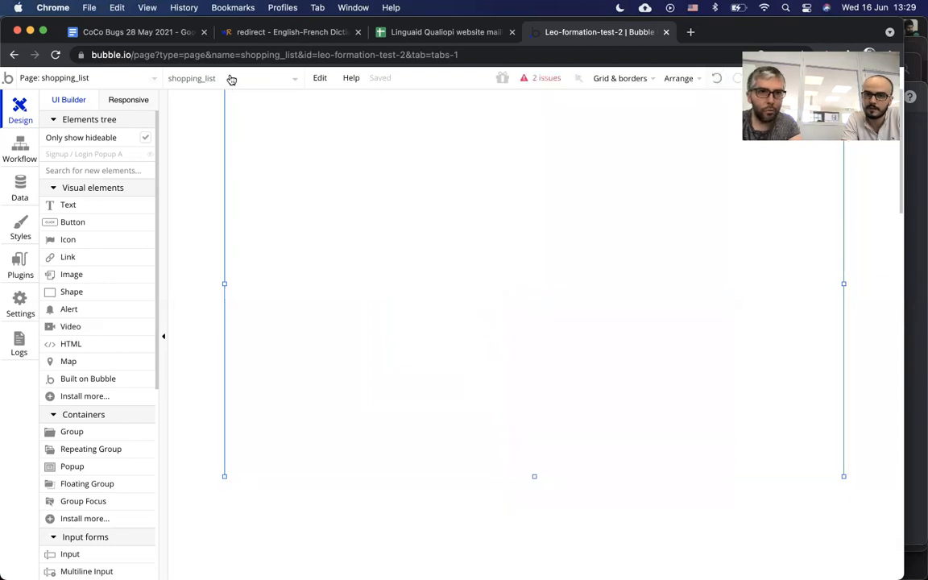
# Set the editor canvas zoom to 70%
pyautogui.click(323, 78)
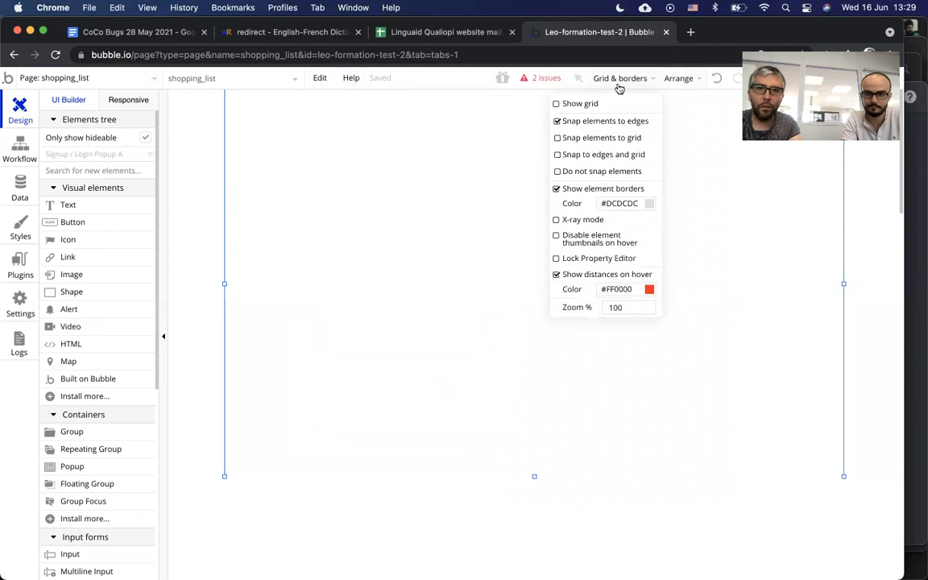
pyautogui.doubleClick(615, 307)
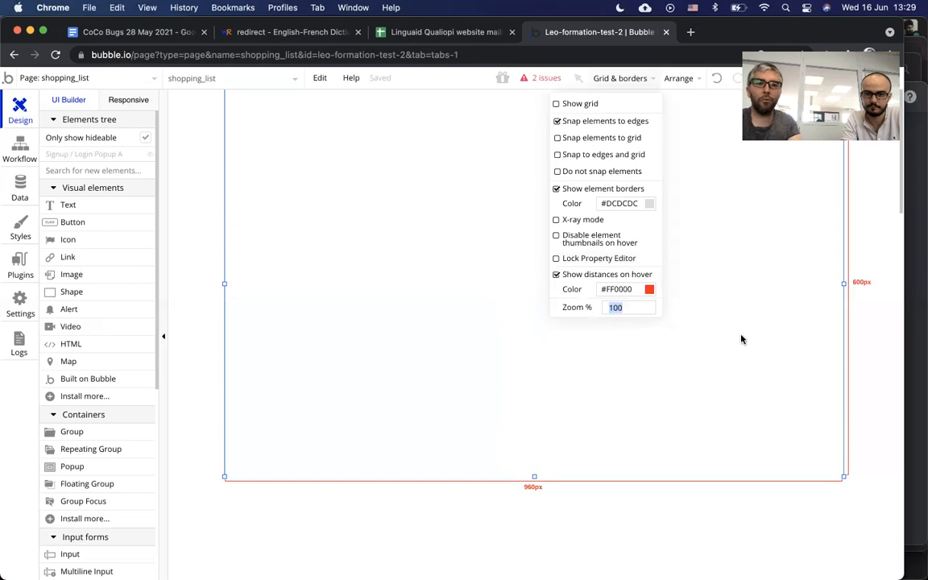
pyautogui.write('70')
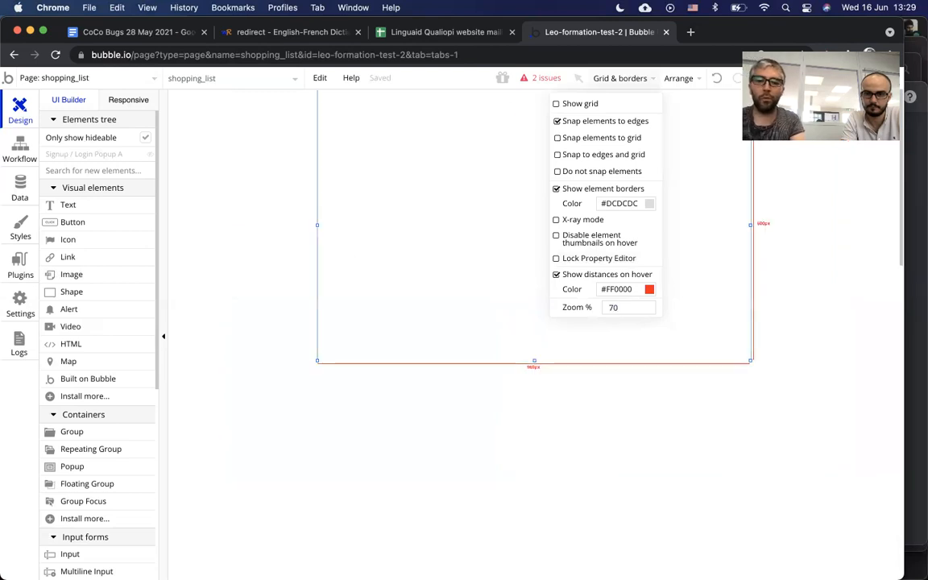
pyautogui.click(414, 313)
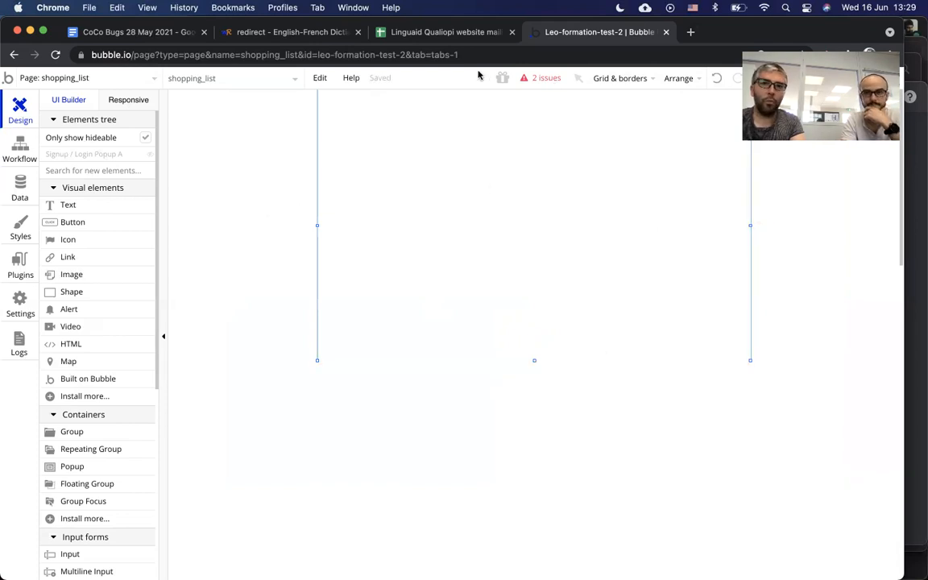
# Reset the editor canvas zoom to 100%
pyautogui.click(681, 77)
pyautogui.click(634, 79)
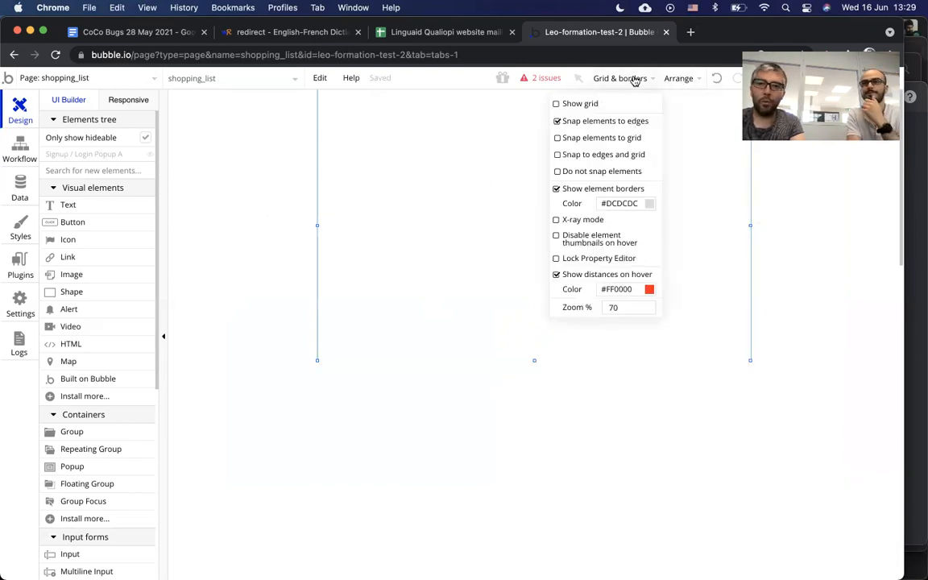
pyautogui.press('BackSpace')
pyautogui.press('BackSpace')
pyautogui.write('100')
pyautogui.press('Return')
pyautogui.click(407, 353)
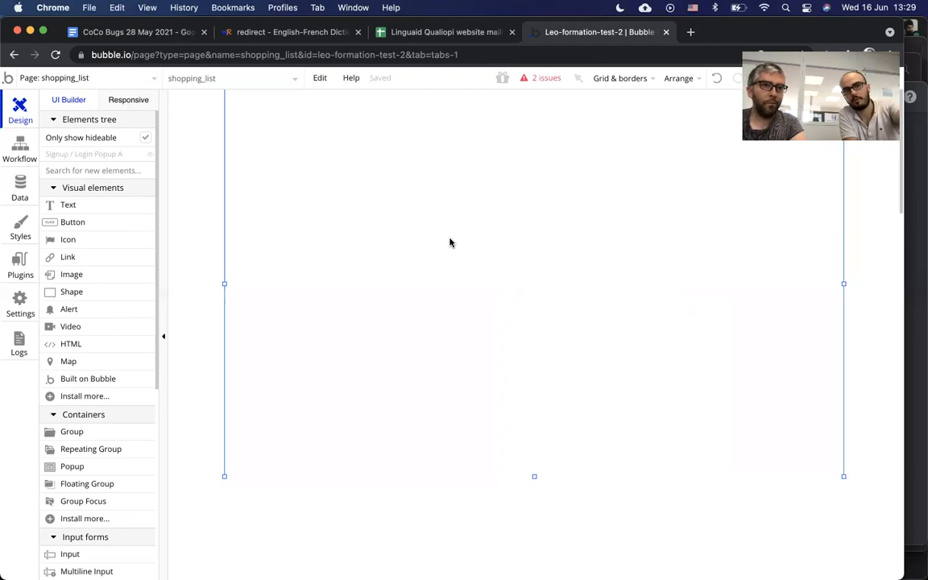
# Check the Mac's built-in display size and resolution in its system information, then close that window
pyautogui.click(17, 8)
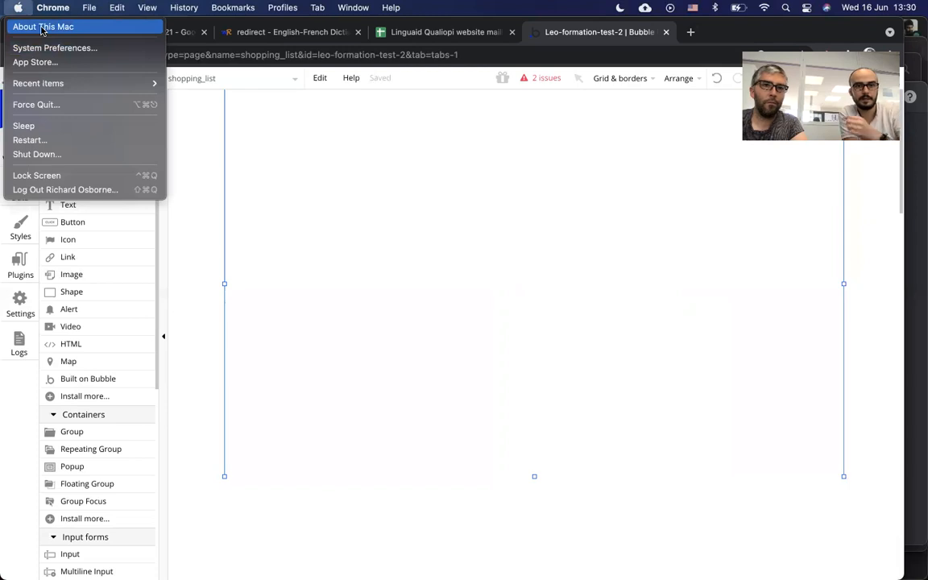
pyautogui.click(43, 27)
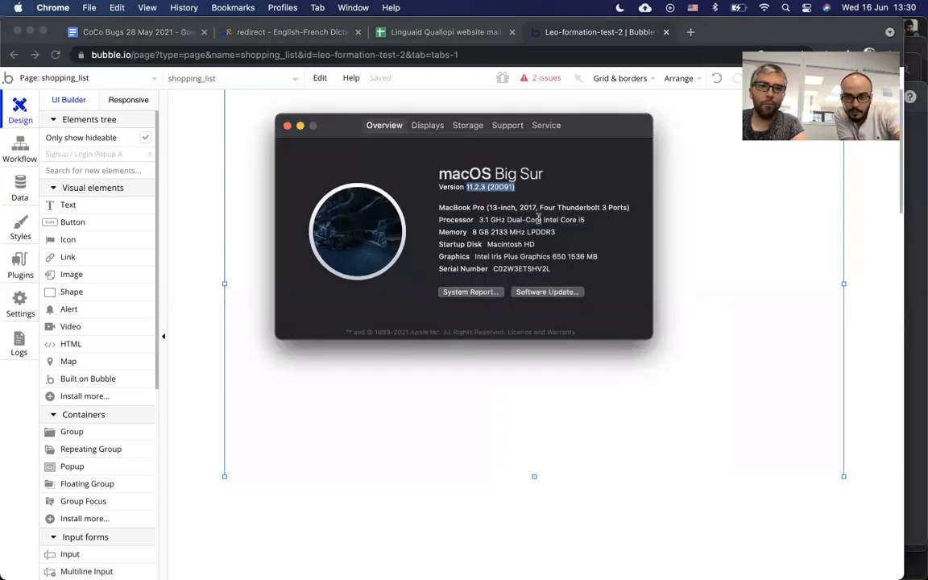
pyautogui.doubleClick(503, 206)
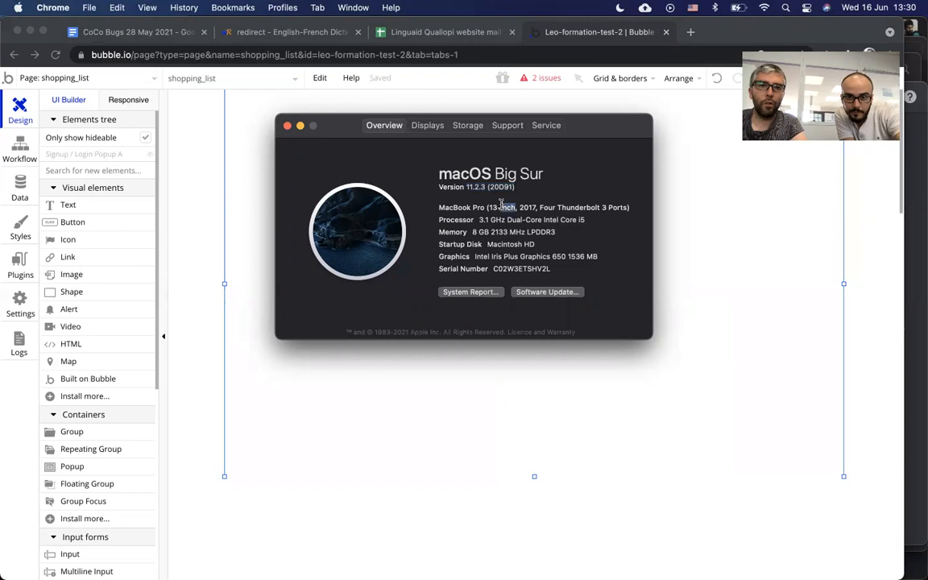
pyautogui.click(424, 126)
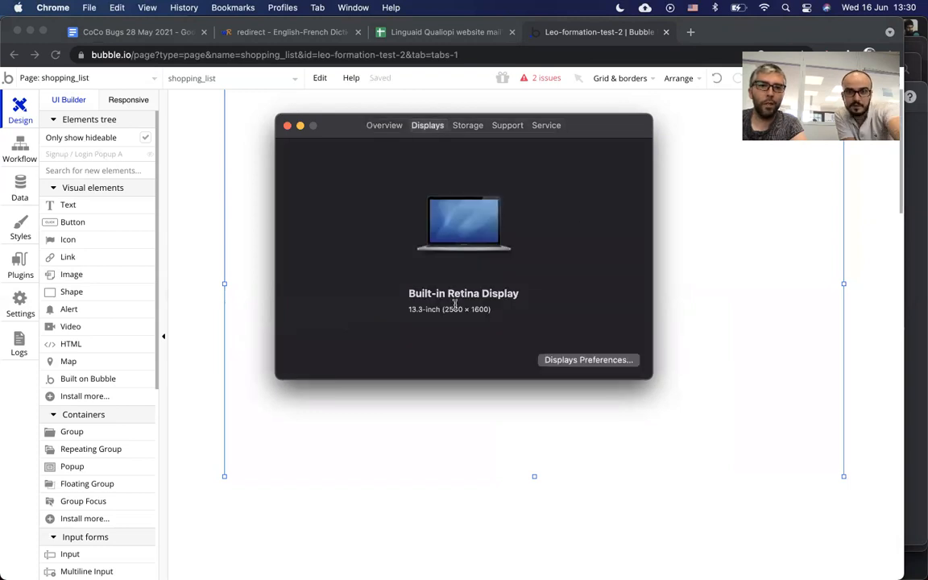
pyautogui.doubleClick(454, 309)
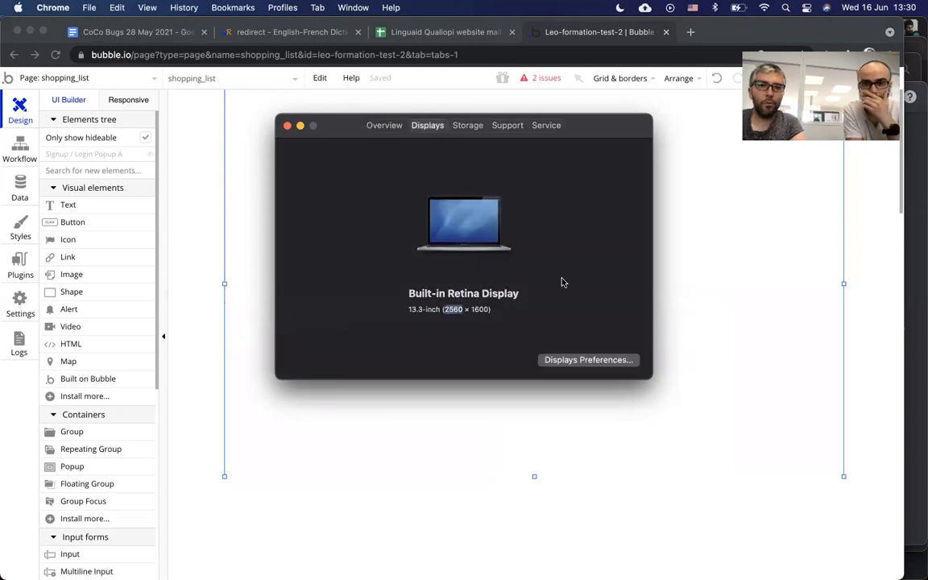
pyautogui.click(287, 125)
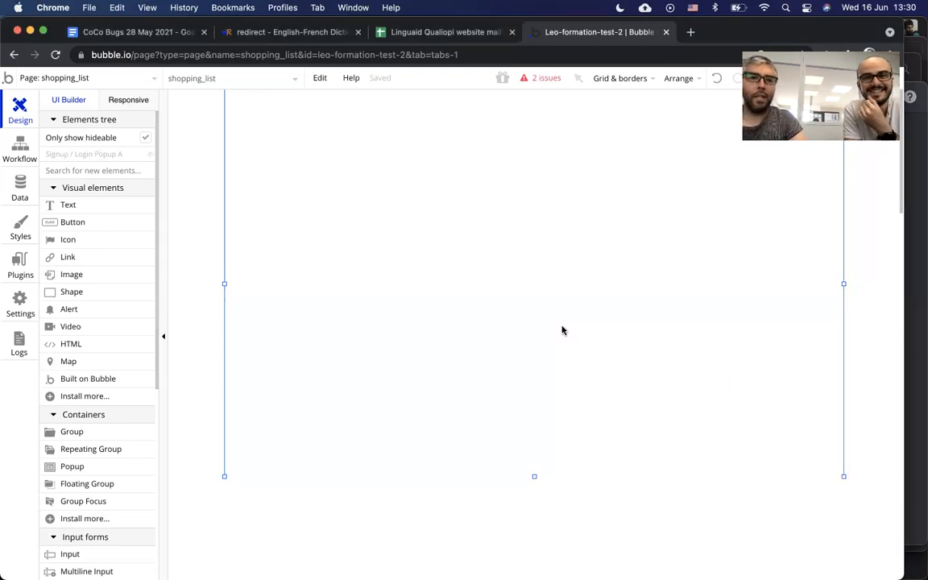
# Set the shopping_list page's width to 1080 in its properties
pyautogui.doubleClick(360, 197)
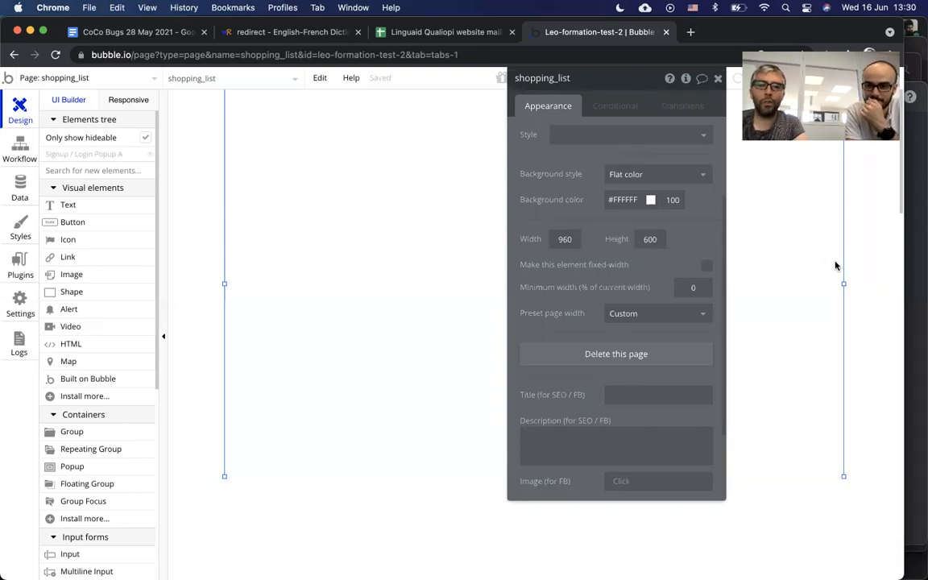
pyautogui.doubleClick(563, 240)
pyautogui.write('1080')
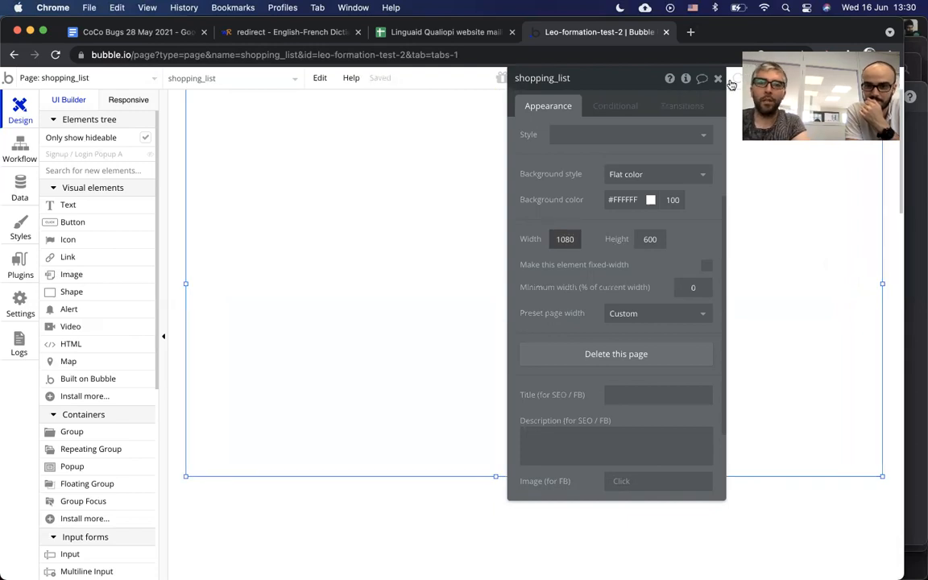
pyautogui.click(474, 229)
# Set the shopping_list page's width back to 960 and close its properties
pyautogui.doubleClick(363, 276)
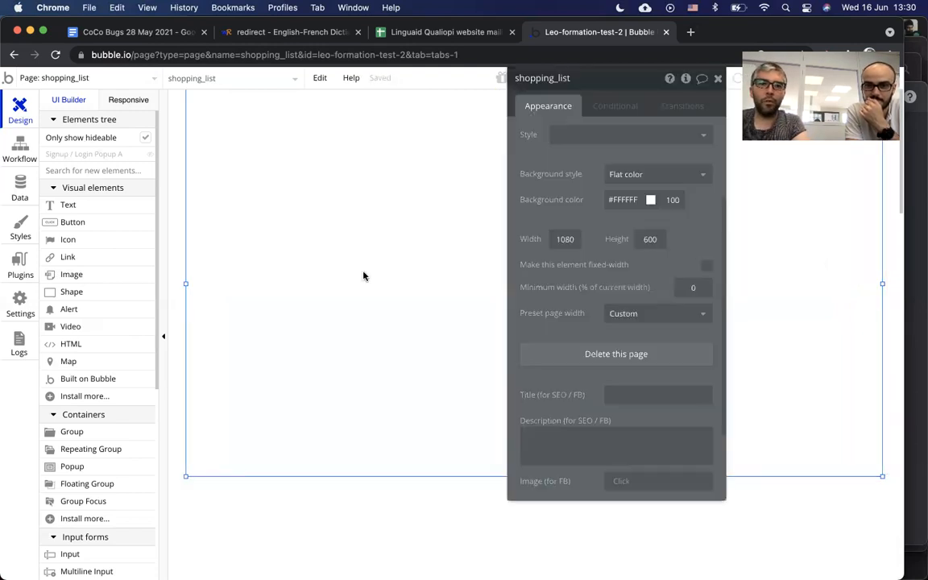
pyautogui.doubleClick(568, 240)
pyautogui.write('960')
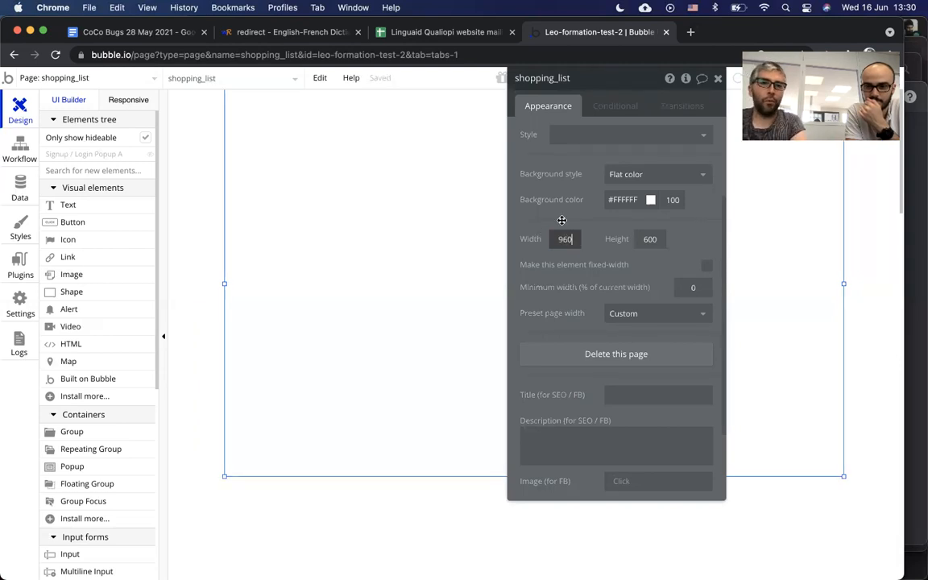
pyautogui.scroll(3, 561, 219)
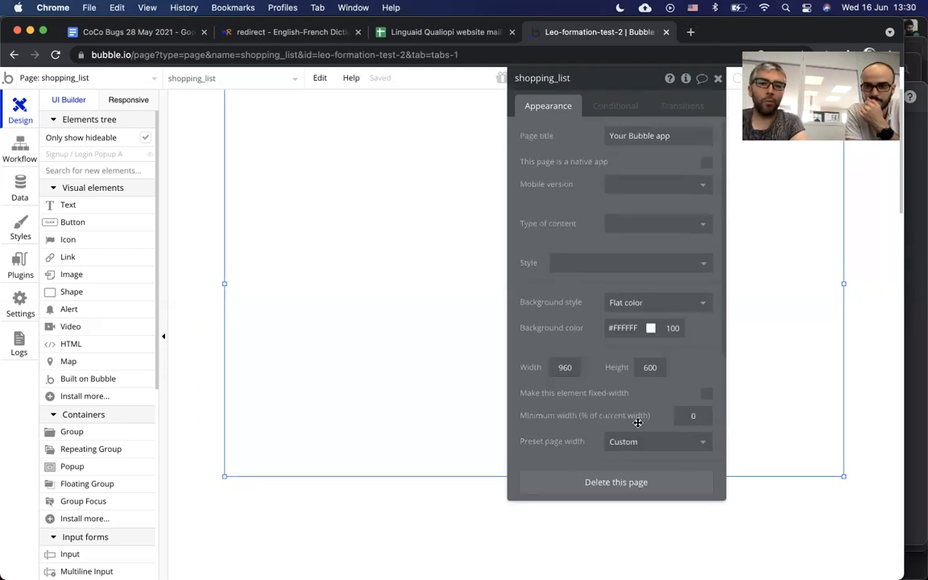
pyautogui.click(717, 78)
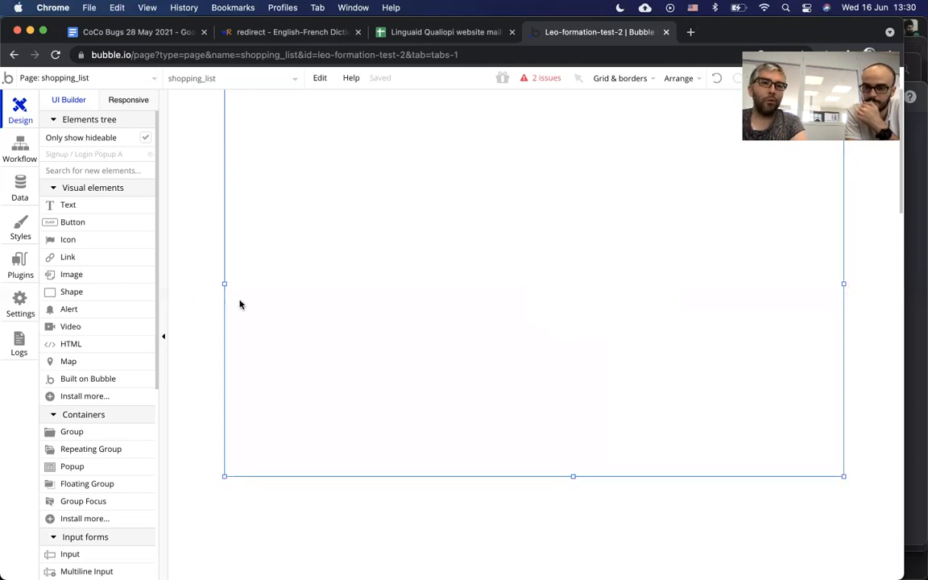
# Resize the shopping_list page's height freehand several times from its lower edge, reaching about 676 px and finishing somewhat shorter
pyautogui.hscroll(-2, 558, 404)
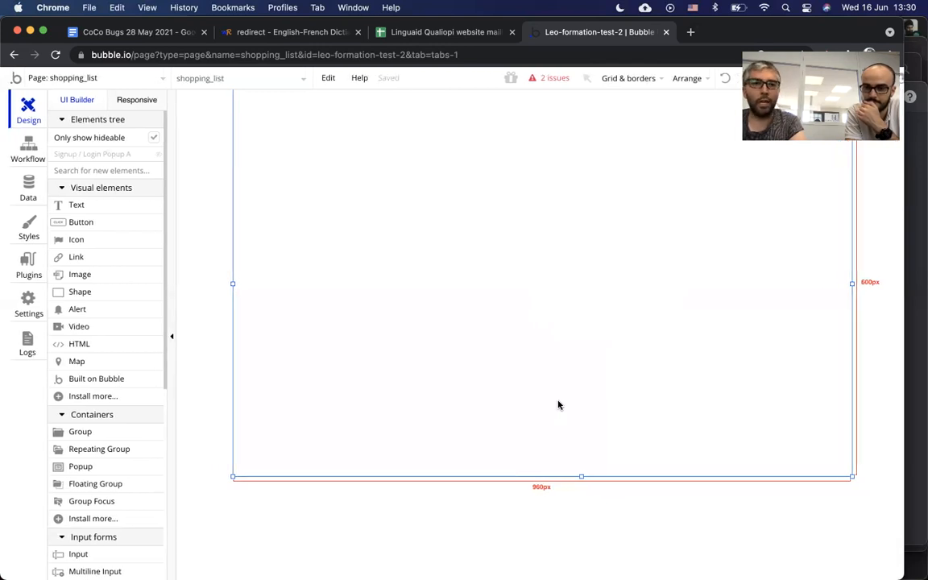
pyautogui.hscroll(2, 558, 404)
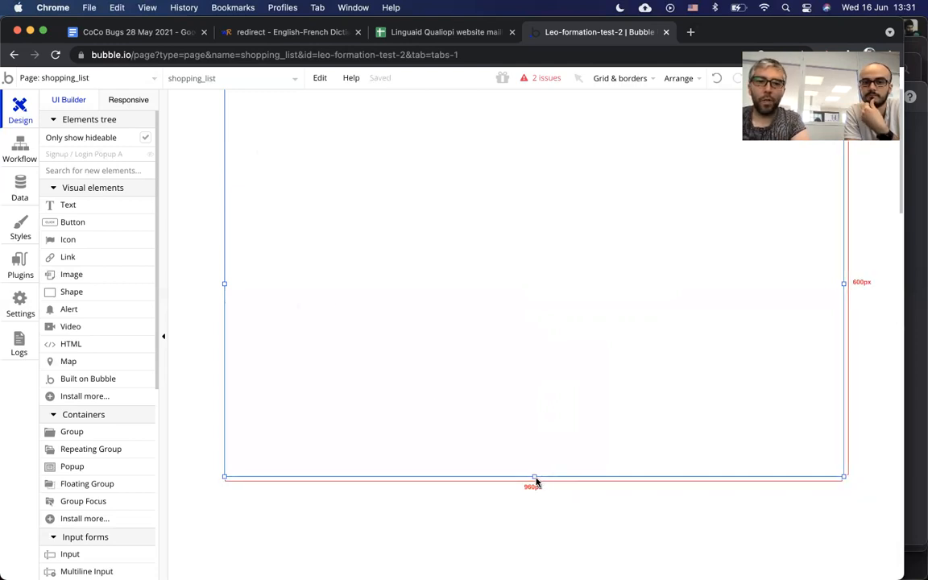
pyautogui.moveTo(536, 481); pyautogui.dragTo(544, 358)
pyautogui.moveTo(540, 410); pyautogui.dragTo(514, 526)
pyautogui.scroll(-2, 512, 305)
pyautogui.moveTo(534, 352); pyautogui.dragTo(532, 461)
pyautogui.scroll(-1, 539, 384)
pyautogui.moveTo(534, 371); pyautogui.dragTo(535, 264)
pyautogui.scroll(4, 588, 208)
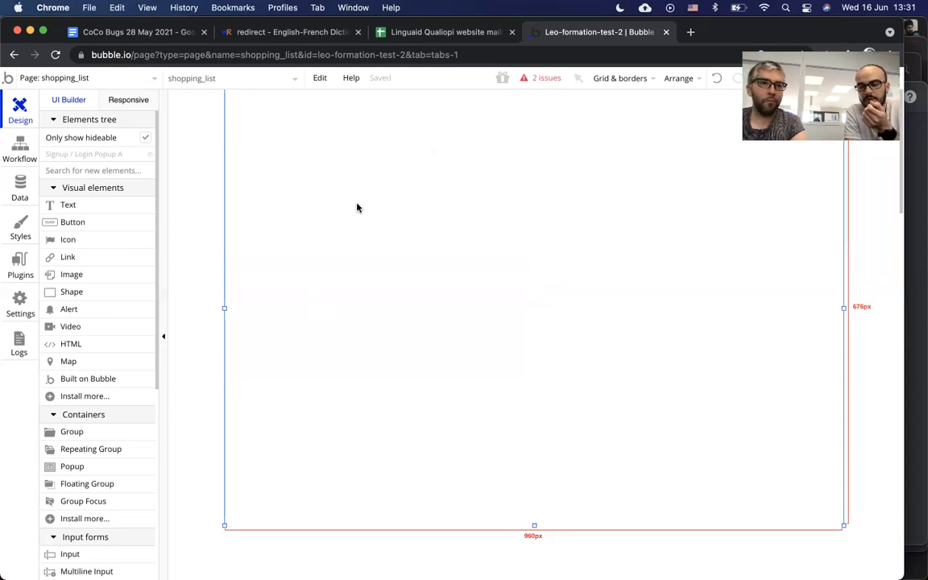
pyautogui.scroll(-3, 542, 327)
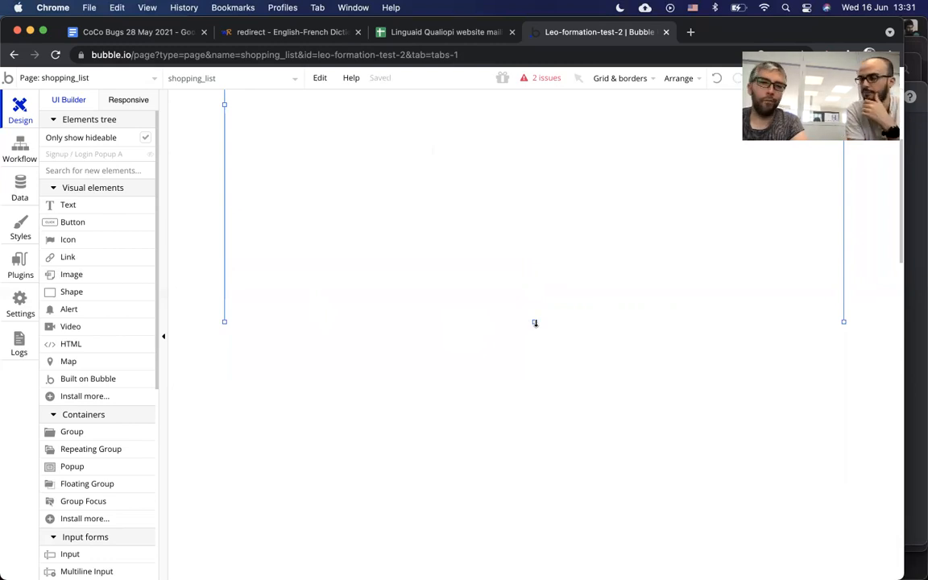
pyautogui.moveTo(534, 322); pyautogui.dragTo(587, 261)
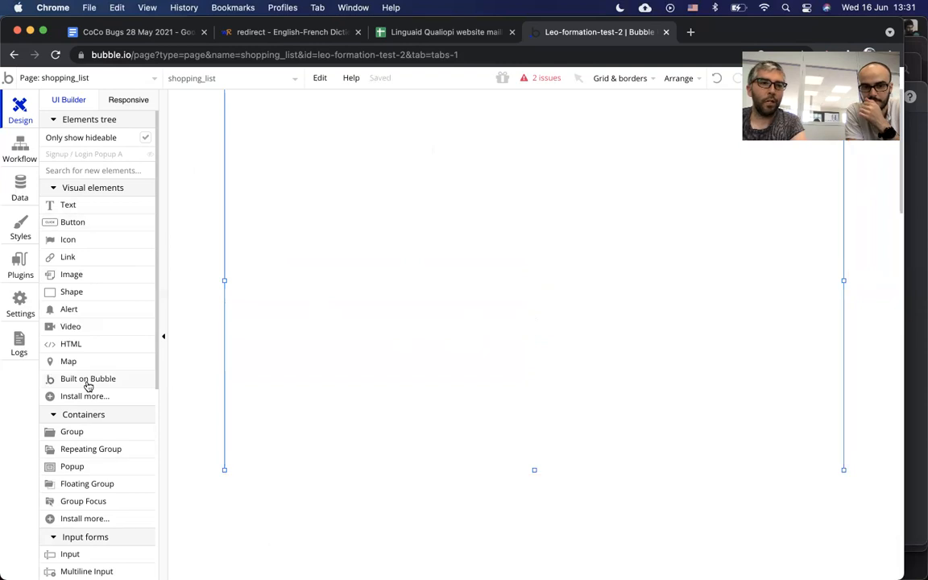
# Draw a group across the shopping_list page and stretch it to the page's full width
pyautogui.scroll(-3, 89, 385)
pyautogui.click(93, 276)
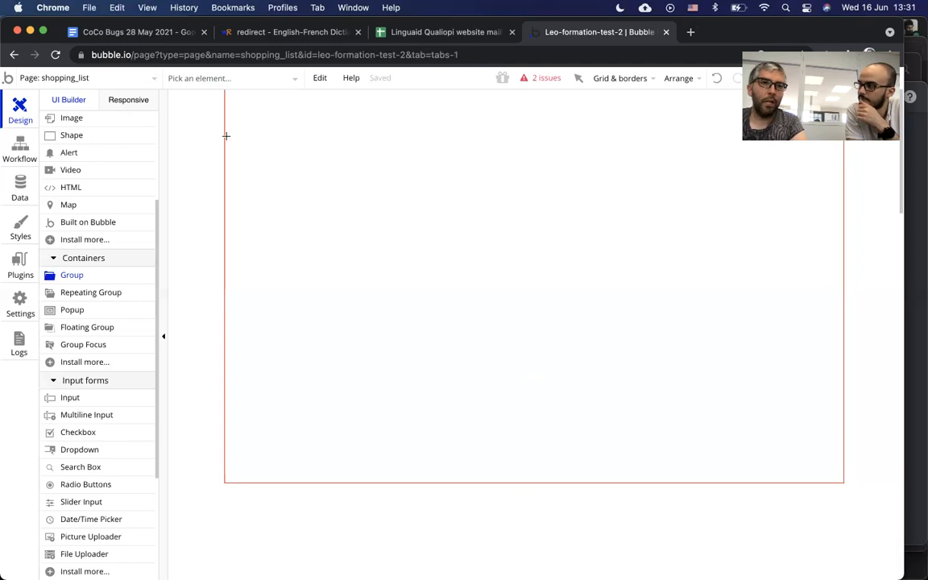
pyautogui.moveTo(226, 138)
pyautogui.mouseDown()
pyautogui.moveTo(625, 286)
pyautogui.moveTo(827, 392)
pyautogui.moveTo(840, 442)
pyautogui.mouseUp()
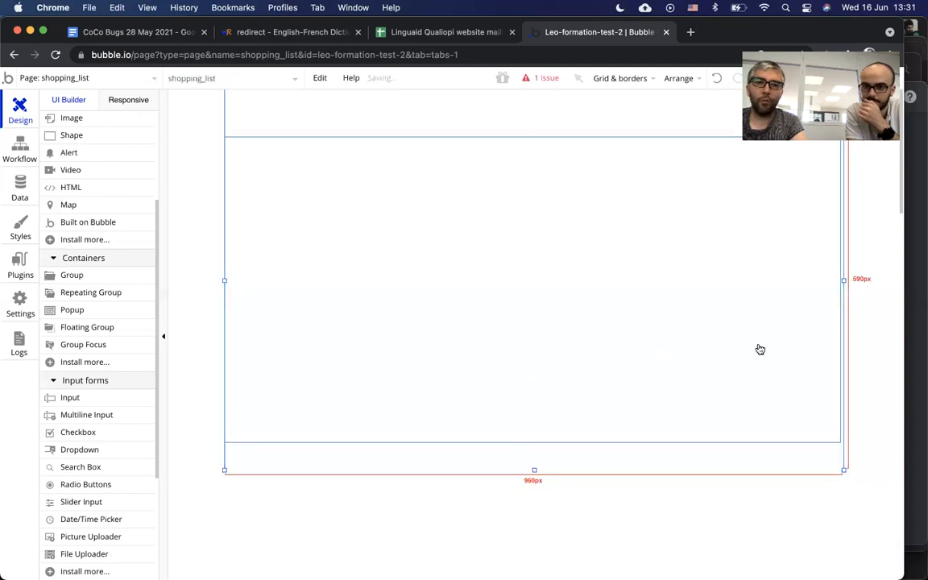
pyautogui.moveTo(841, 290); pyautogui.dragTo(919, 298)
pyautogui.click(692, 302)
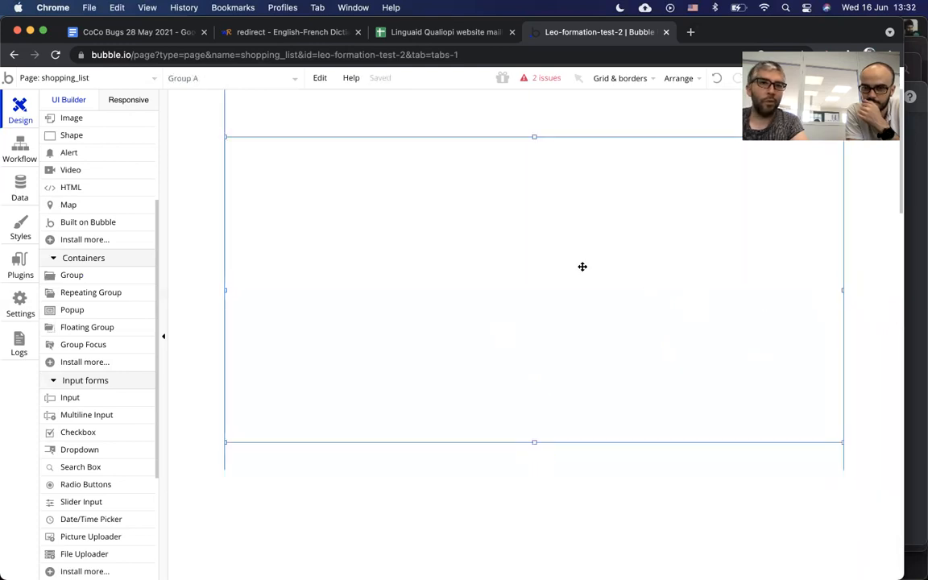
# Review the appearance properties of the shopping_list page, including its dimensions, and close them
pyautogui.click(468, 117)
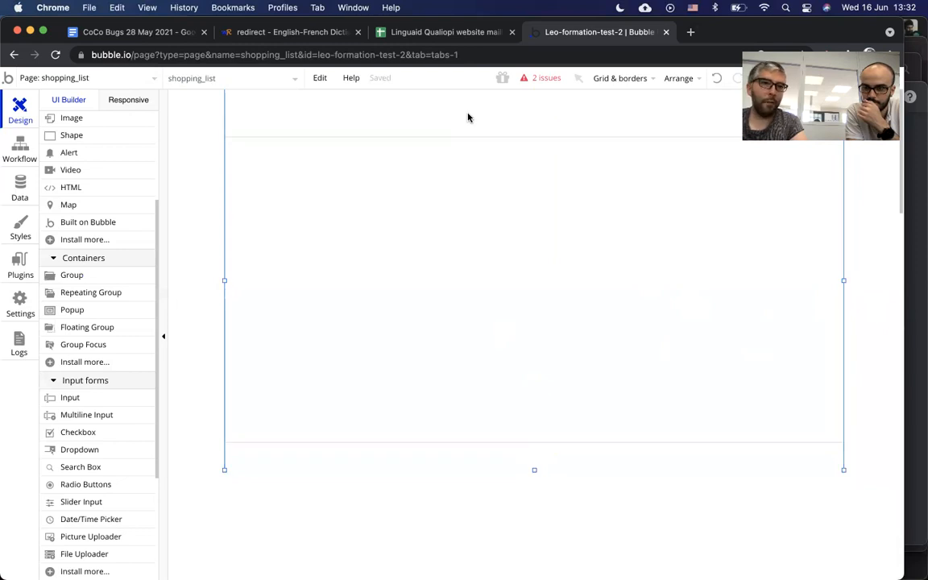
pyautogui.doubleClick(431, 118)
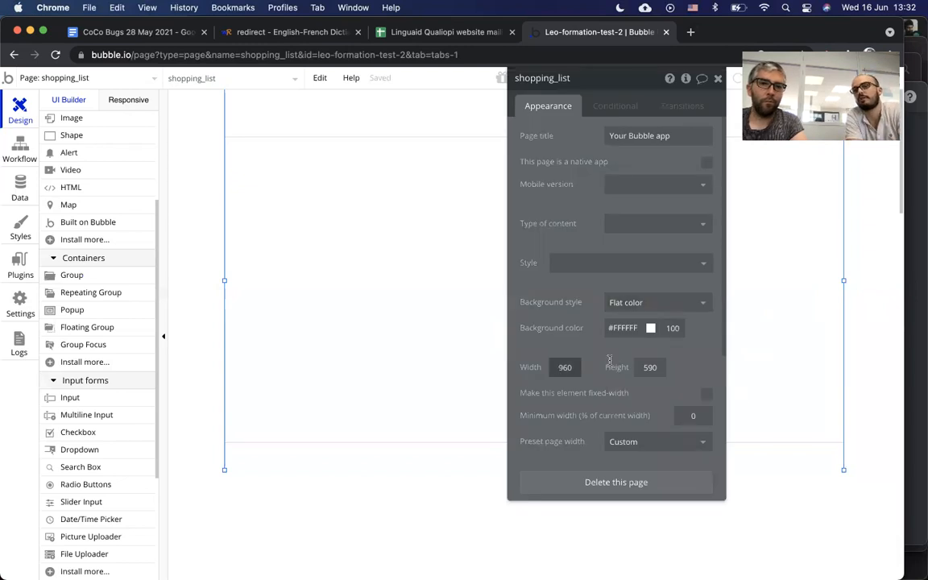
pyautogui.scroll(-2, 679, 356)
pyautogui.scroll(2, 679, 356)
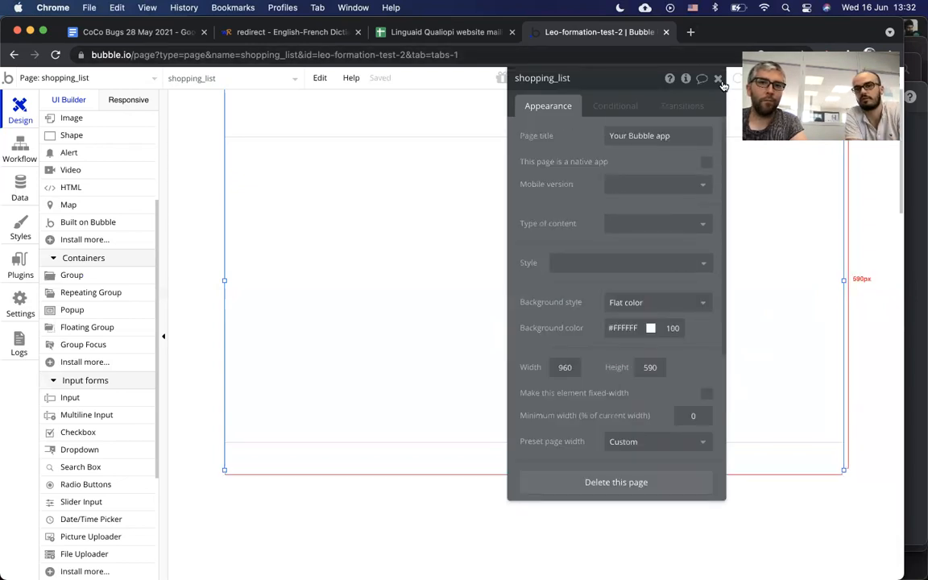
pyautogui.click(717, 79)
# Shorten the full-width group to about 432 px high and draw a narrower group in its middle, nearly as tall
pyautogui.click(465, 218)
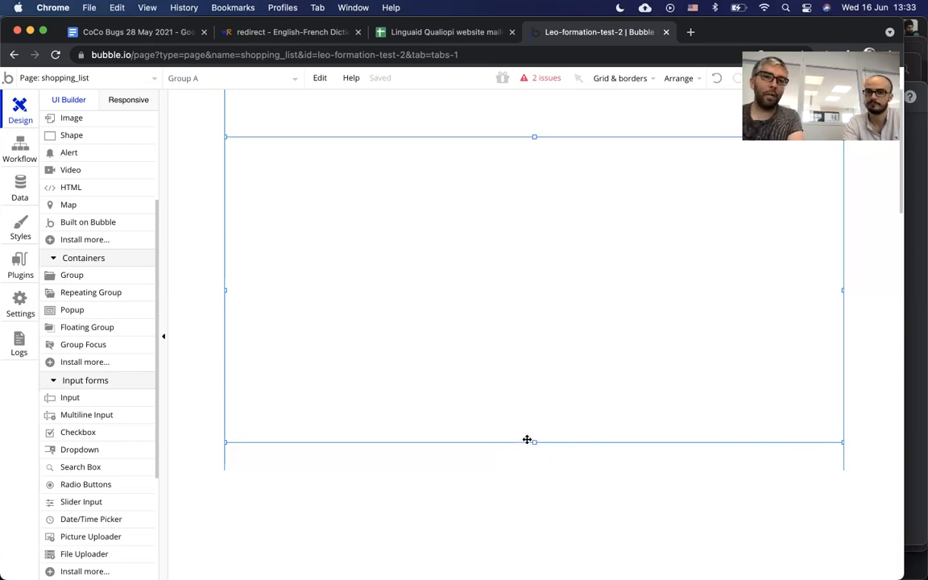
pyautogui.moveTo(533, 442); pyautogui.dragTo(537, 416)
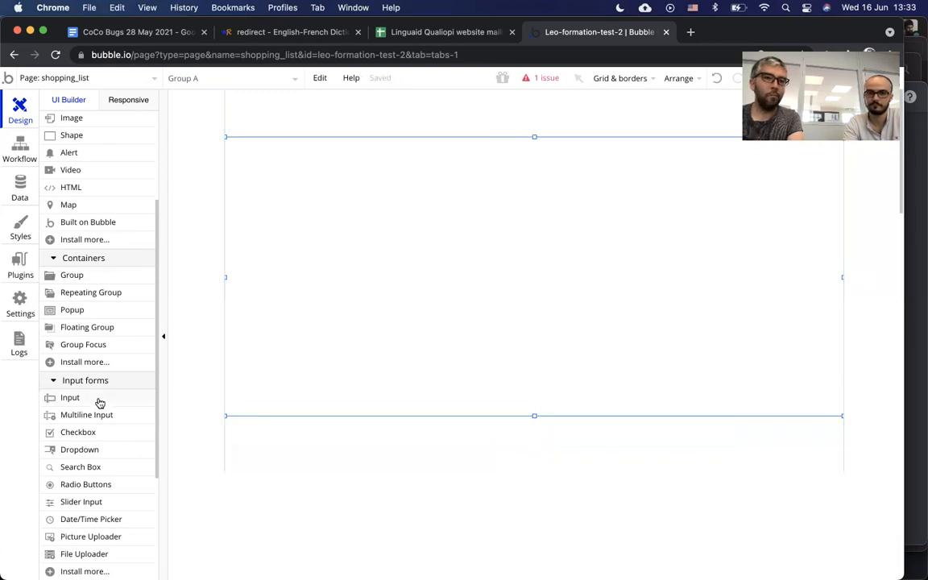
pyautogui.click(79, 273)
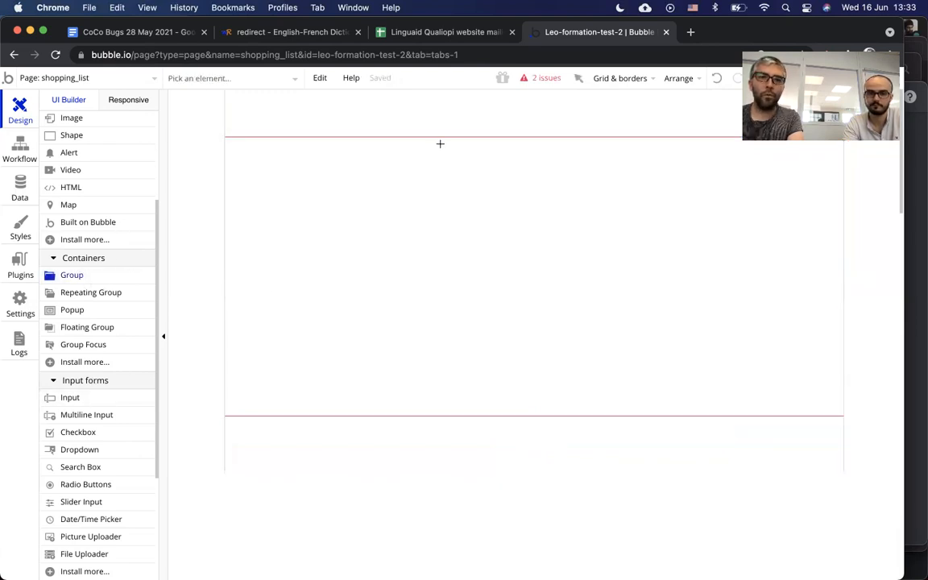
pyautogui.moveTo(447, 141); pyautogui.dragTo(632, 408)
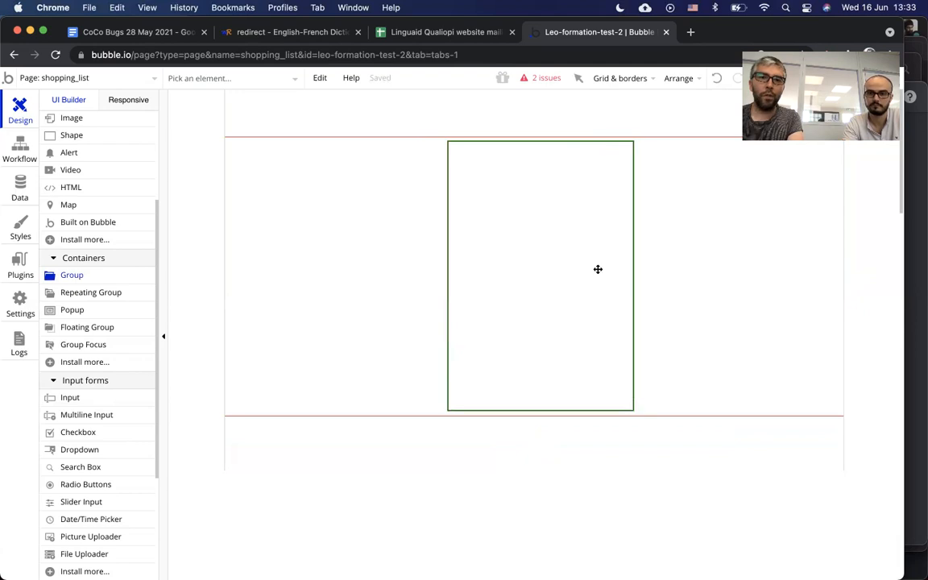
# Set the colour of the element borders to the red swatch #D62755
pyautogui.click(627, 81)
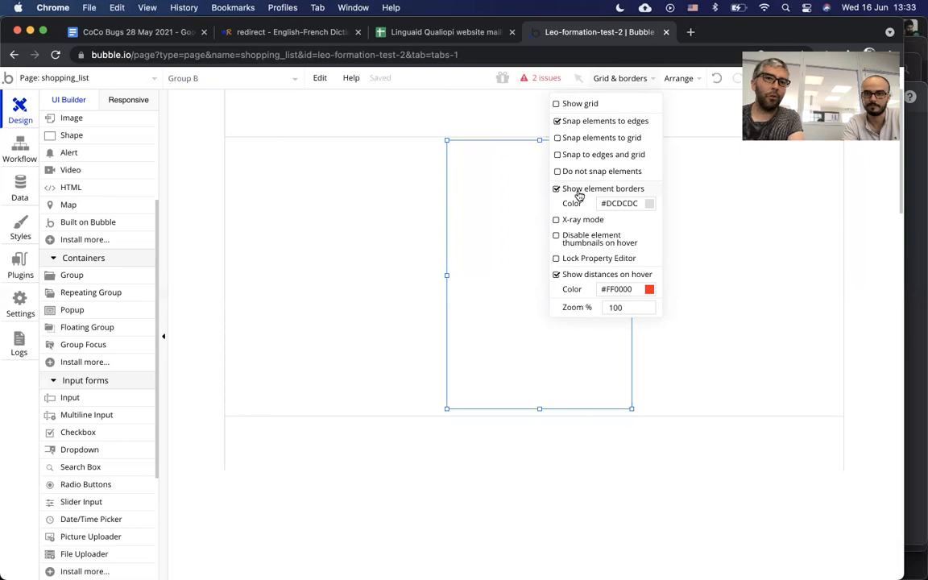
pyautogui.click(635, 206)
pyautogui.click(688, 320)
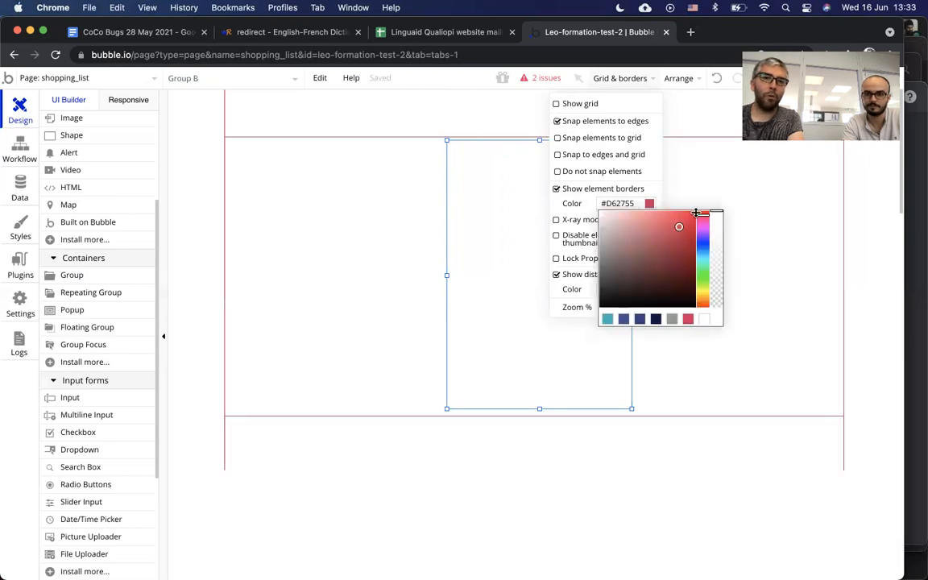
pyautogui.click(620, 452)
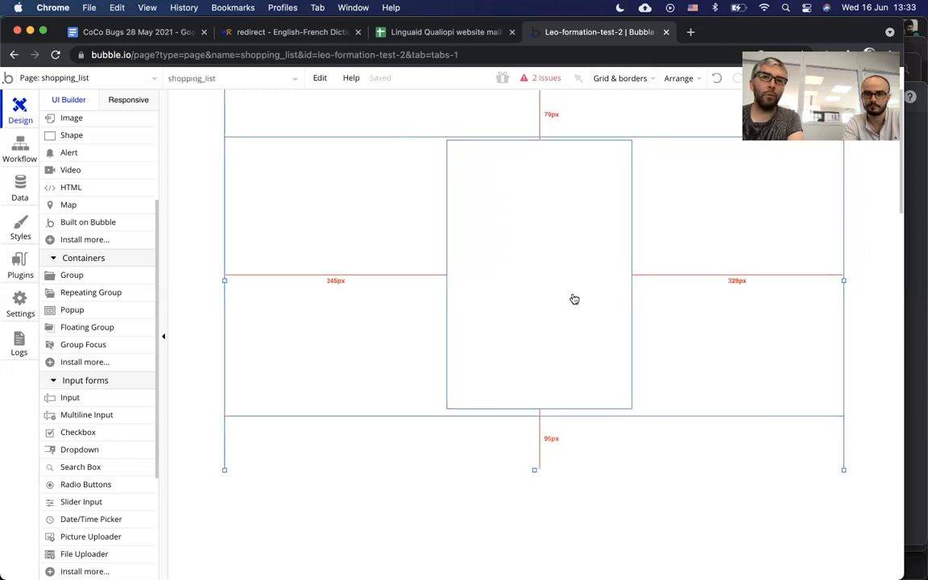
# Hide the element borders to compare the canvas without them, and show them again
pyautogui.click(619, 78)
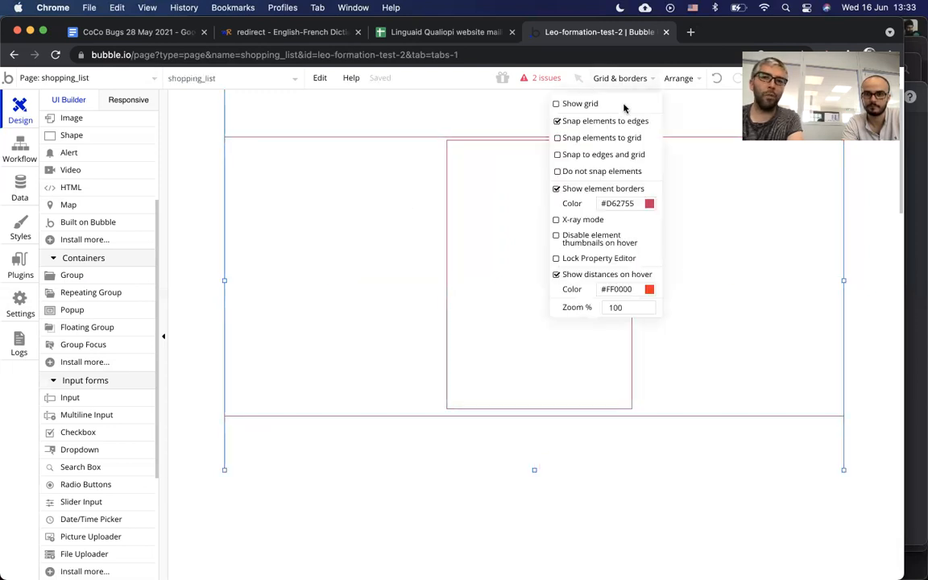
pyautogui.click(557, 188)
pyautogui.click(648, 450)
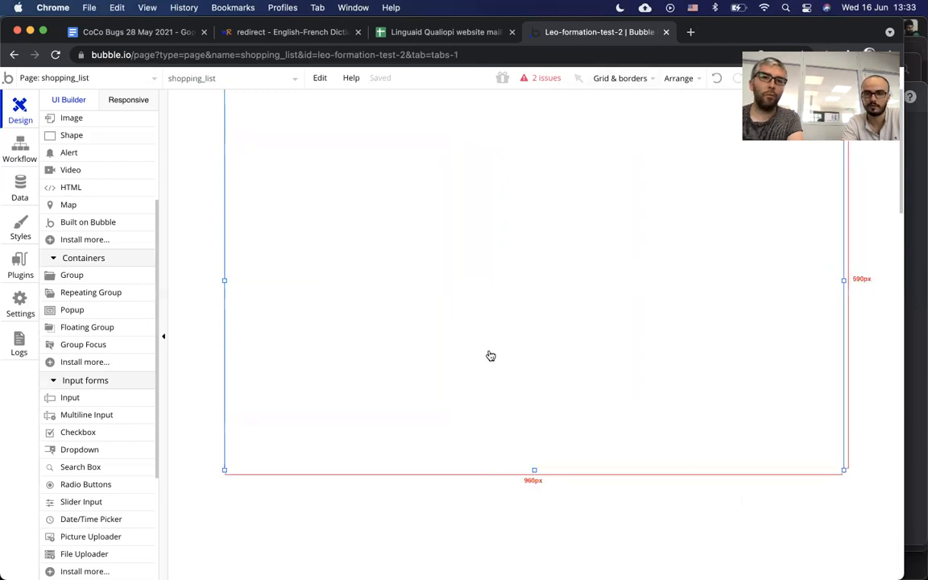
pyautogui.click(635, 84)
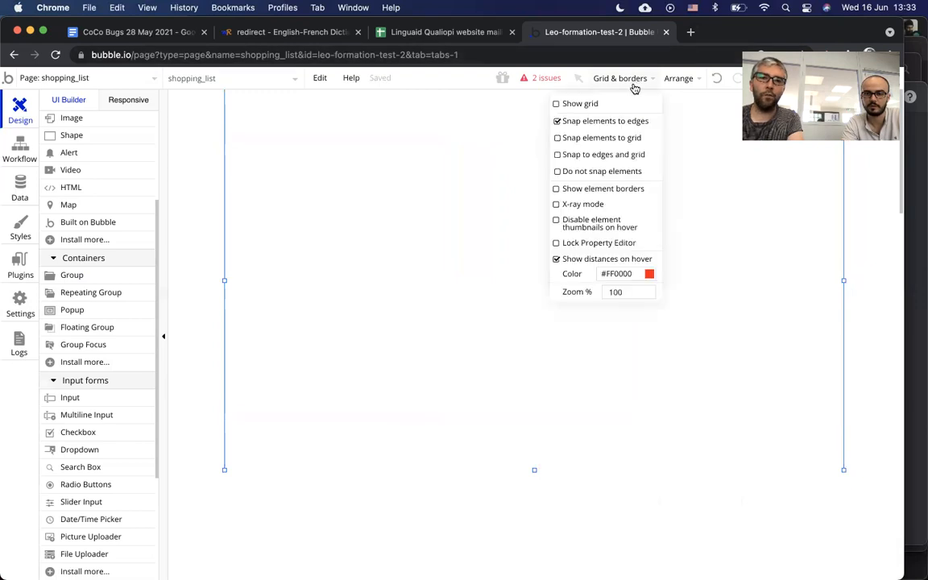
pyautogui.click(586, 190)
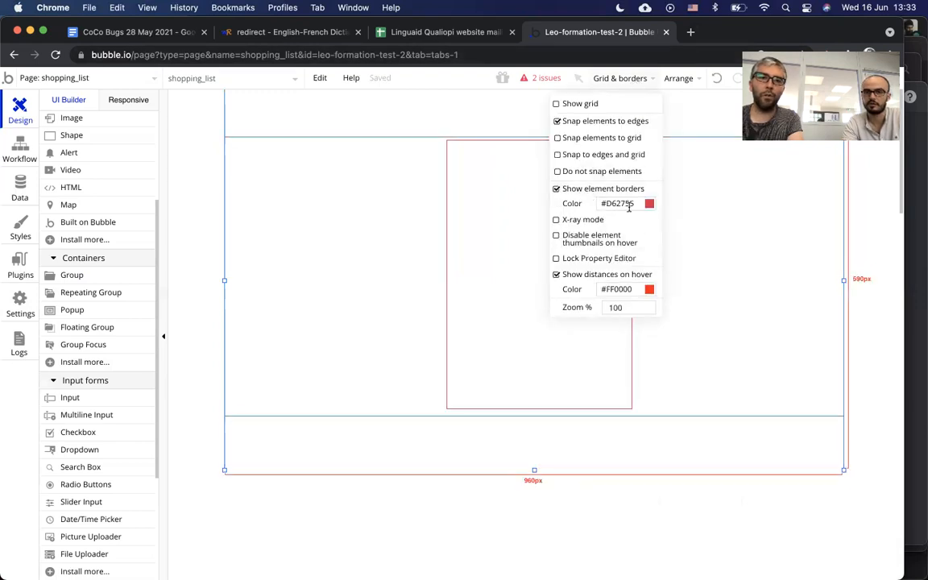
# Make the element border colour semi-transparent, giving #D62752 at reduced opacity
pyautogui.click(618, 203)
pyautogui.click(720, 255)
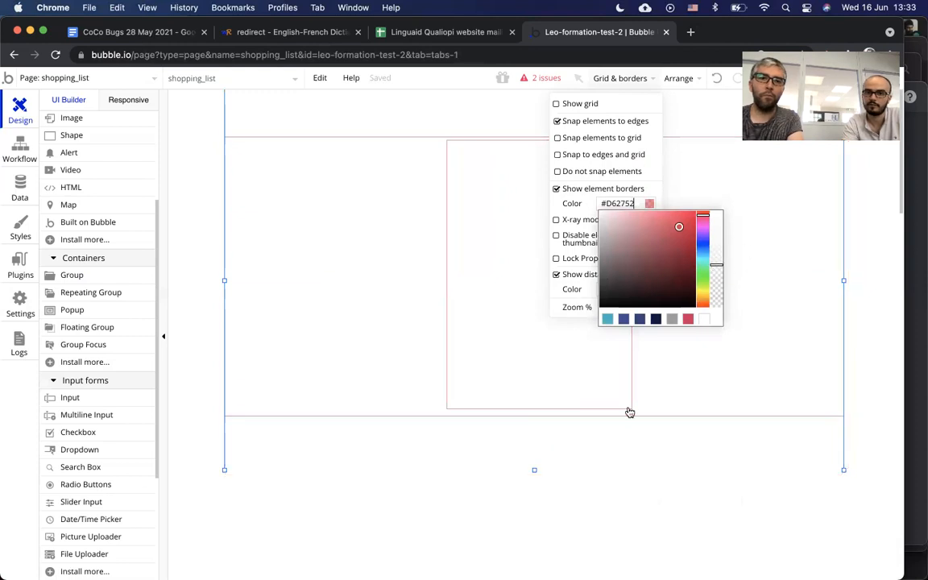
pyautogui.click(555, 450)
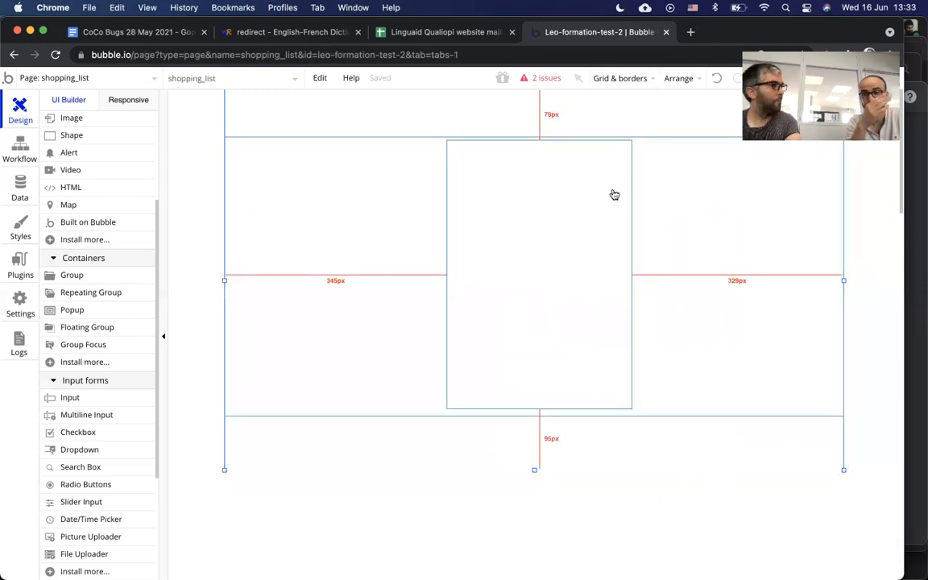
# Move the inner group against the outer group's left side, narrow it by roughly half, and delete it
pyautogui.click(509, 310)
pyautogui.moveTo(557, 305); pyautogui.dragTo(349, 307)
pyautogui.moveTo(416, 277); pyautogui.dragTo(321, 278)
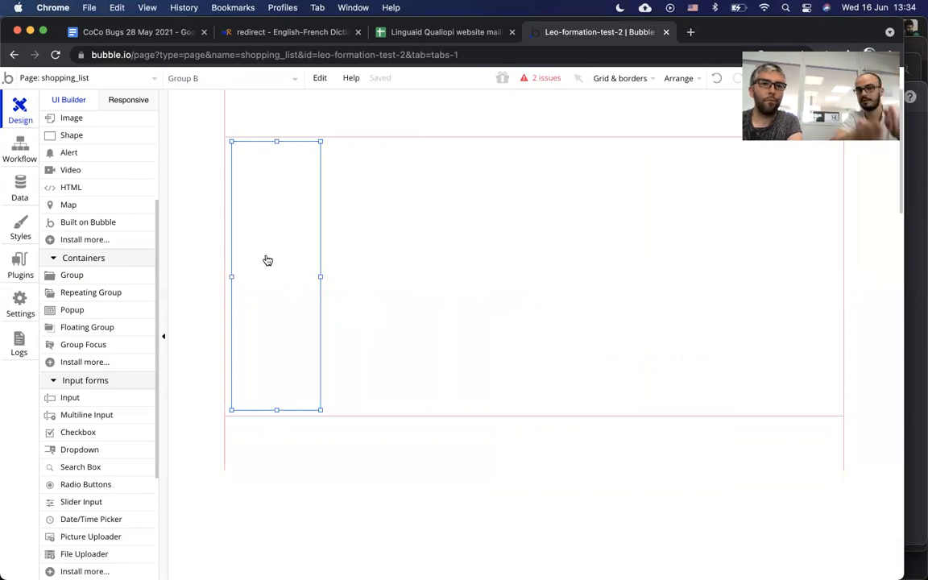
pyautogui.press('Delete')
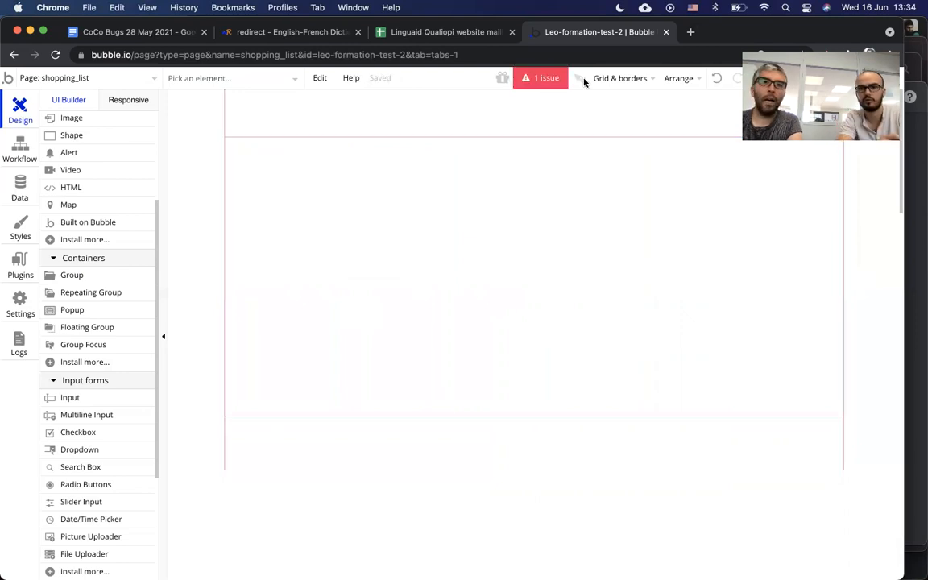
# Show the design grid on the page and review its step, gutter and snapping settings
pyautogui.click(621, 78)
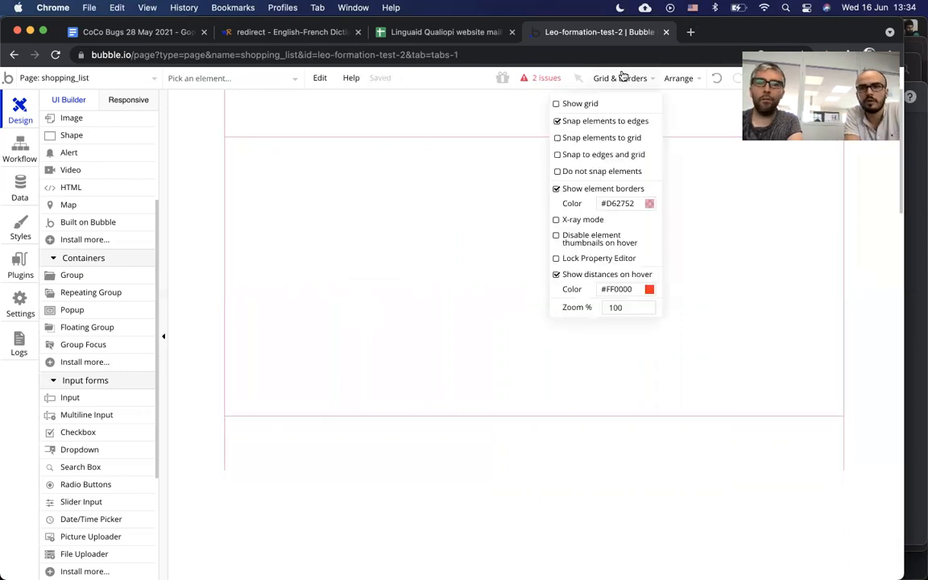
pyautogui.click(577, 105)
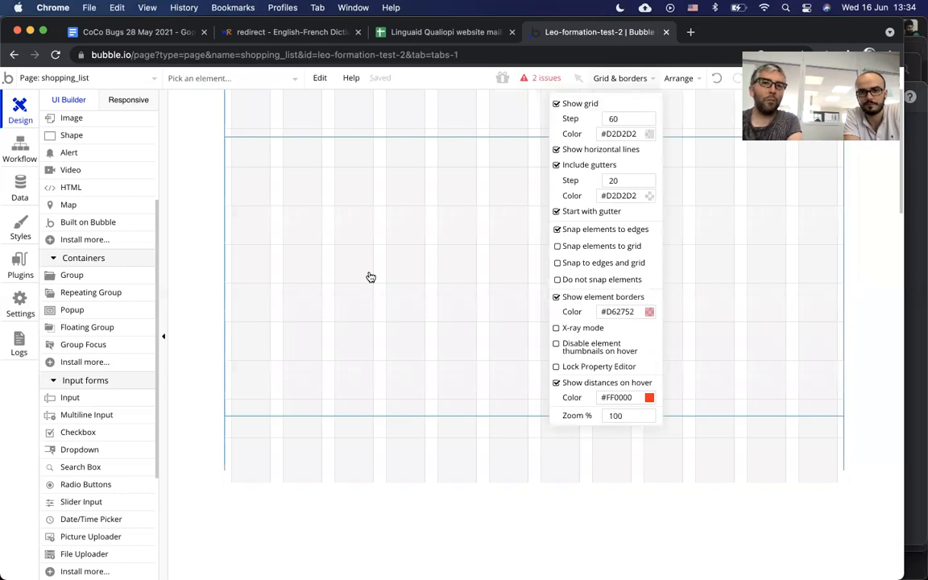
pyautogui.click(369, 272)
pyautogui.click(555, 87)
pyautogui.click(623, 78)
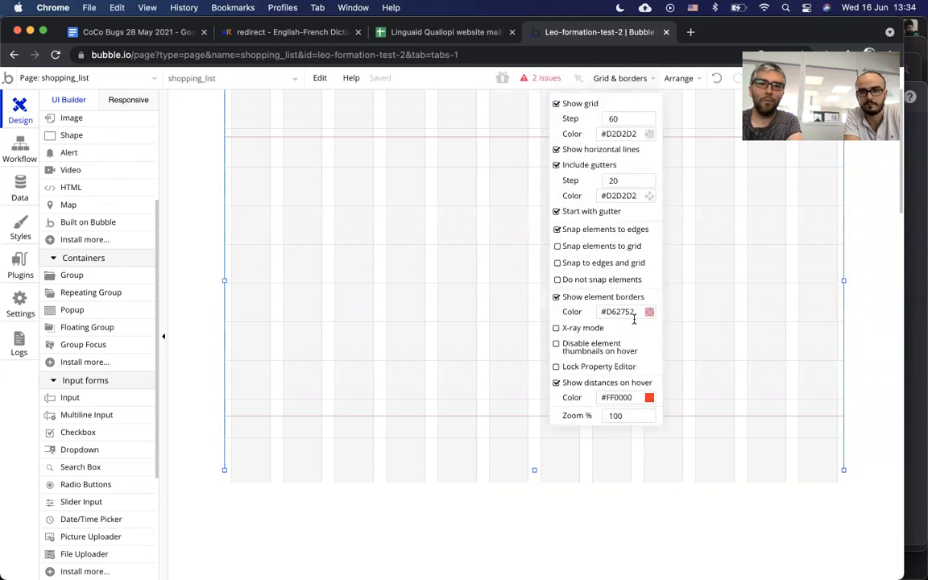
pyautogui.click(860, 364)
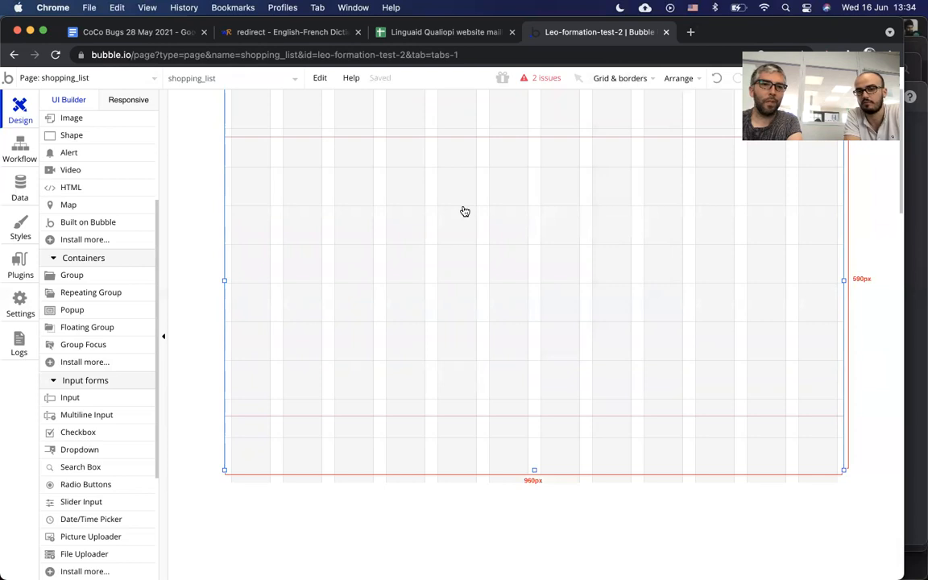
# Set the grid's gutter step to 40 and make elements snap to the grid
pyautogui.click(600, 79)
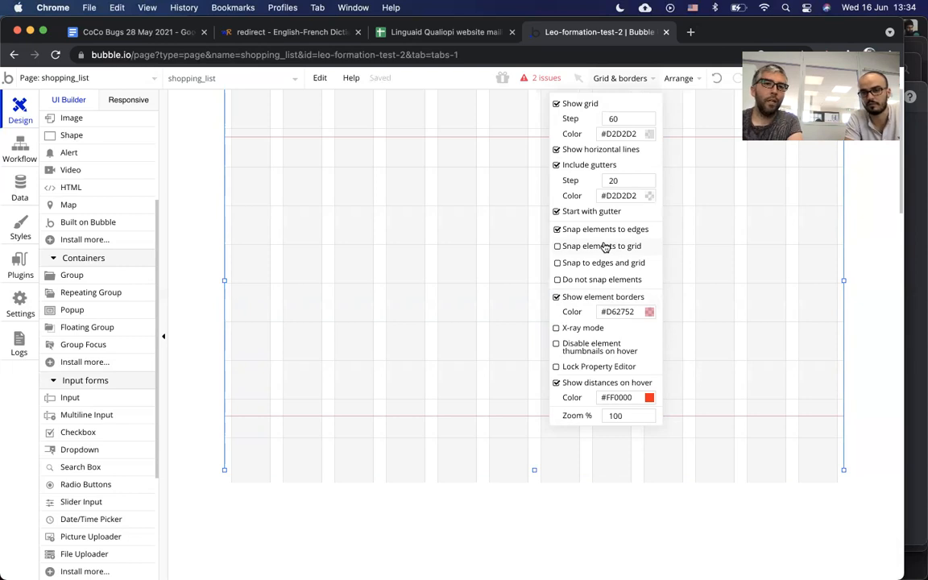
pyautogui.doubleClick(617, 179)
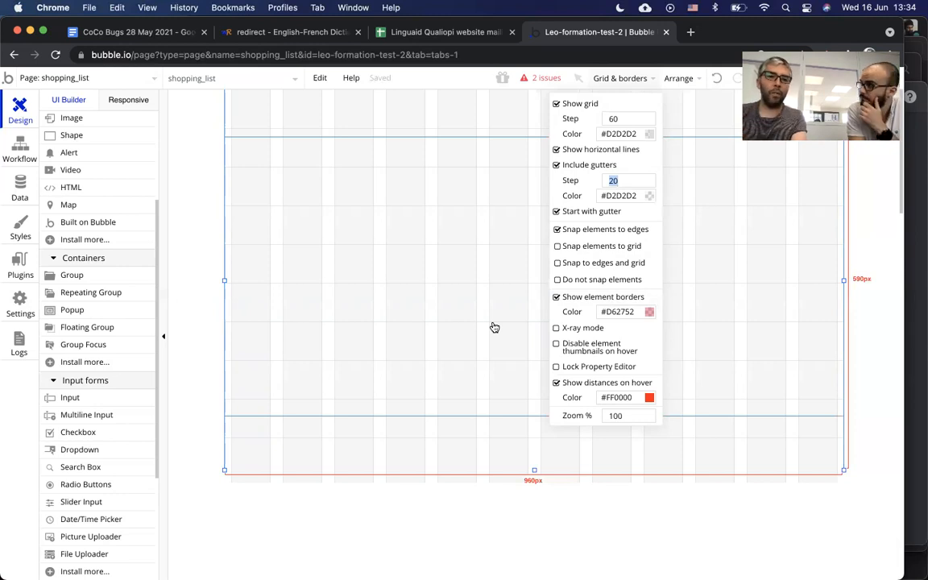
pyautogui.write('40')
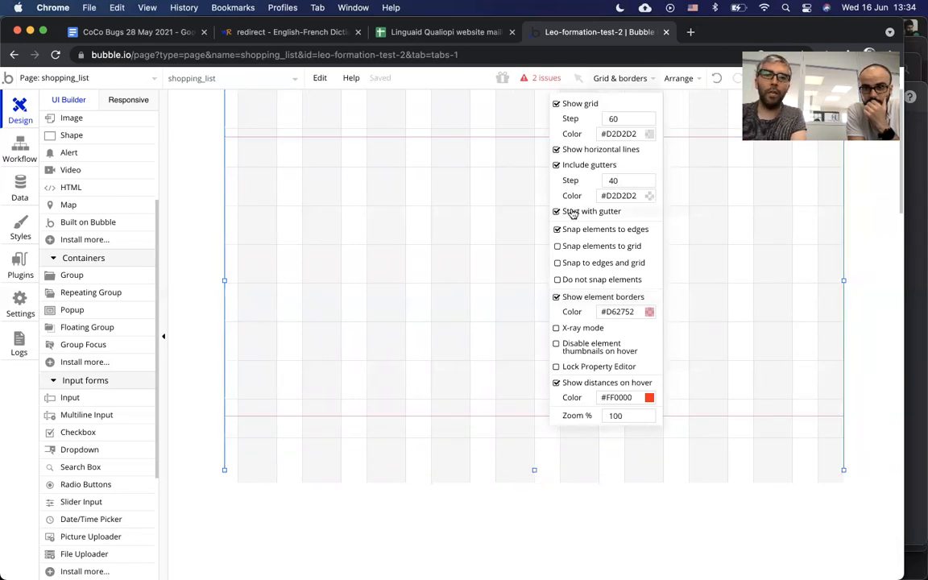
pyautogui.click(593, 248)
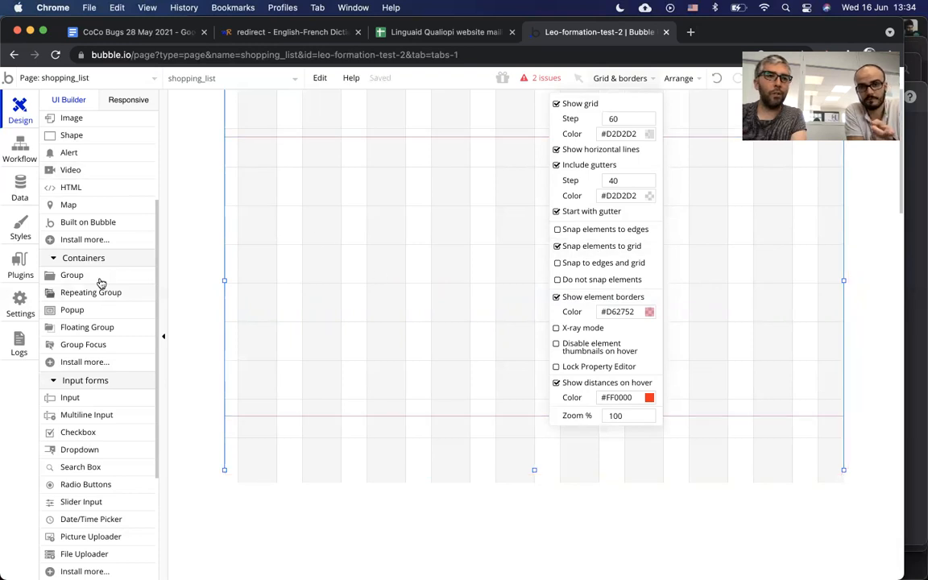
# Draw a small group in the middle of the full-width group and shift it slightly upwards along the grid
pyautogui.click(72, 275)
pyautogui.moveTo(403, 207); pyautogui.dragTo(538, 331)
pyautogui.moveTo(455, 273)
pyautogui.mouseDown()
pyautogui.moveTo(396, 271)
pyautogui.moveTo(457, 261)
pyautogui.mouseUp()
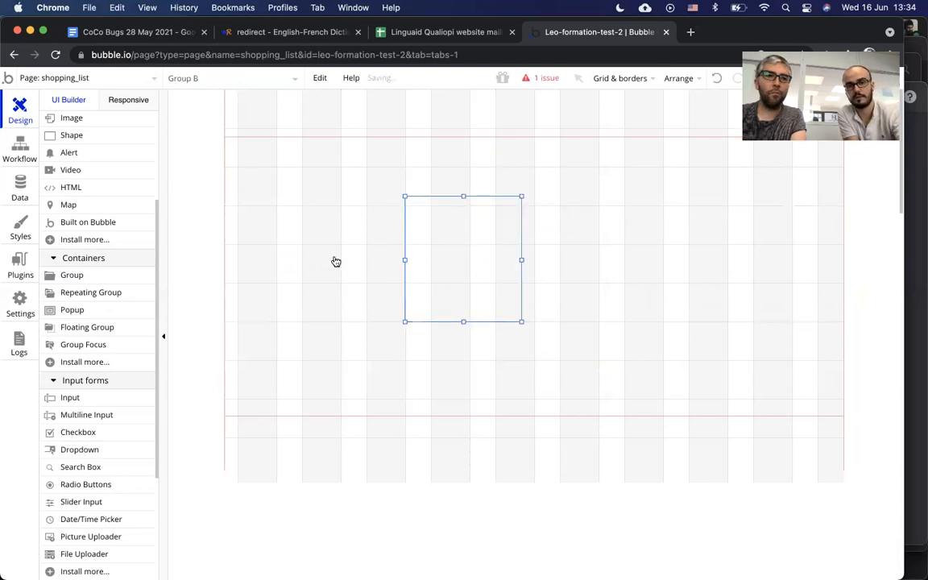
# Make the grid start with a column instead of a gutter
pyautogui.click(626, 78)
pyautogui.click(587, 212)
pyautogui.click(587, 211)
pyautogui.click(585, 212)
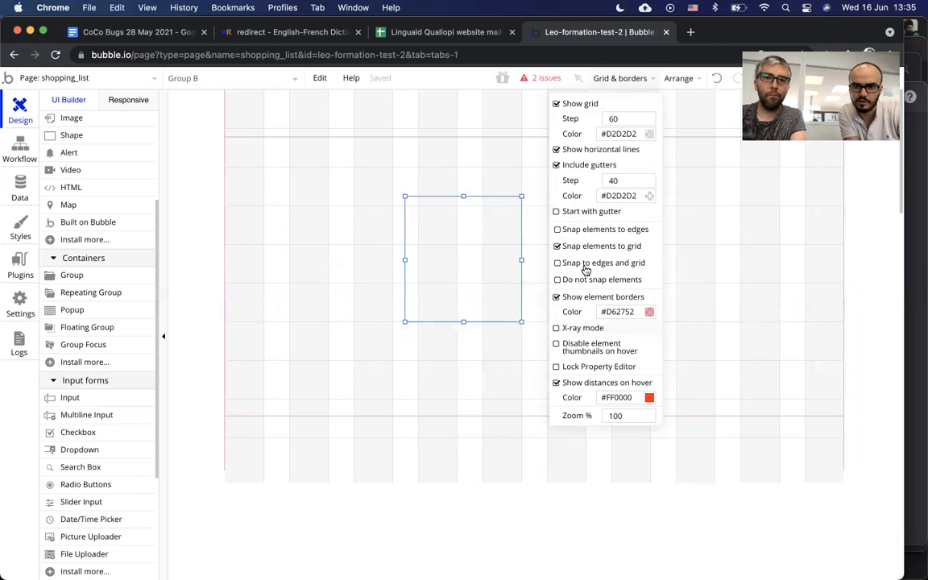
# Delete the small group inside the full-width group
pyautogui.click(481, 244)
pyautogui.press('Delete')
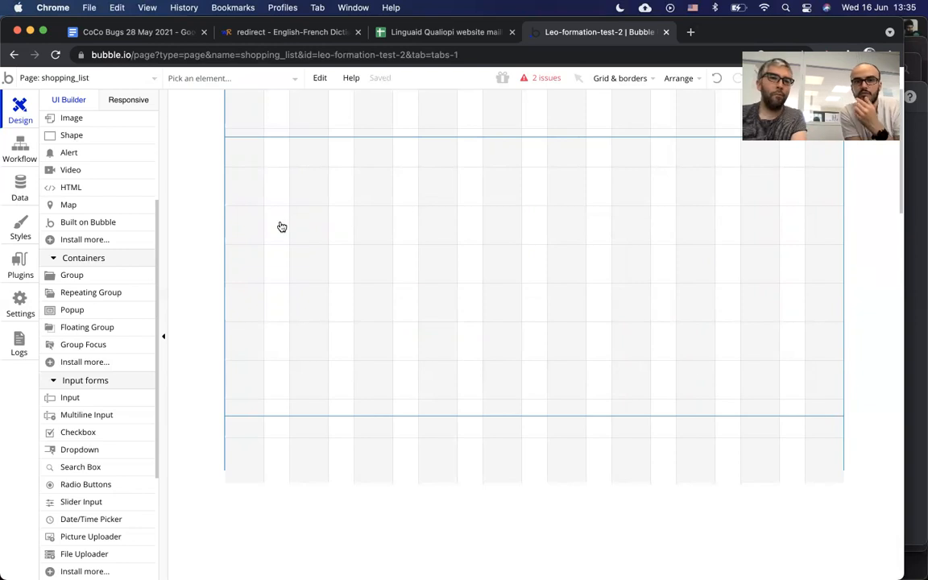
# Check the dimensions of the full-width group and of the page in their properties, and close them
pyautogui.click(346, 112)
pyautogui.doubleClick(352, 235)
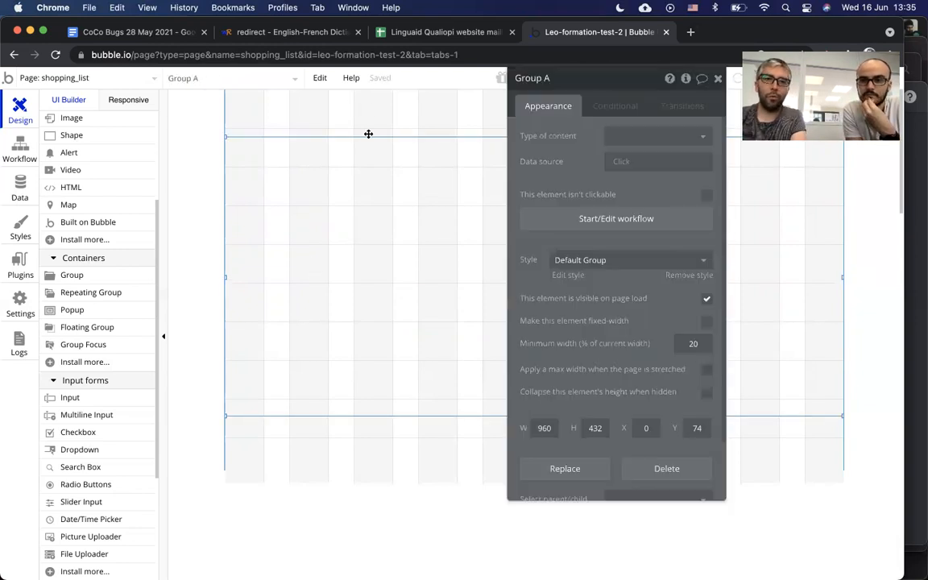
pyautogui.click(372, 110)
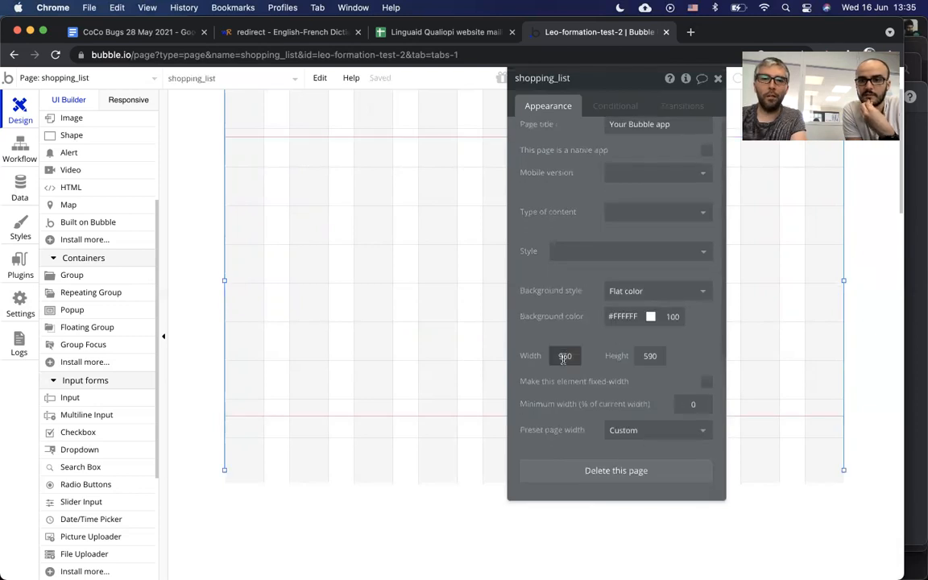
pyautogui.click(716, 78)
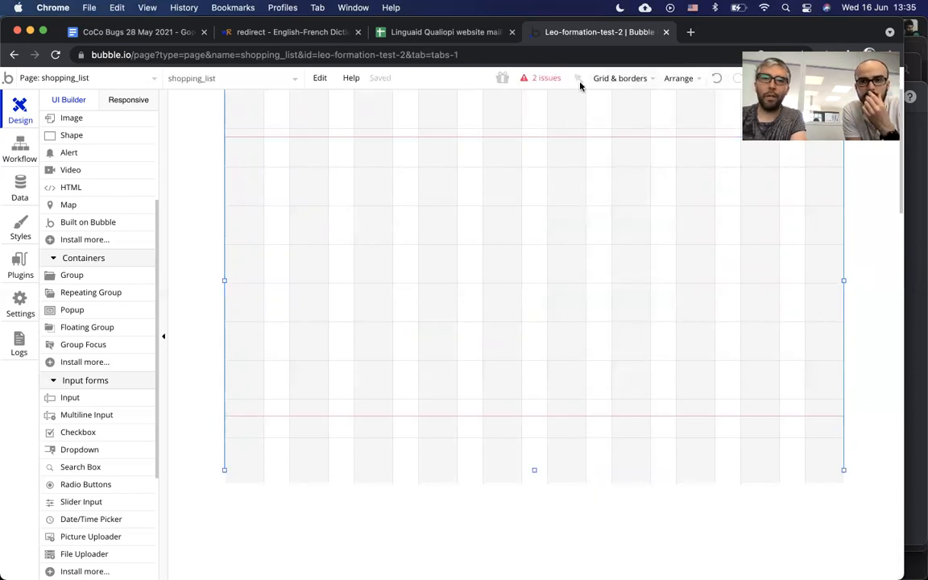
# Set the gutter step of the page grid to 22 and leave the grid settings
pyautogui.click(620, 80)
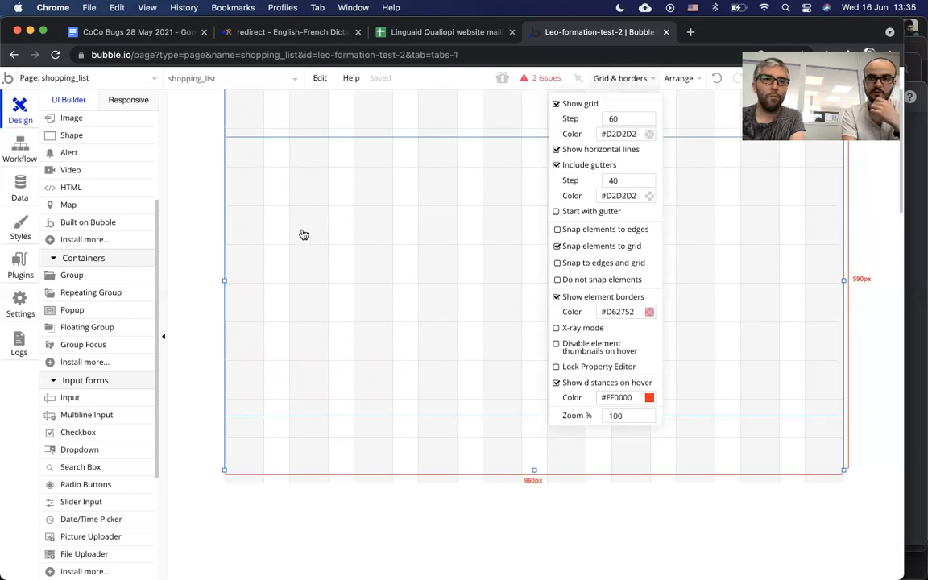
pyautogui.doubleClick(622, 181)
pyautogui.write('25')
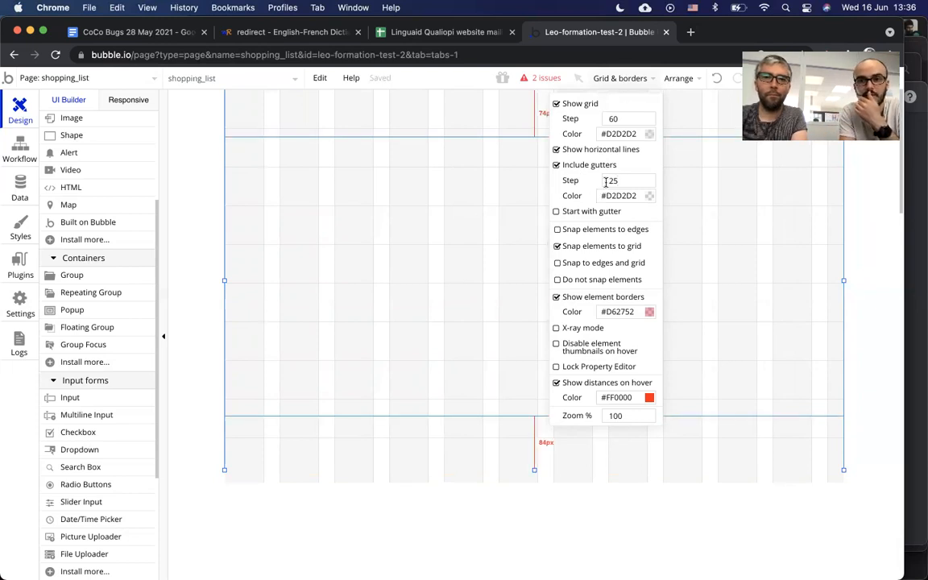
pyautogui.press('BackSpace')
pyautogui.write('0')
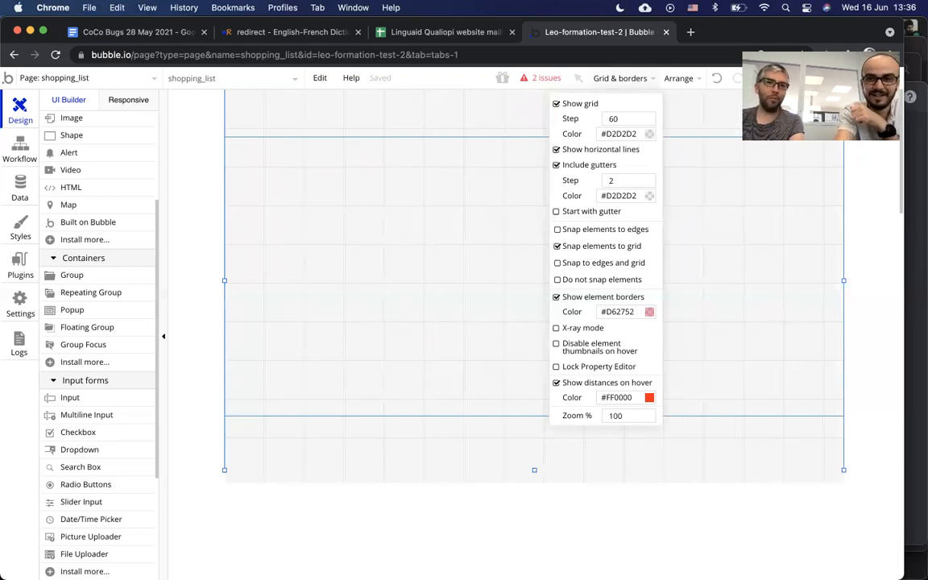
pyautogui.click(619, 180)
pyautogui.press('BackSpace')
pyautogui.write('2')
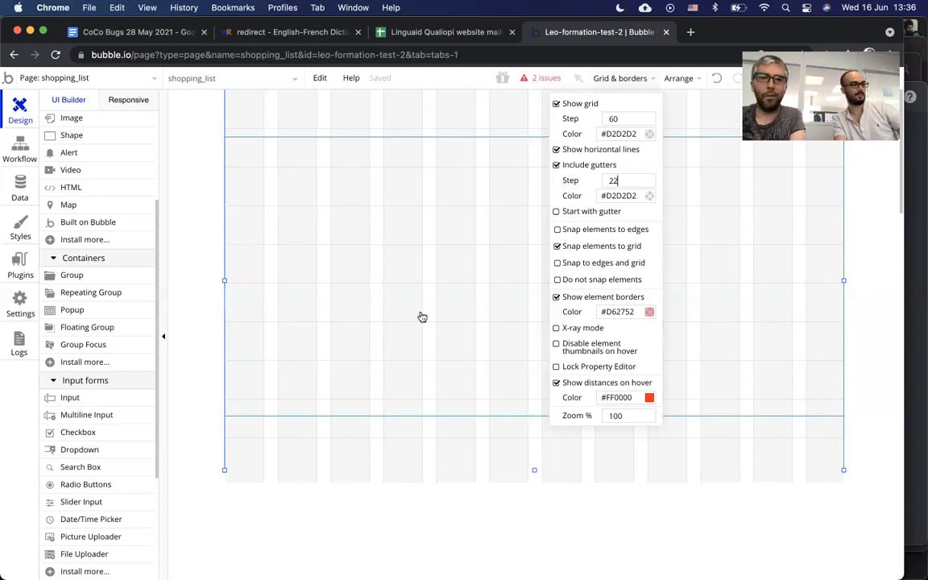
pyautogui.click(478, 344)
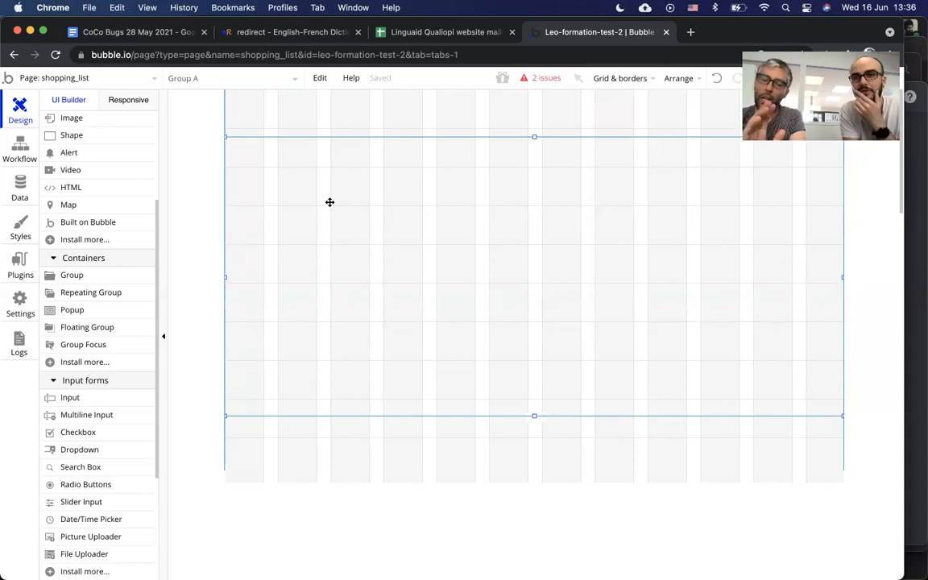
# Draw a new group of about 273 by 260 px inside the full-width group and move it towards the middle
pyautogui.scroll(3, 107, 250)
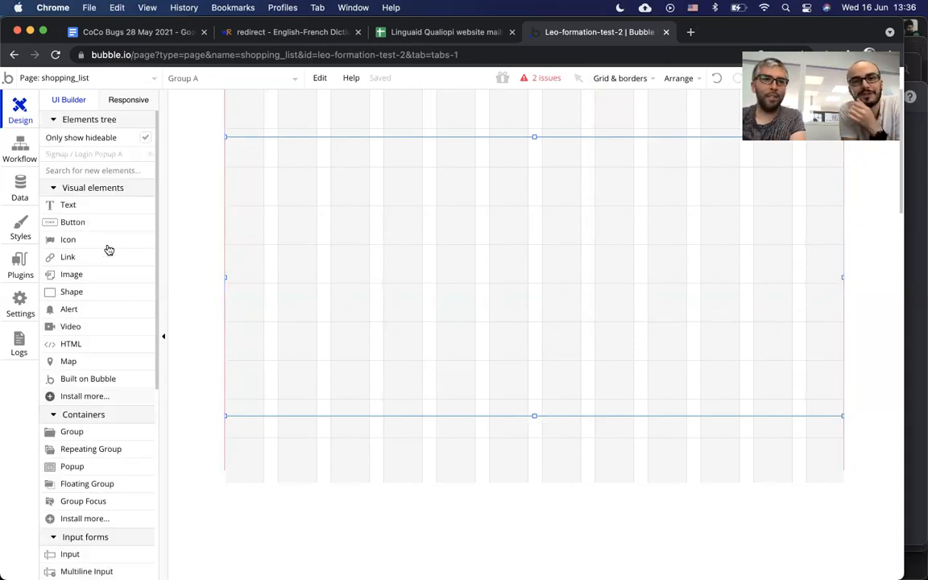
pyautogui.scroll(-3, 87, 266)
pyautogui.click(76, 264)
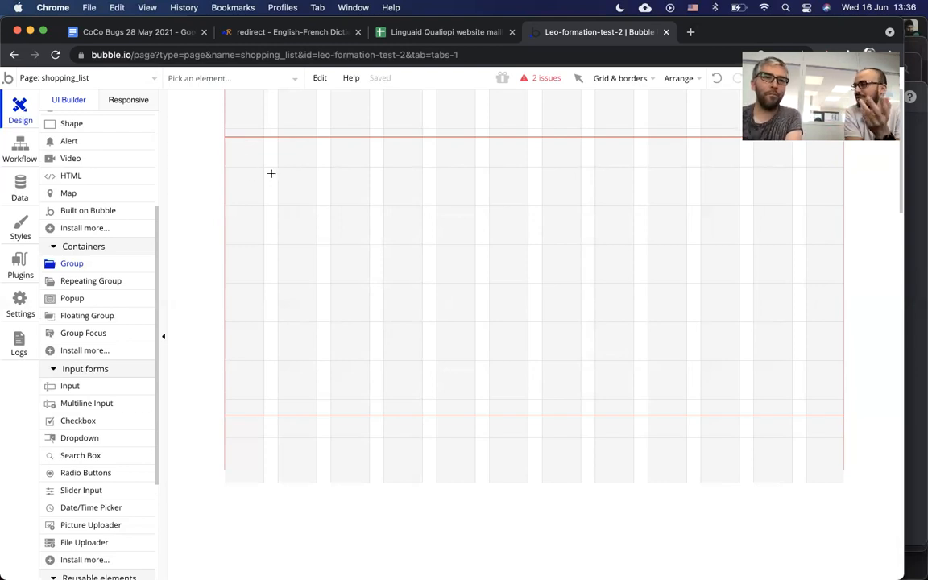
pyautogui.moveTo(247, 162); pyautogui.dragTo(425, 330)
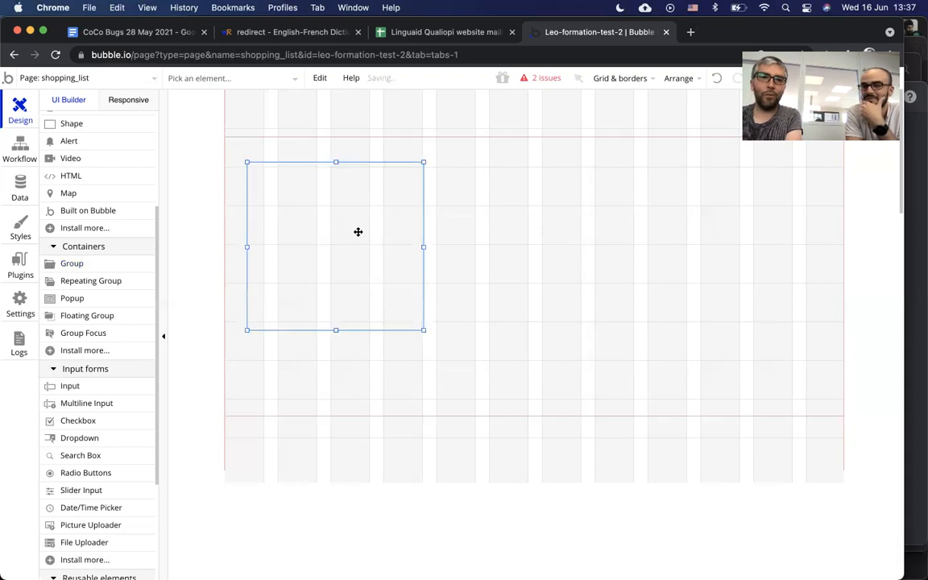
pyautogui.moveTo(357, 231); pyautogui.dragTo(516, 198)
# Set the inner group's Y position to 0 and stretch it down to the lower edge of the full-width group
pyautogui.doubleClick(544, 189)
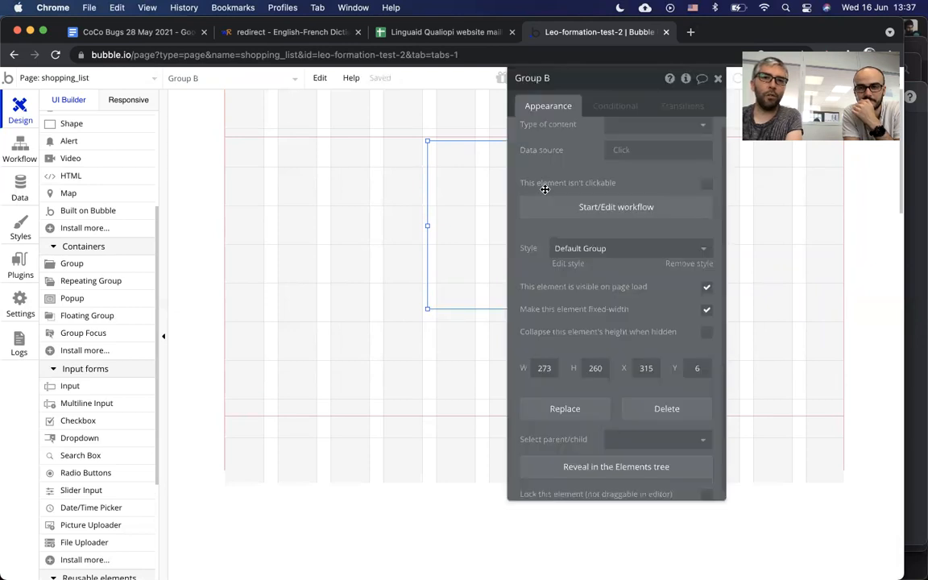
pyautogui.click(698, 370)
pyautogui.doubleClick(697, 369)
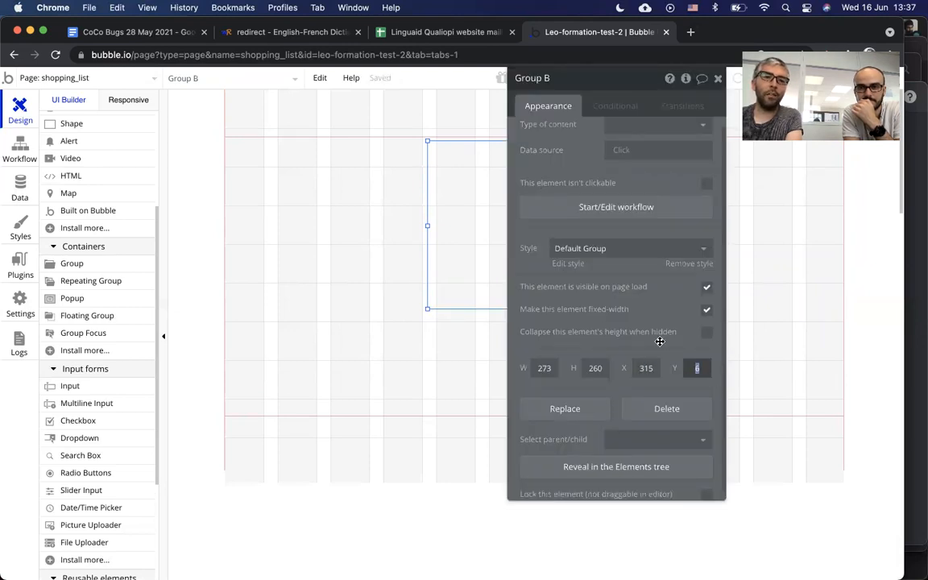
pyautogui.write('0')
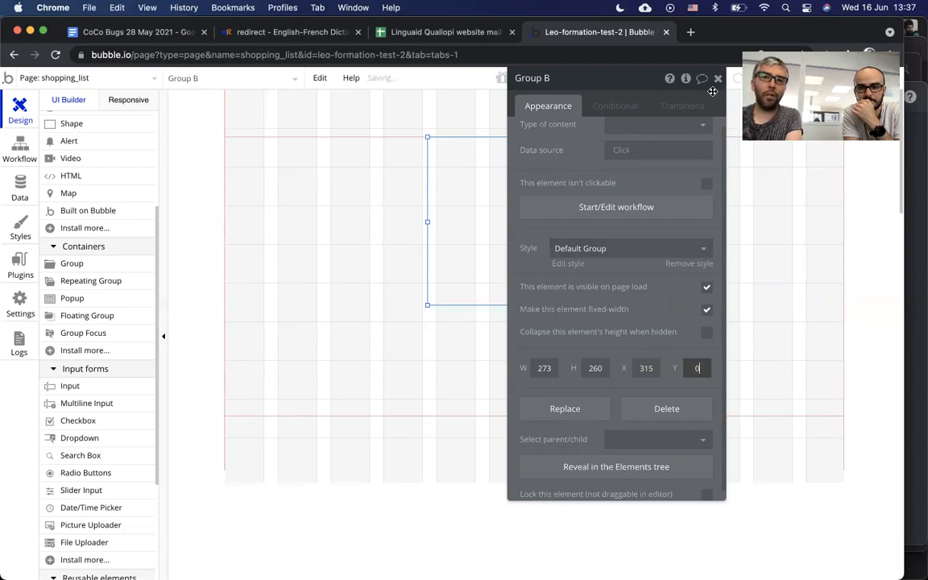
pyautogui.click(718, 83)
pyautogui.moveTo(516, 306); pyautogui.dragTo(509, 440)
# Check the width of the full-width group and the dimensions of the inner group in their properties
pyautogui.click(416, 243)
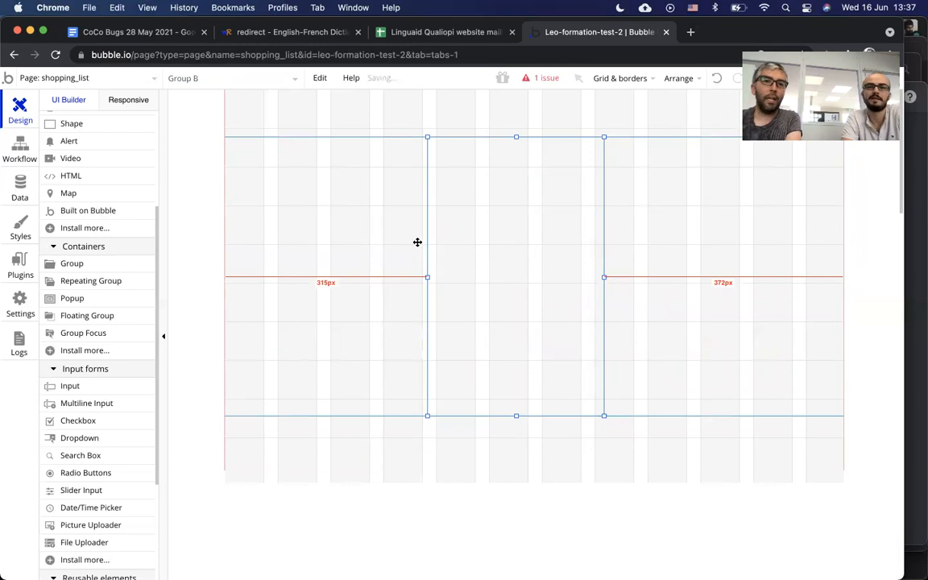
pyautogui.doubleClick(315, 249)
pyautogui.click(542, 417)
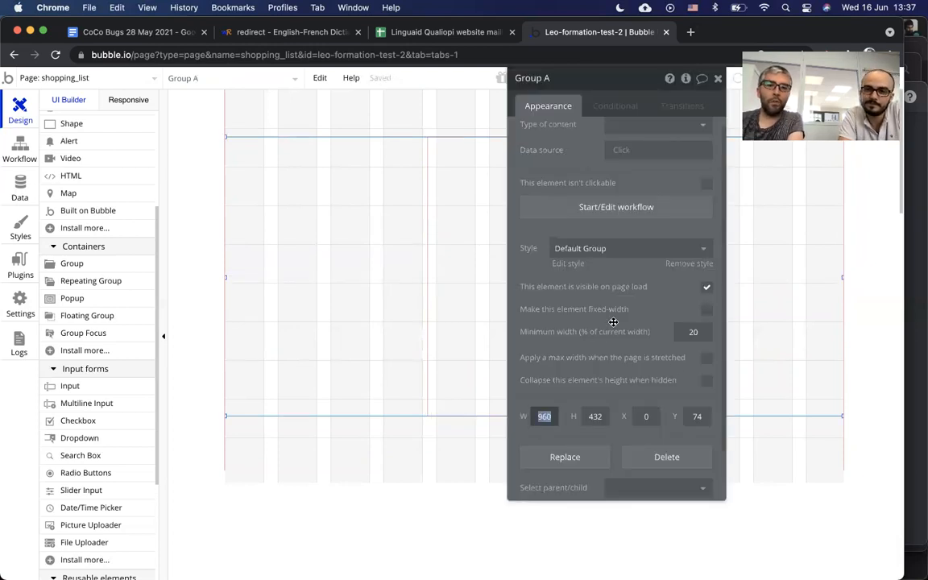
pyautogui.click(439, 212)
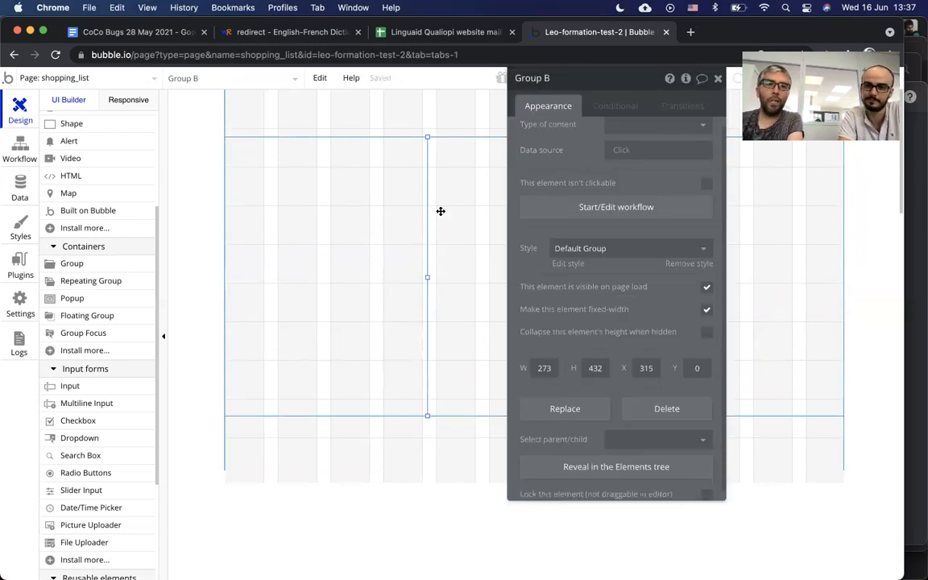
pyautogui.click(716, 79)
# Set the inner group's width to 320 px and close its properties
pyautogui.doubleClick(474, 272)
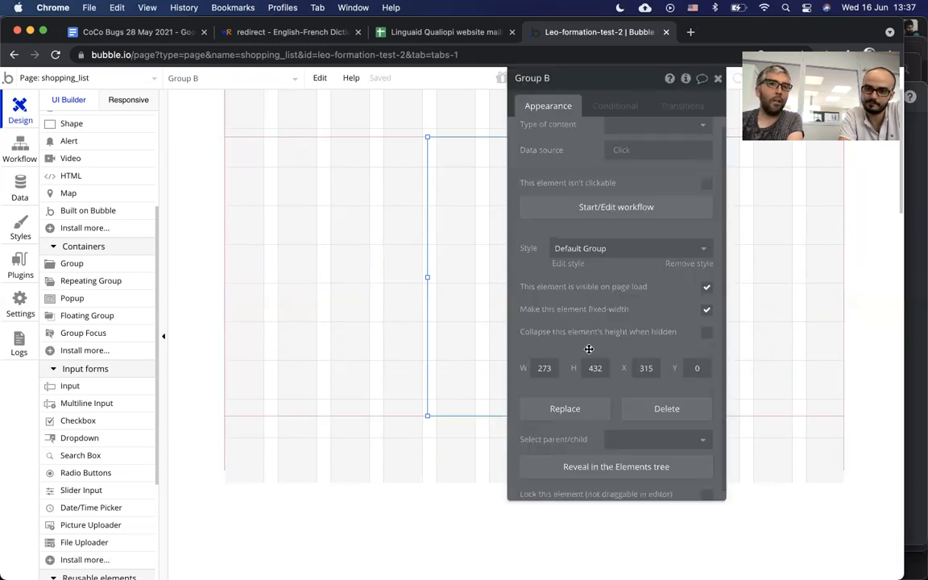
pyautogui.doubleClick(544, 368)
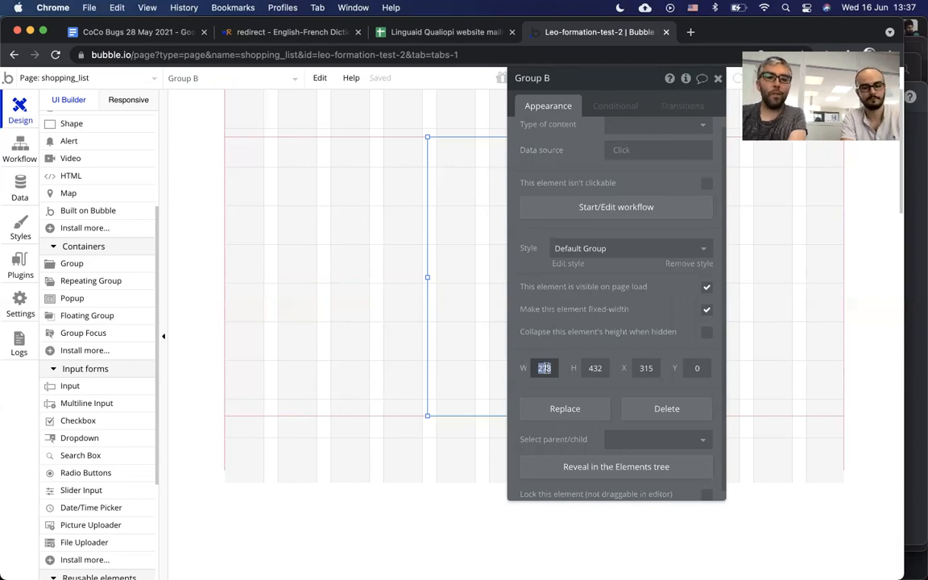
pyautogui.write('360')
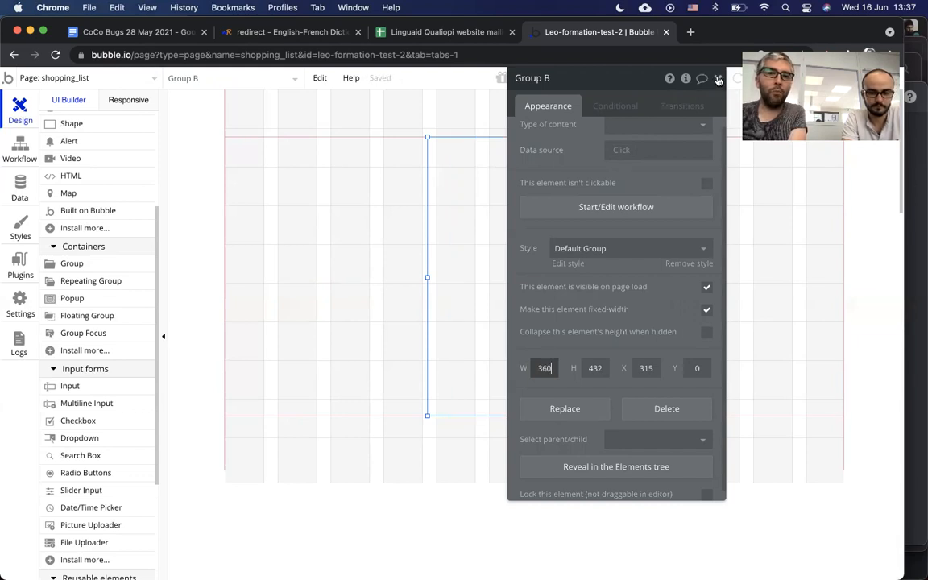
pyautogui.press('BackSpace')
pyautogui.press('BackSpace')
pyautogui.write('2')
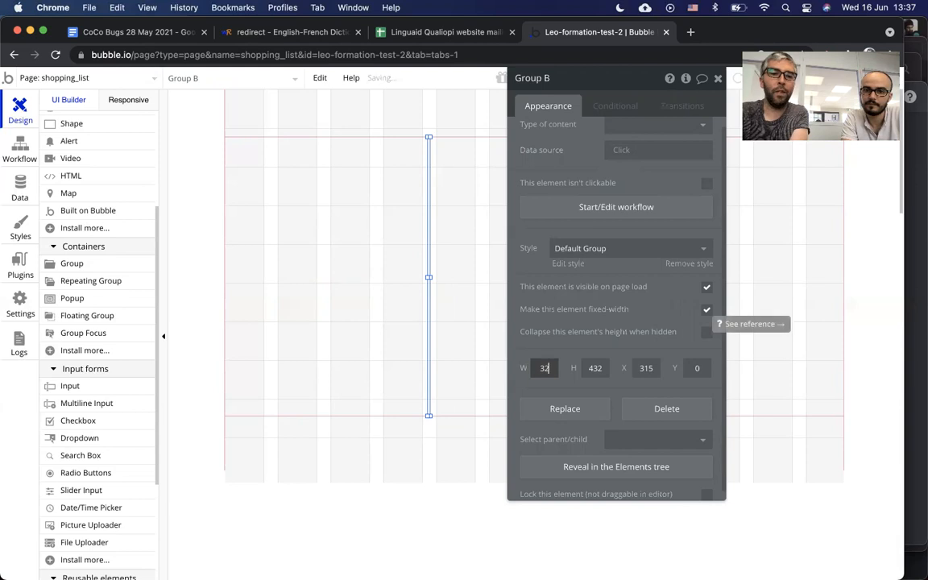
pyautogui.write('0')
pyautogui.click(718, 78)
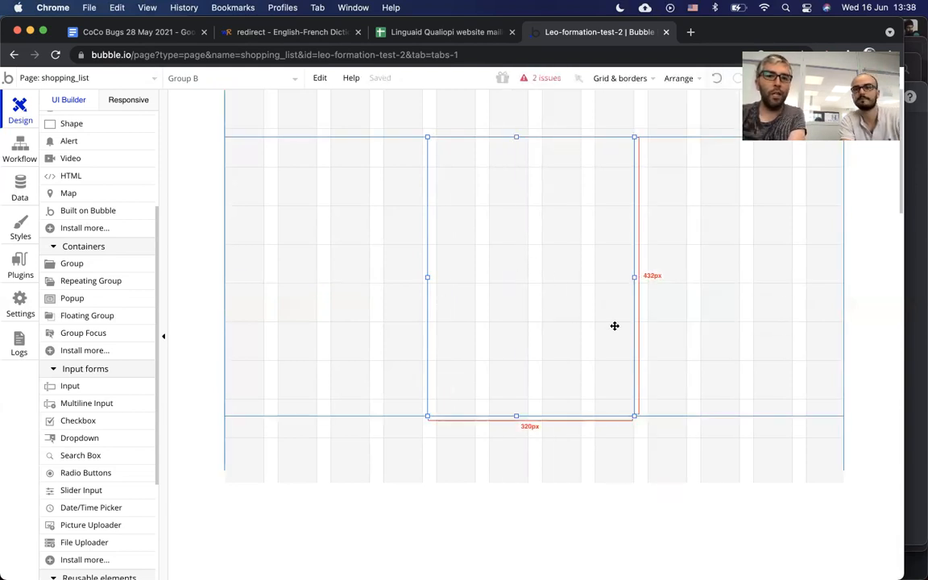
# Center the inner group horizontally within the full-width group
pyautogui.click(293, 269)
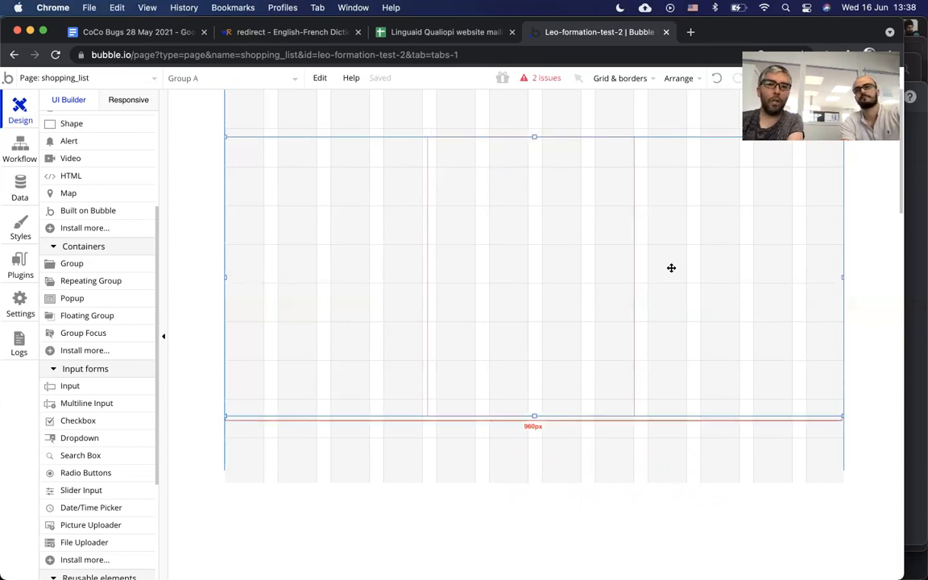
pyautogui.click(500, 273)
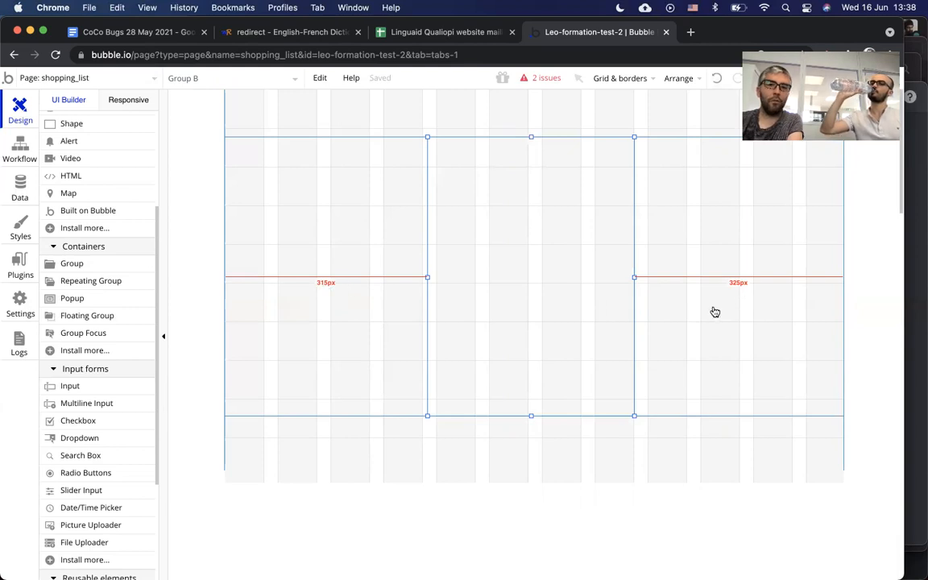
pyautogui.rightClick(491, 250)
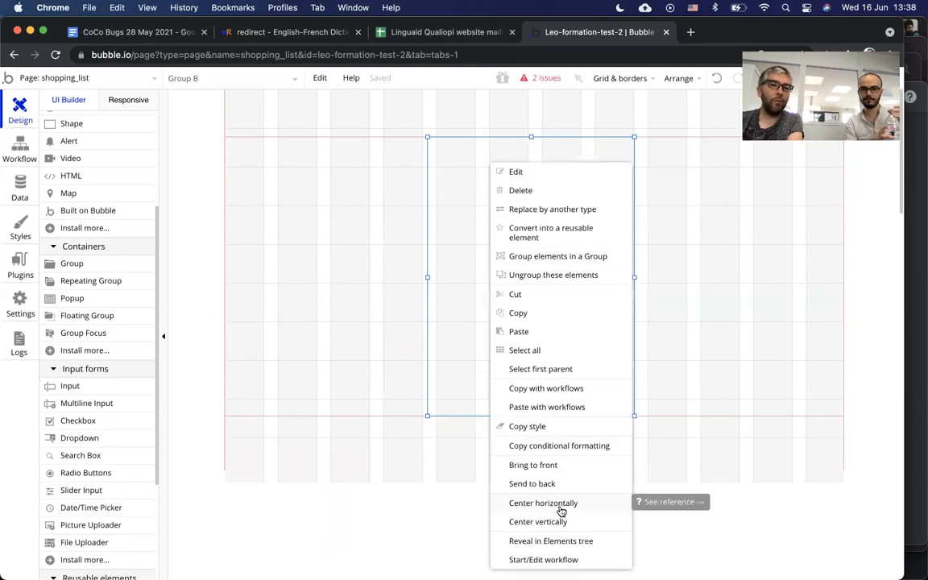
pyautogui.click(542, 503)
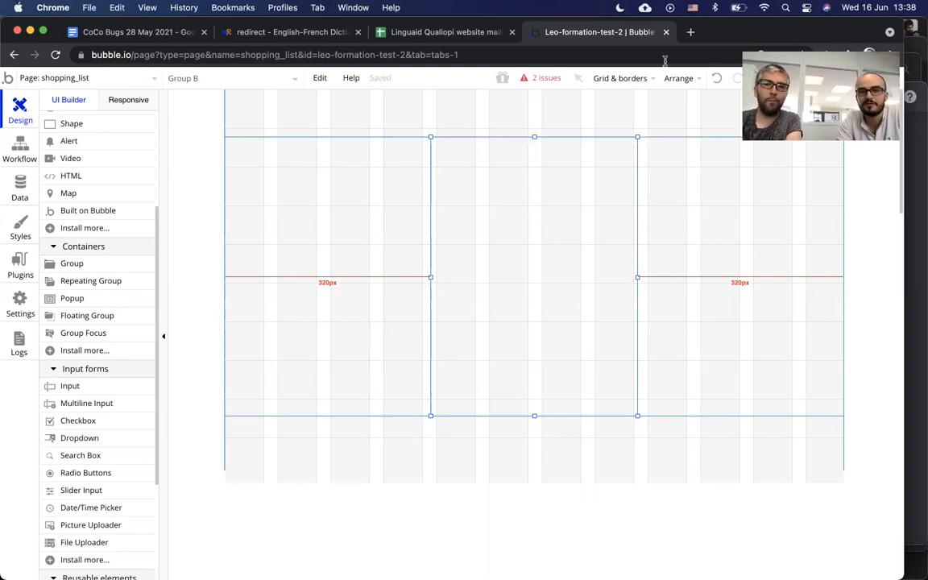
# Rename the full-width group "Group ligne 1"
pyautogui.doubleClick(559, 288)
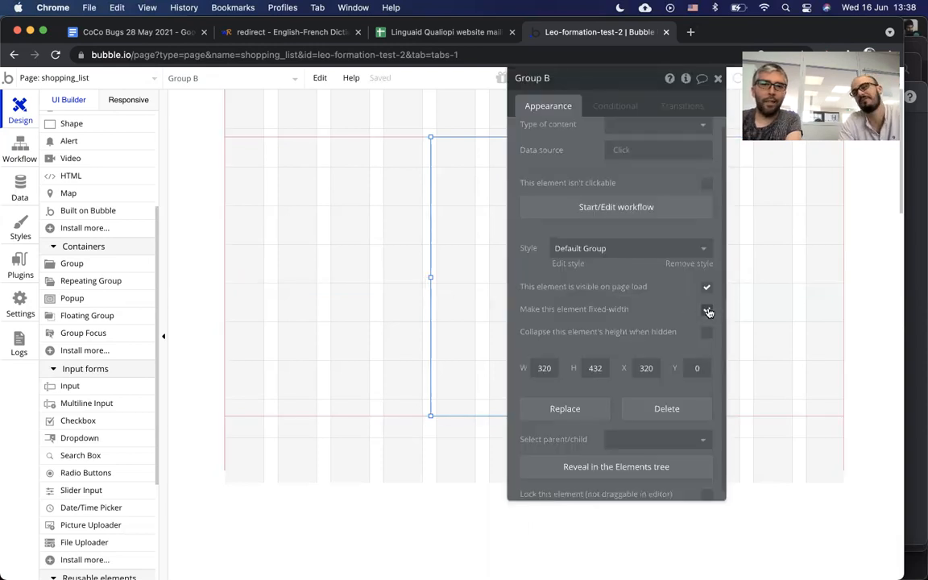
pyautogui.click(387, 279)
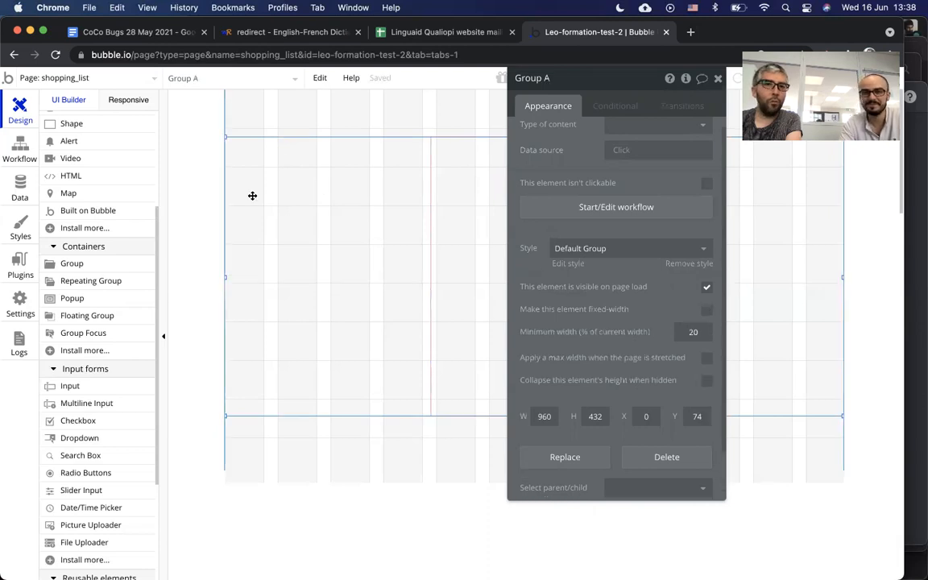
pyautogui.click(567, 78)
pyautogui.press('BackSpace')
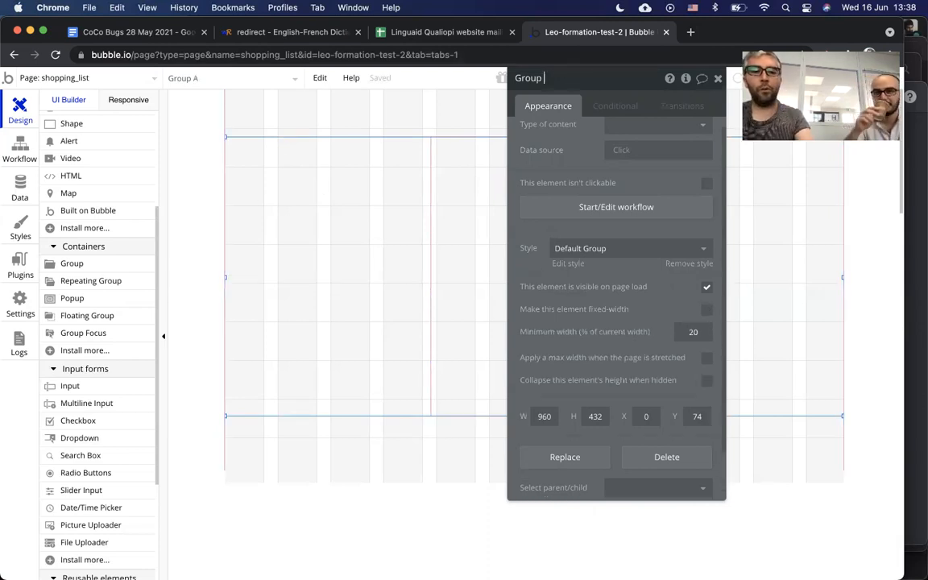
pyautogui.write('lign')
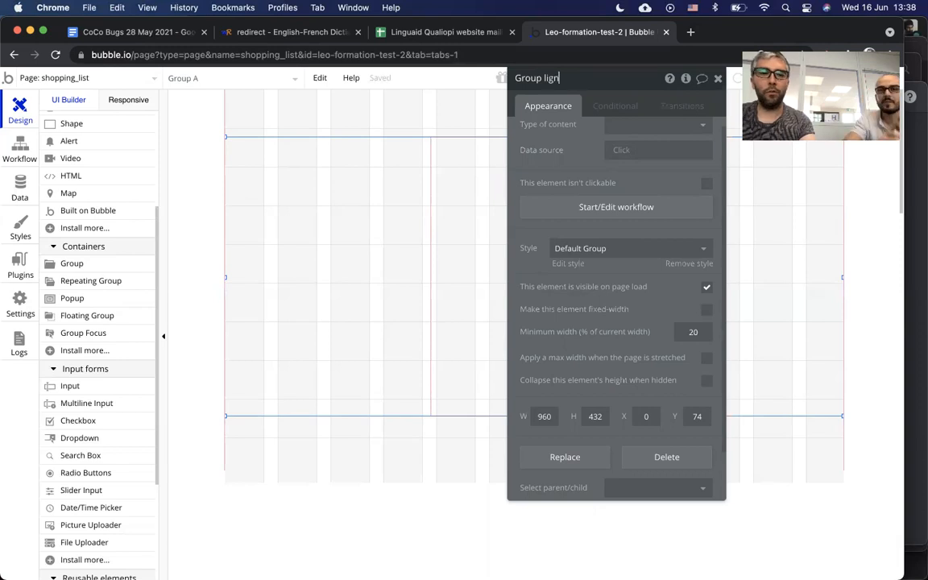
# Rename the inner group "Group container shopping list" and close its properties
pyautogui.click(466, 244)
pyautogui.click(592, 84)
pyautogui.write('container shop')
pyautogui.press('BackSpace')
pyautogui.press('BackSpace')
pyautogui.press('BackSpace')
pyautogui.write('shopping list')
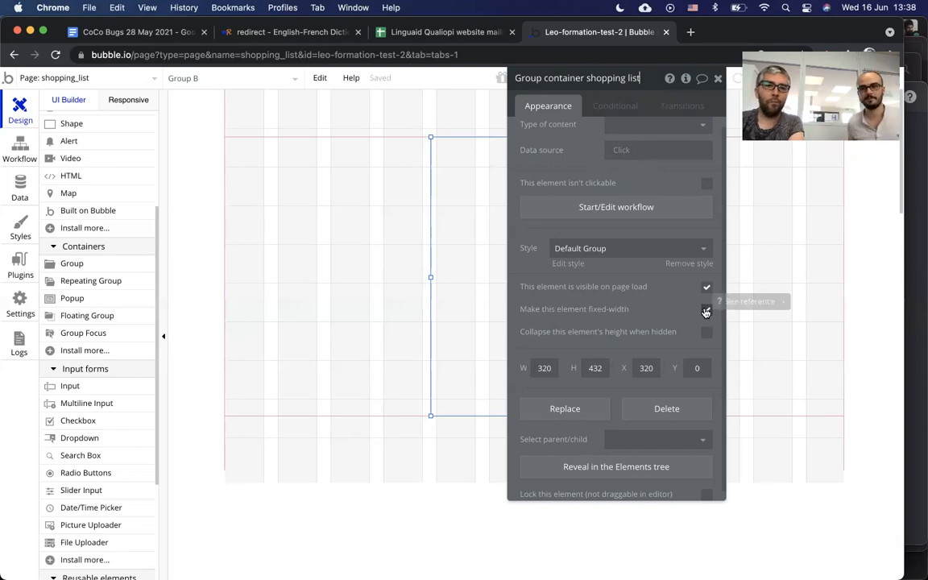
pyautogui.click(715, 83)
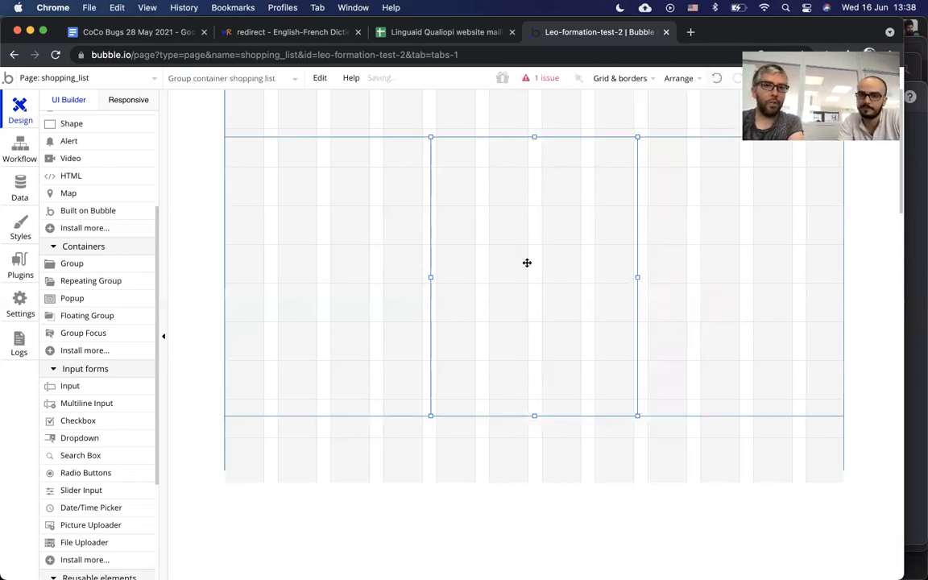
# Clear the style of "Group ligne 1" and give it a flat grey background color
pyautogui.doubleClick(526, 264)
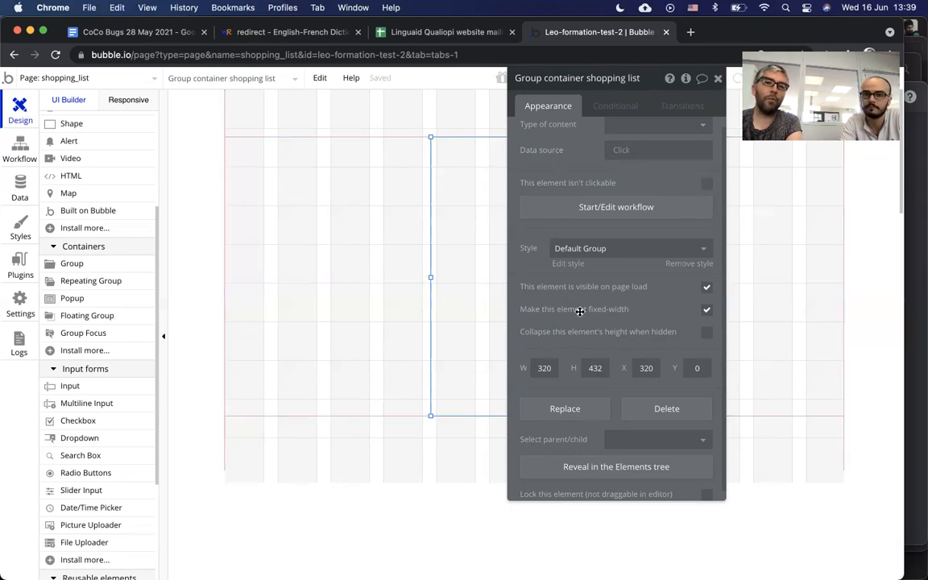
pyautogui.click(717, 79)
pyautogui.doubleClick(575, 216)
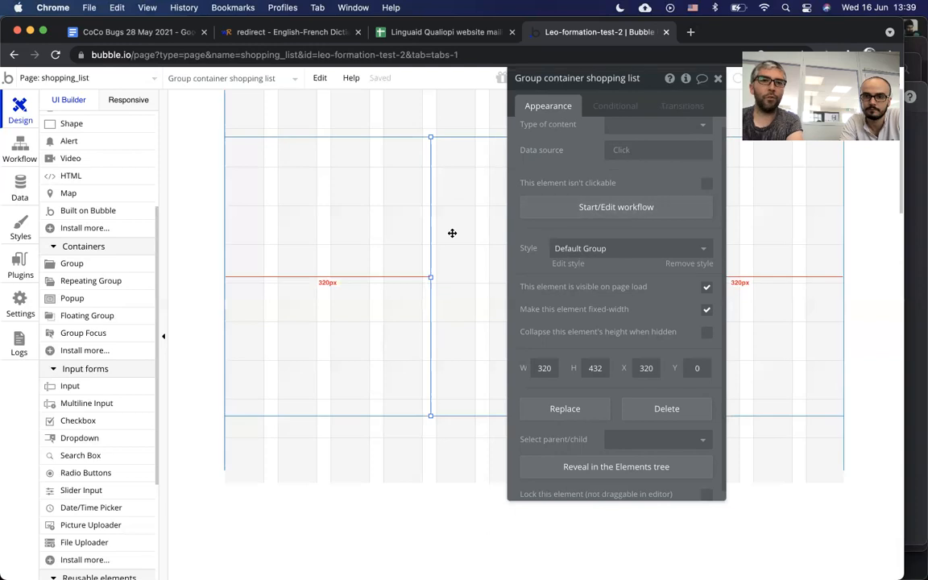
pyautogui.click(361, 223)
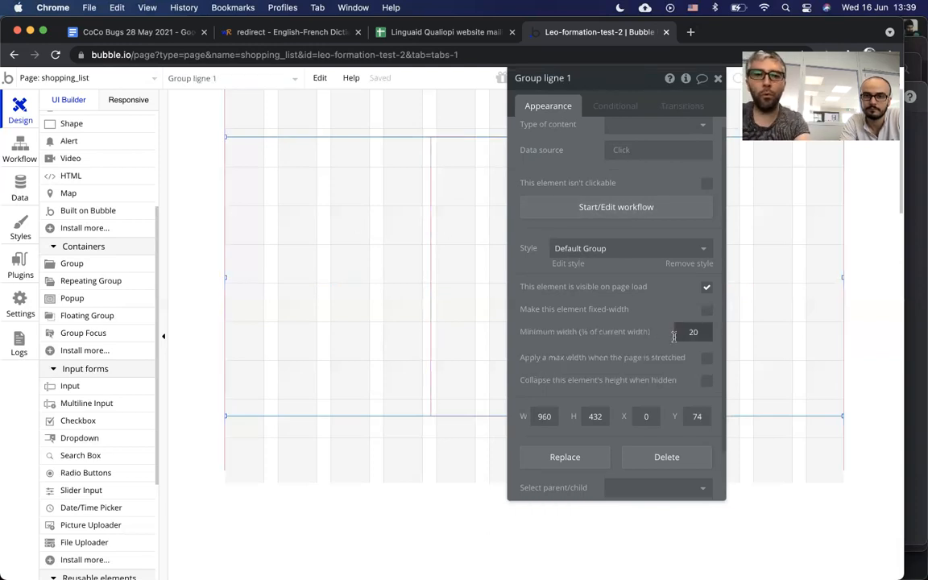
pyautogui.click(629, 250)
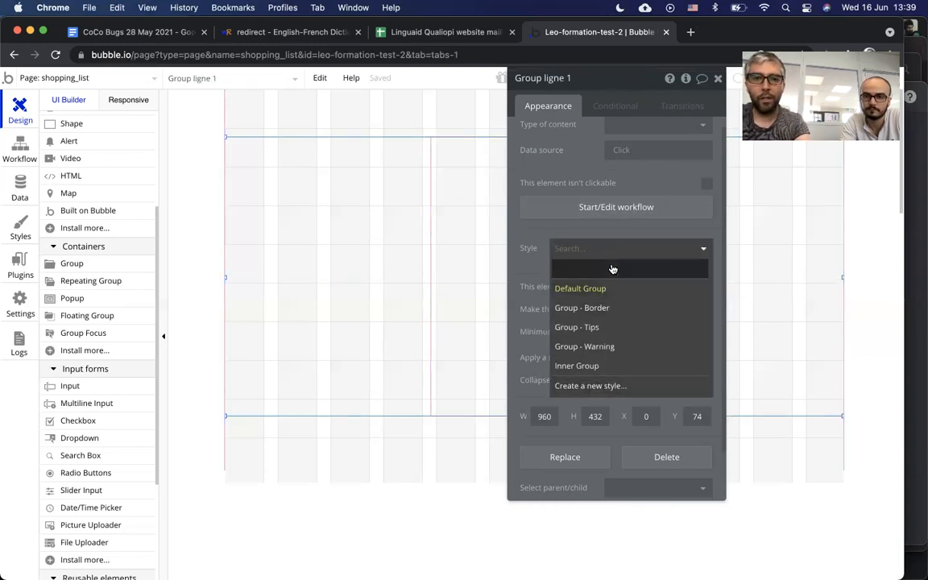
pyautogui.click(612, 269)
pyautogui.click(645, 288)
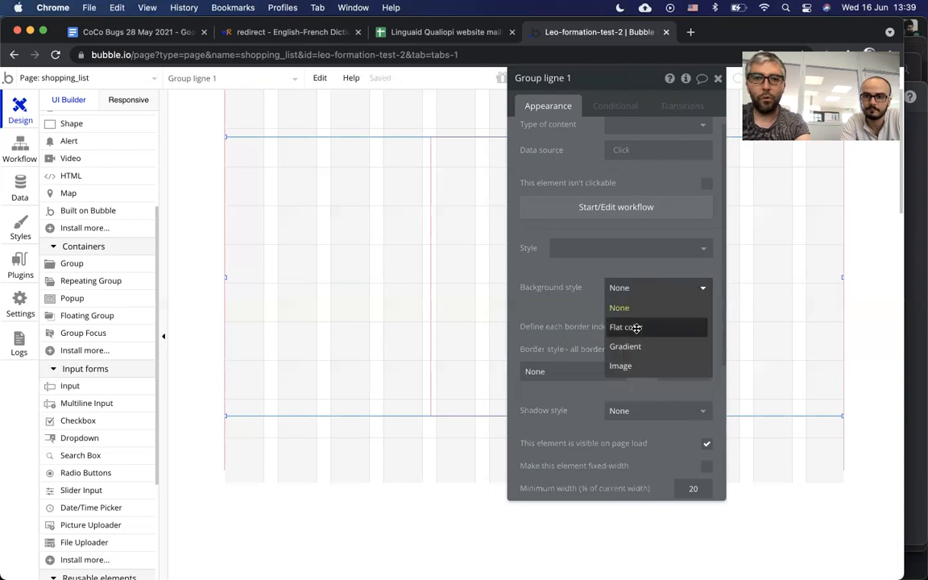
pyautogui.click(636, 327)
pyautogui.click(626, 312)
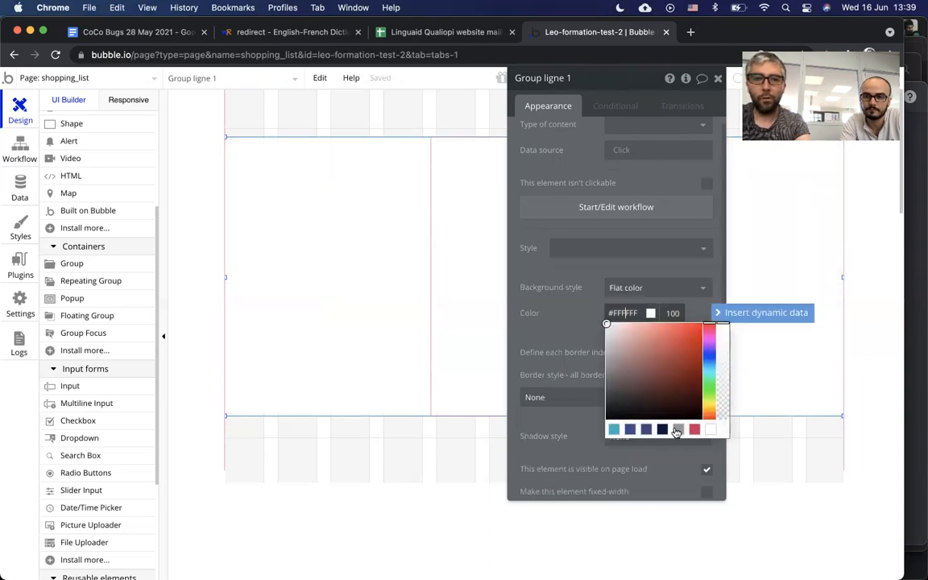
pyautogui.click(678, 428)
# Clear the style of "Group container shopping list", give it a flat red #D62755 background, and close its properties
pyautogui.click(442, 238)
pyautogui.click(617, 249)
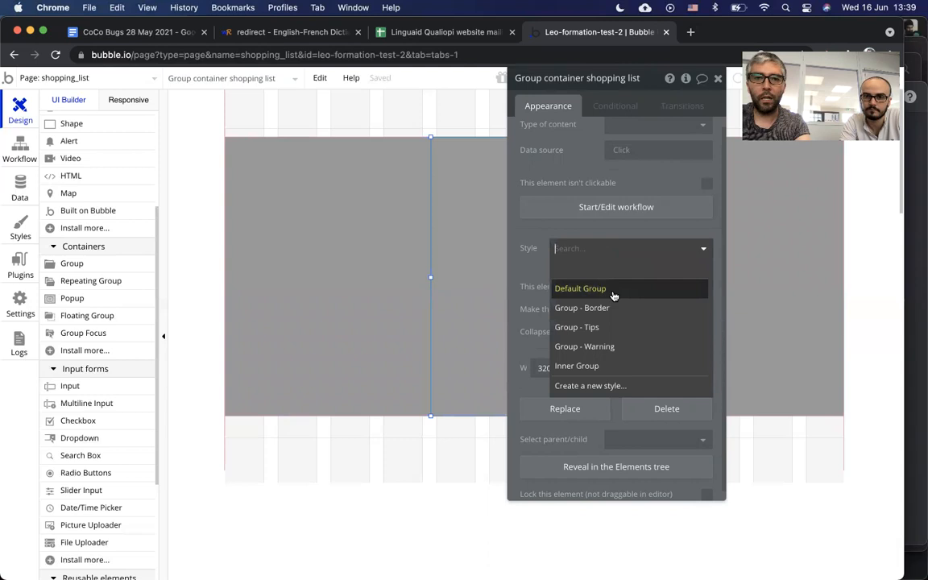
pyautogui.click(616, 266)
pyautogui.click(631, 290)
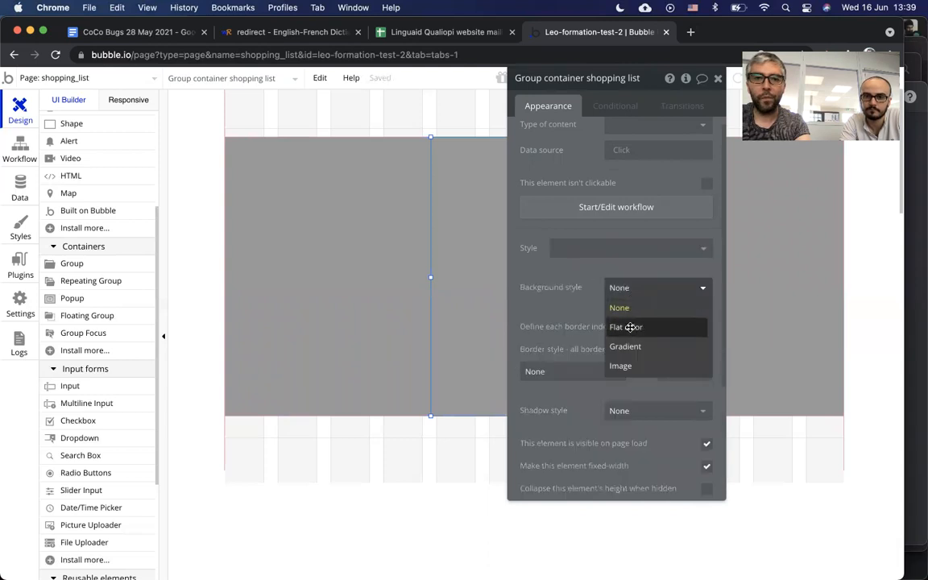
pyautogui.click(632, 325)
pyautogui.click(650, 314)
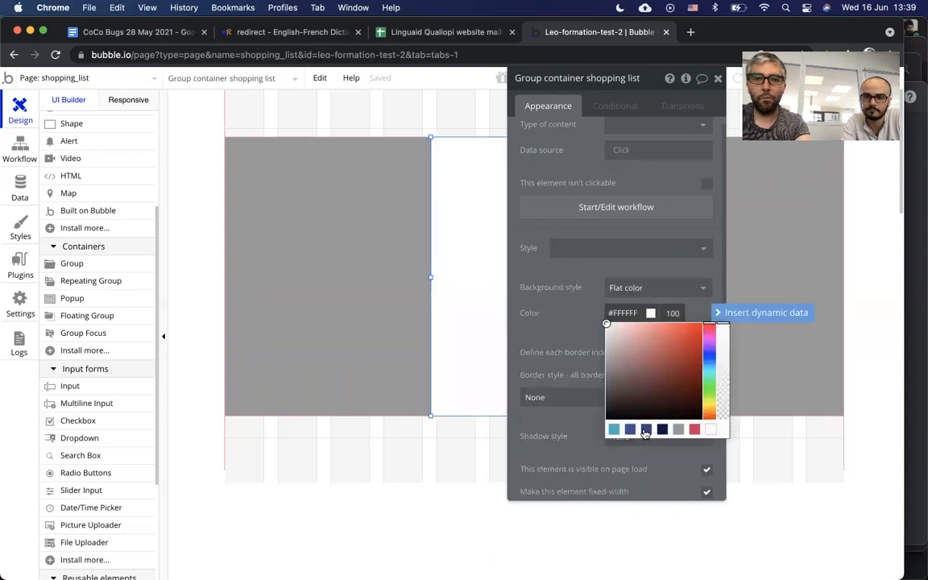
pyautogui.click(695, 429)
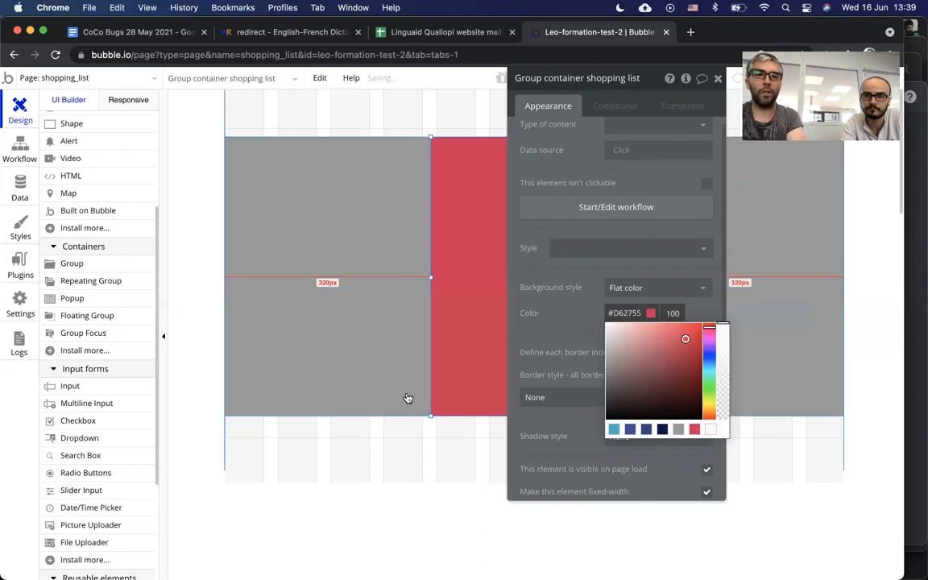
pyautogui.click(427, 457)
pyautogui.click(719, 77)
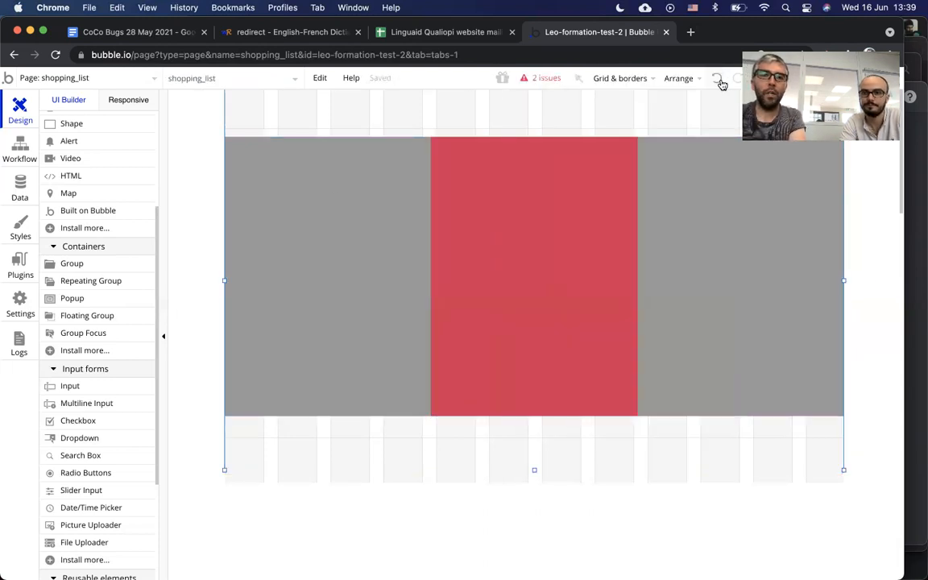
# Check the page's responsive behavior by restoring its original 960 px width and narrowing it to about 300 px
pyautogui.click(580, 269)
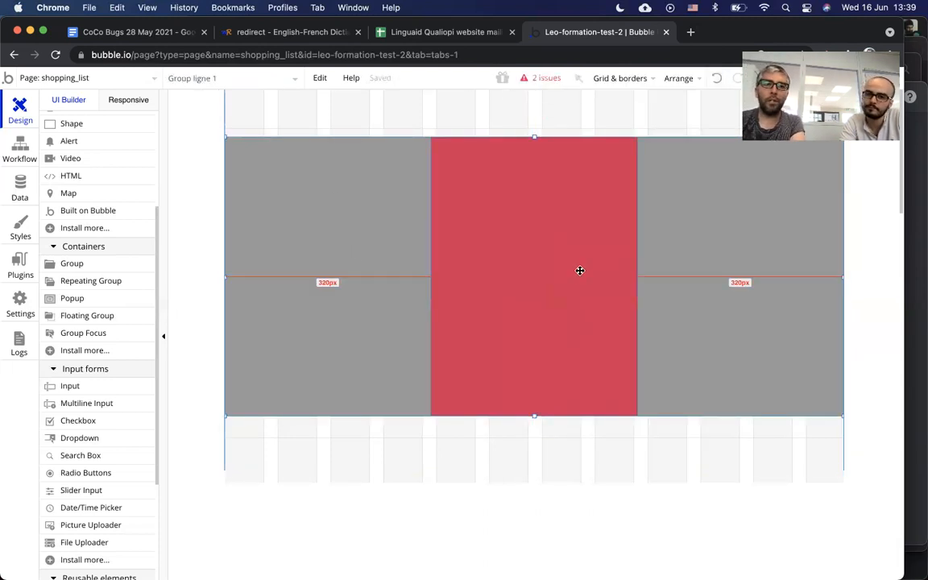
pyautogui.click(373, 265)
pyautogui.click(602, 263)
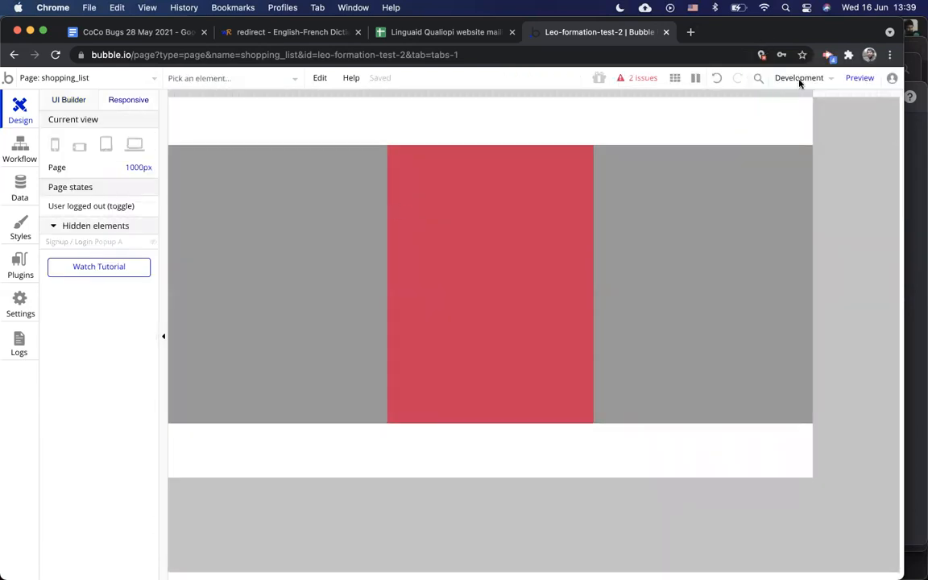
pyautogui.moveTo(811, 95); pyautogui.dragTo(803, 92)
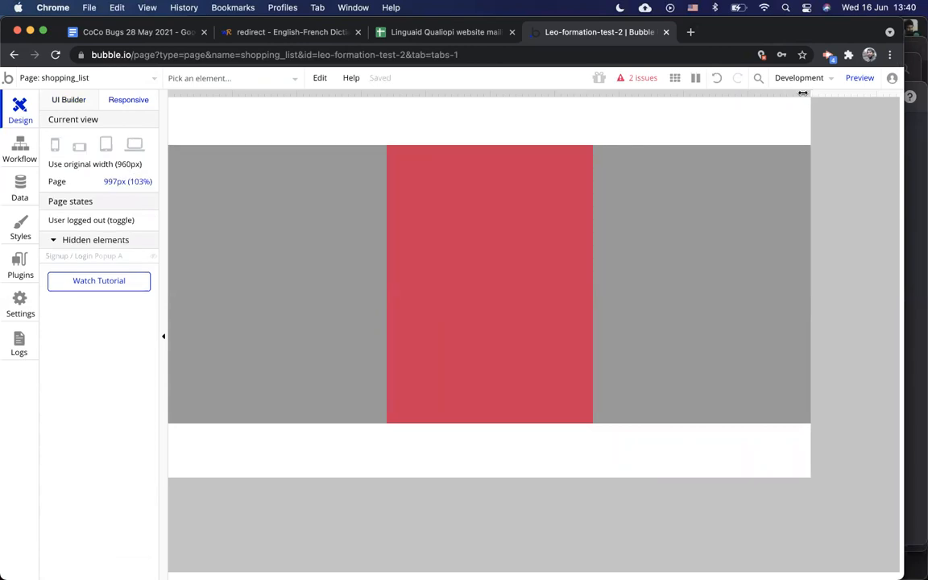
pyautogui.click(81, 163)
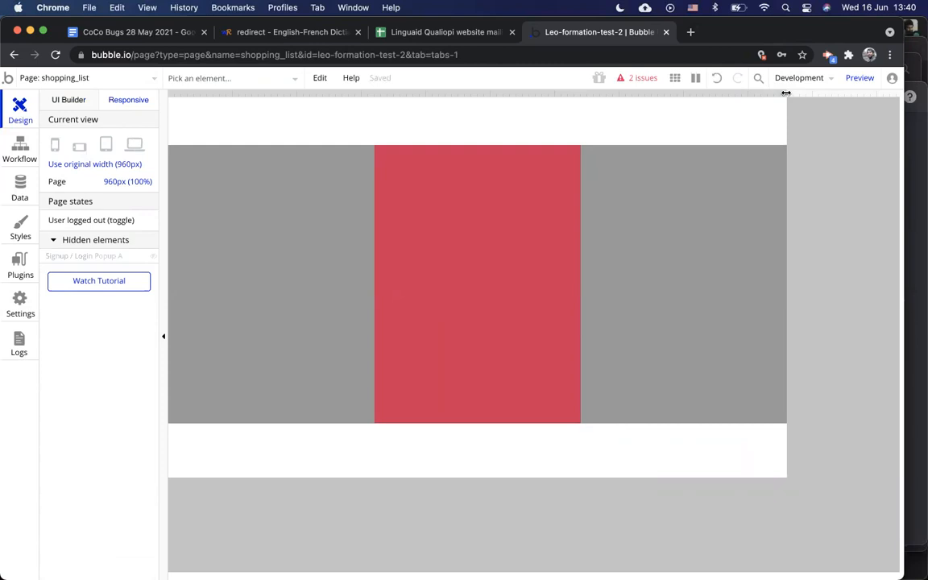
pyautogui.moveTo(784, 93); pyautogui.dragTo(352, 142)
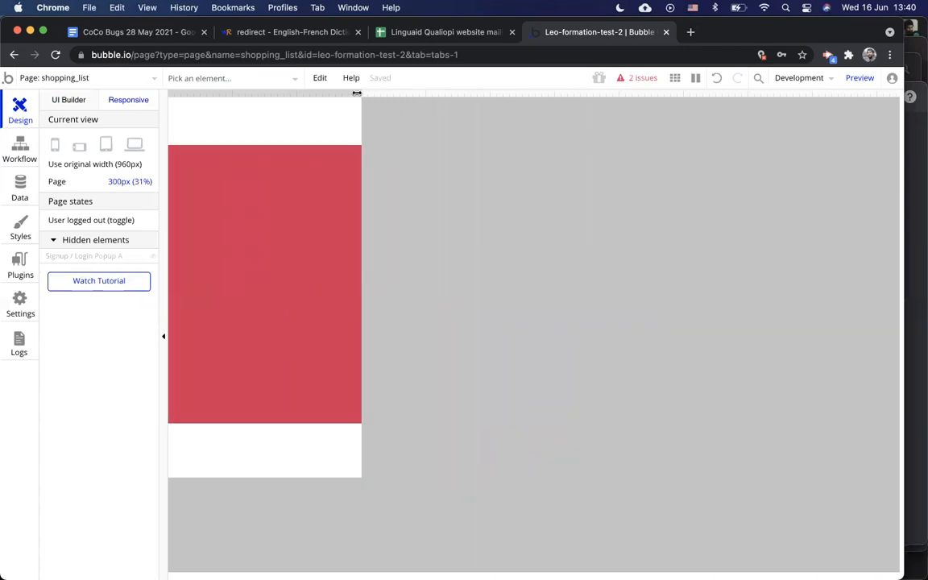
# Turn off fixed width for the red inner group and return the responsive view to the original 960 px width
pyautogui.click(293, 121)
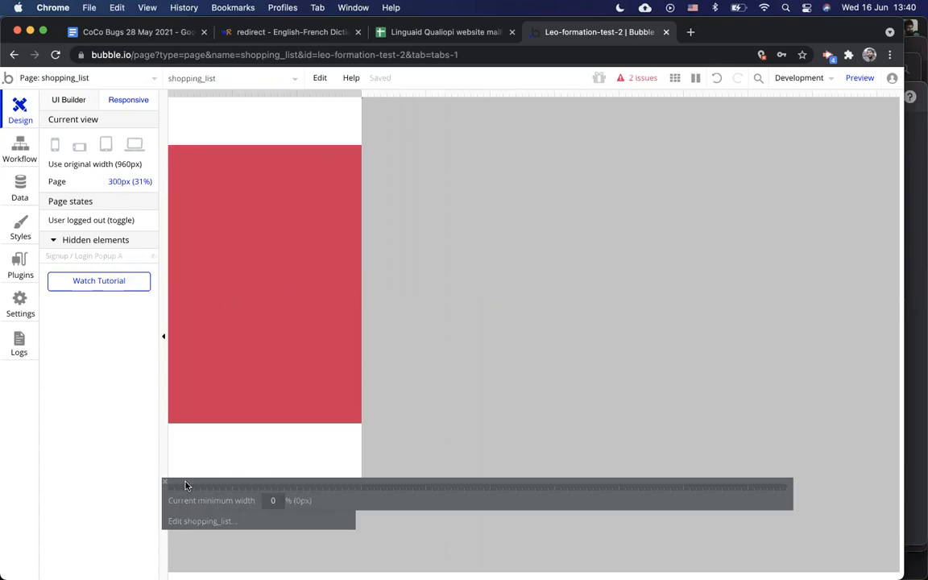
pyautogui.click(342, 204)
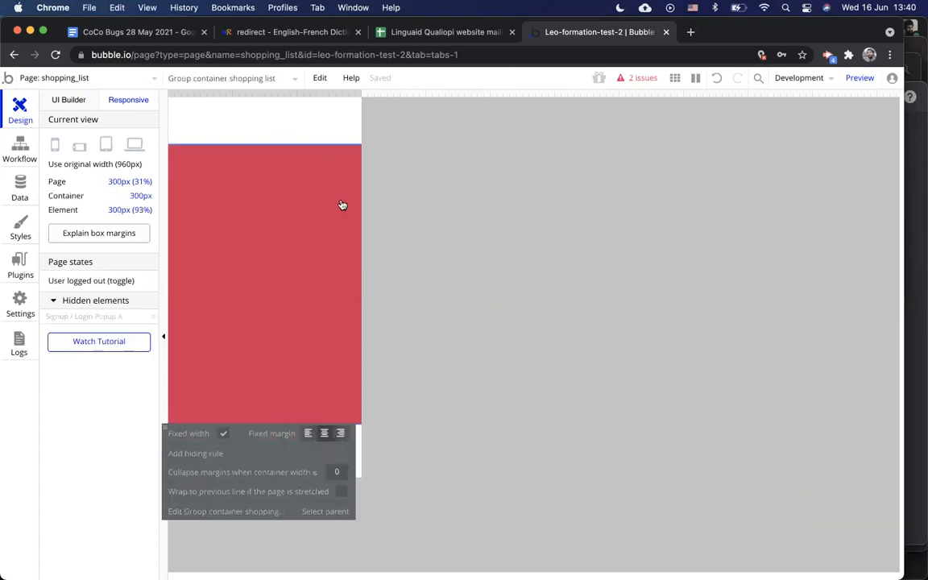
pyautogui.click(224, 435)
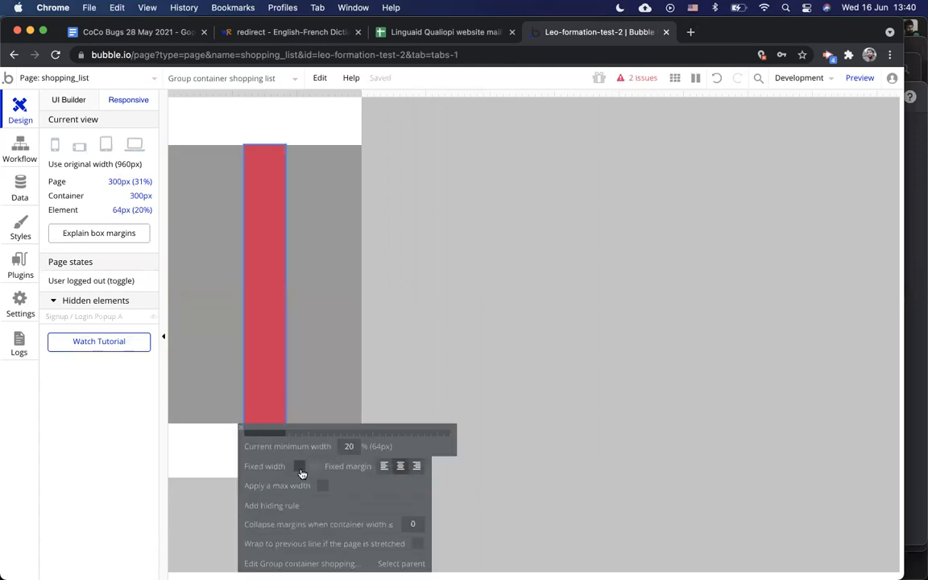
pyautogui.click(299, 467)
pyautogui.click(224, 434)
pyautogui.moveTo(360, 92); pyautogui.dragTo(375, 92)
pyautogui.click(109, 165)
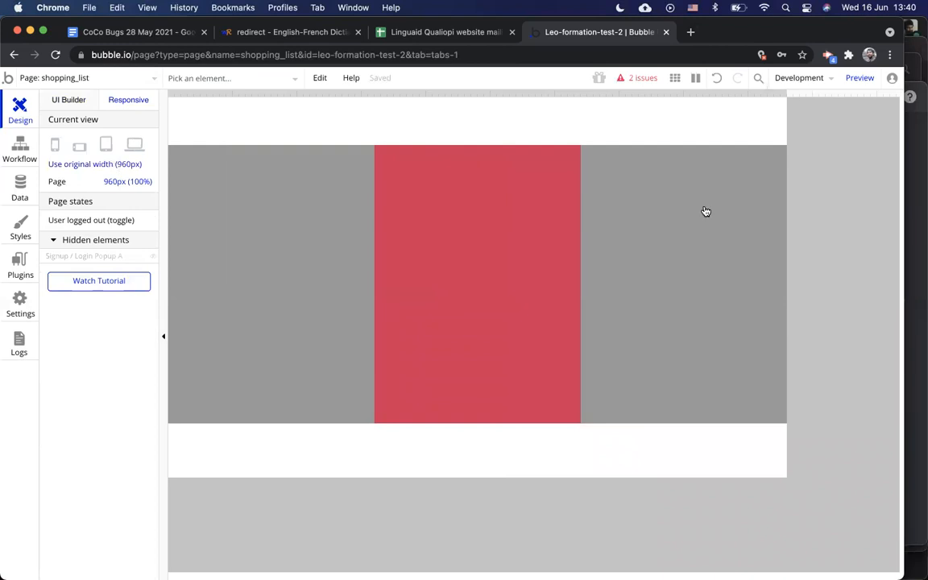
# Set the red group's minimum width to 50% and test it by narrowing and stretching the page
pyautogui.click(483, 224)
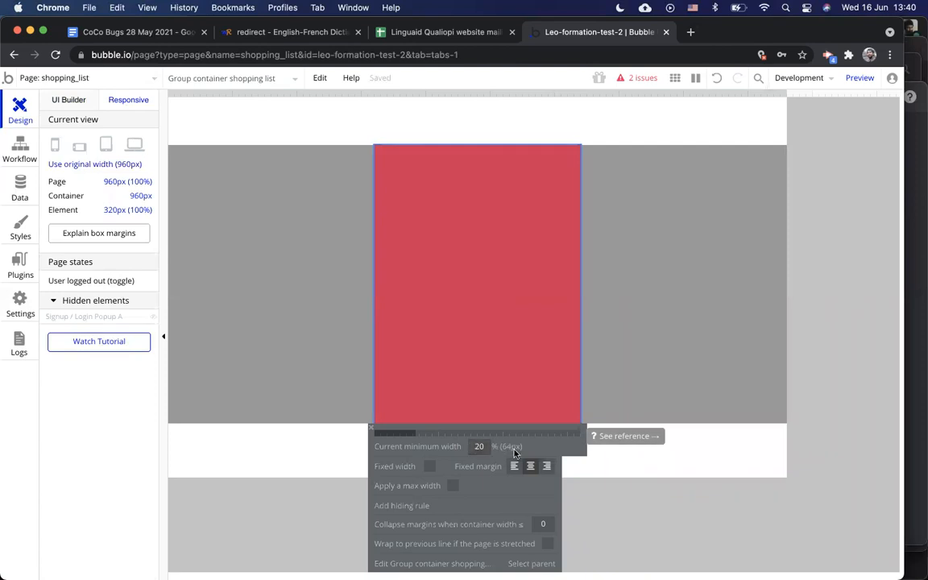
pyautogui.click(478, 447)
pyautogui.doubleClick(483, 446)
pyautogui.click(787, 94)
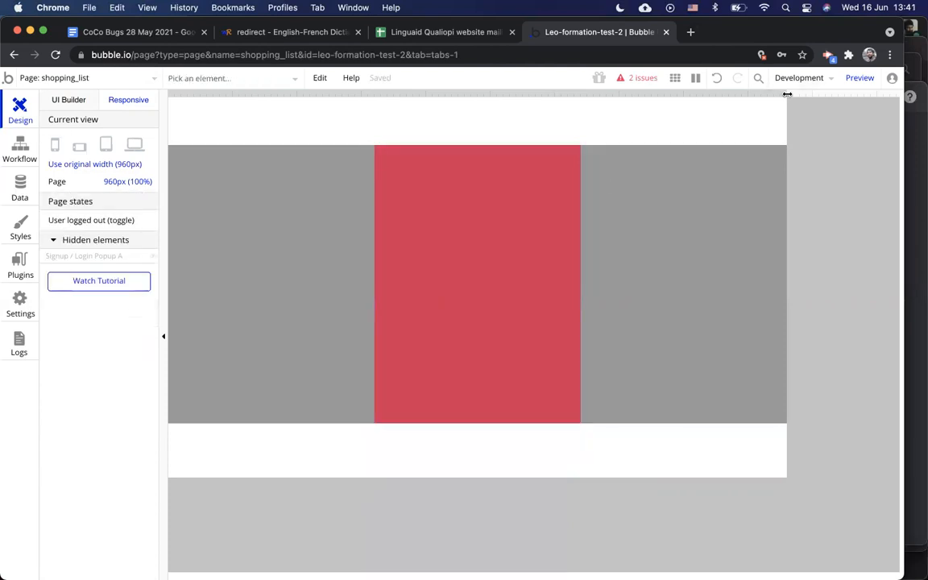
pyautogui.moveTo(773, 94); pyautogui.dragTo(352, 172)
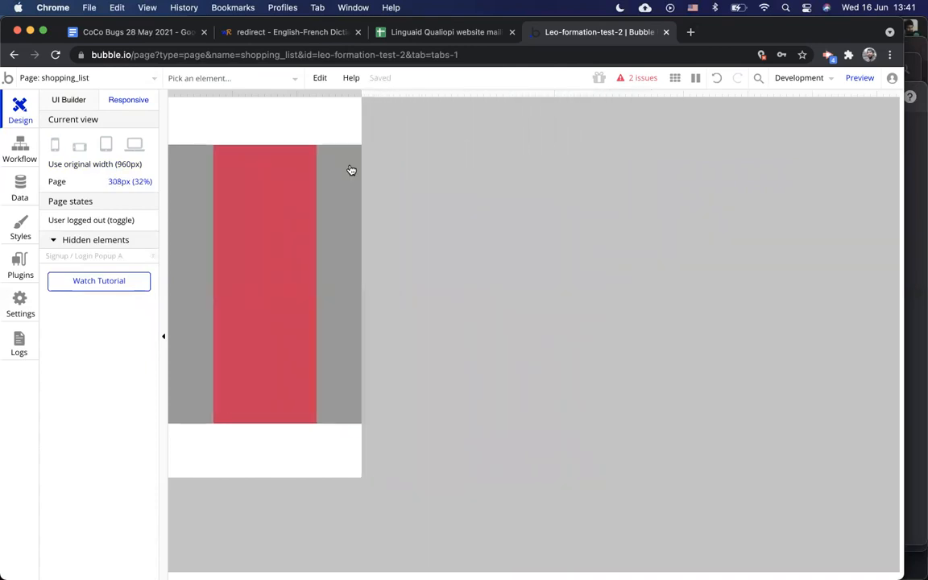
pyautogui.moveTo(288, 179); pyautogui.dragTo(926, 103)
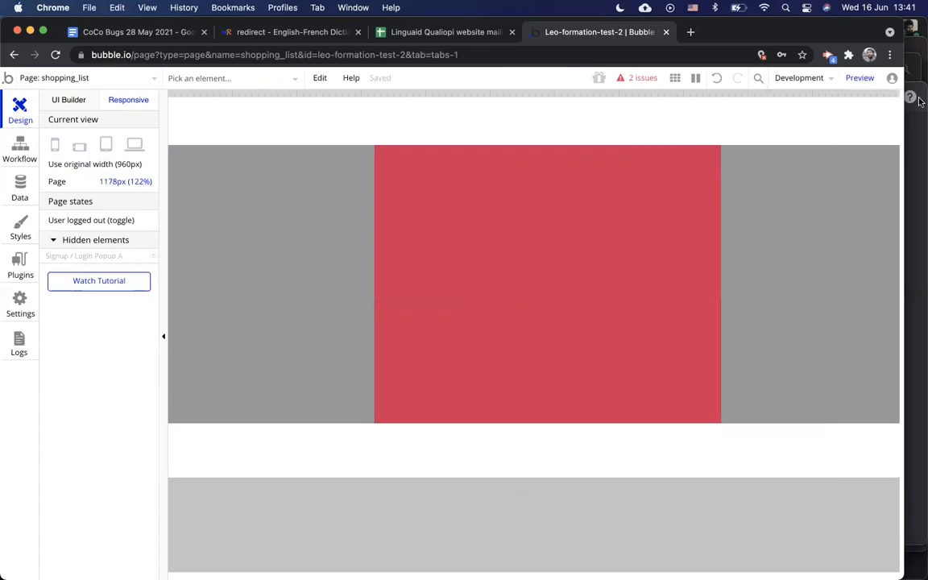
# Try fixed width on the red group while resizing the page, and turn the option back off
pyautogui.click(515, 249)
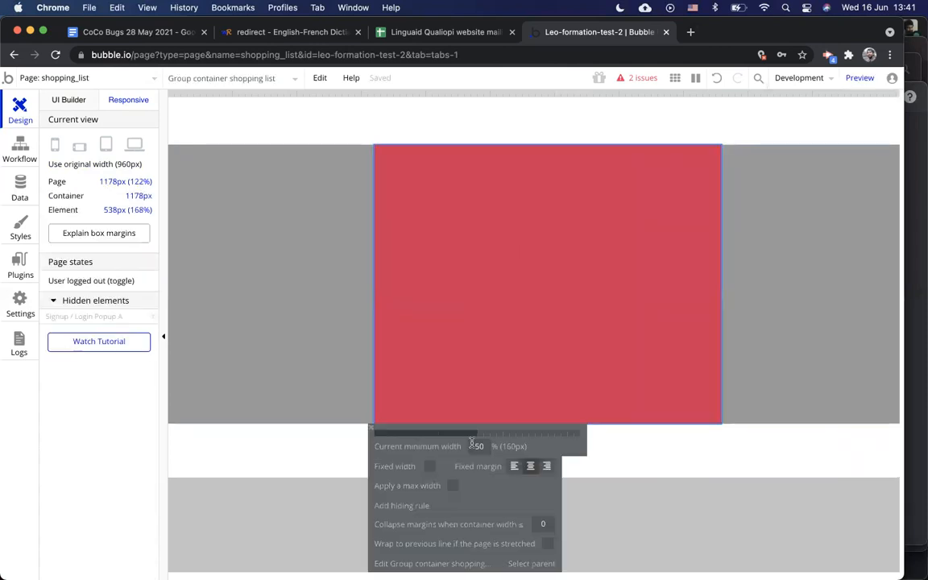
pyautogui.click(433, 466)
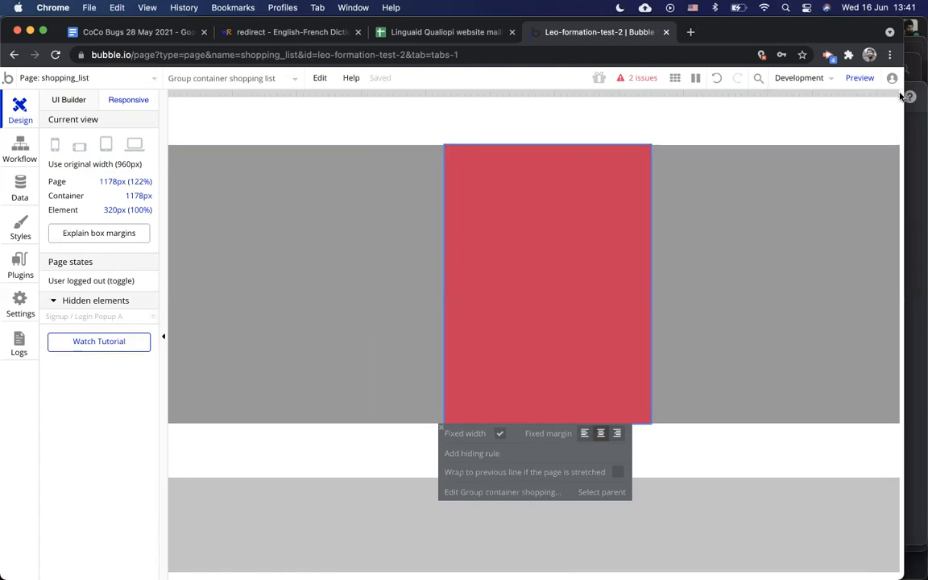
pyautogui.moveTo(896, 94); pyautogui.dragTo(559, 158)
pyautogui.moveTo(703, 153); pyautogui.dragTo(899, 161)
pyautogui.click(535, 262)
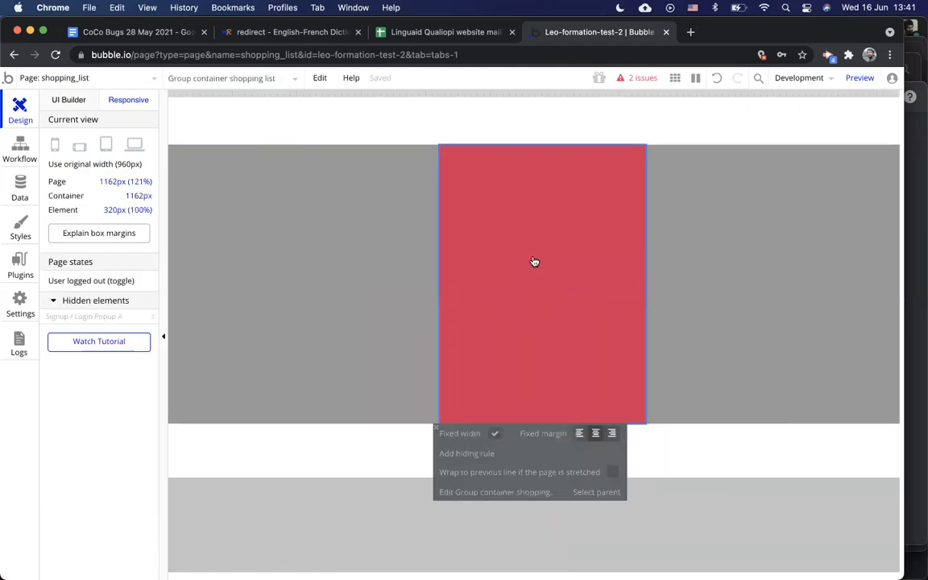
pyautogui.click(494, 436)
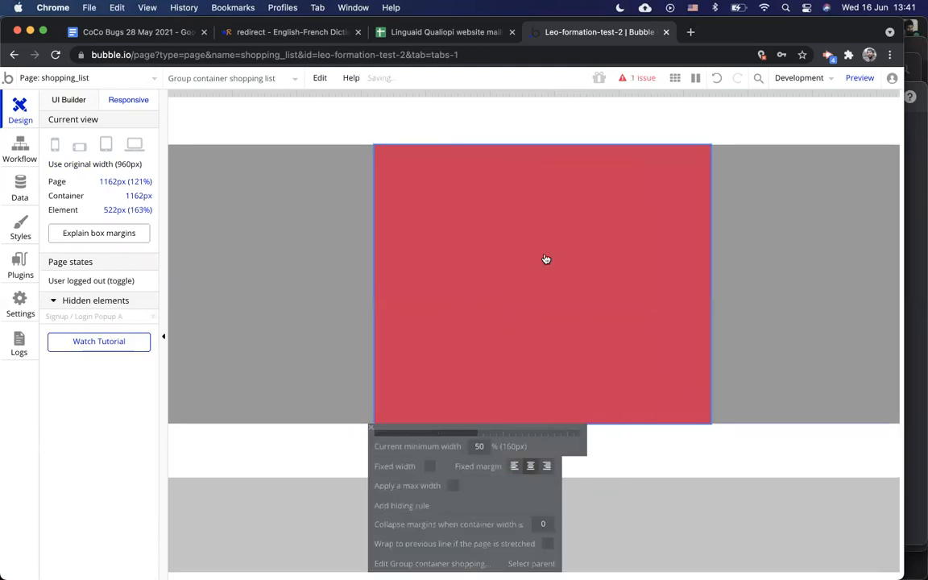
# Compare the non-fixed red group at a page width of about 300 px and about 1178 px, and inspect its responsive settings
pyautogui.moveTo(896, 91); pyautogui.dragTo(308, 205)
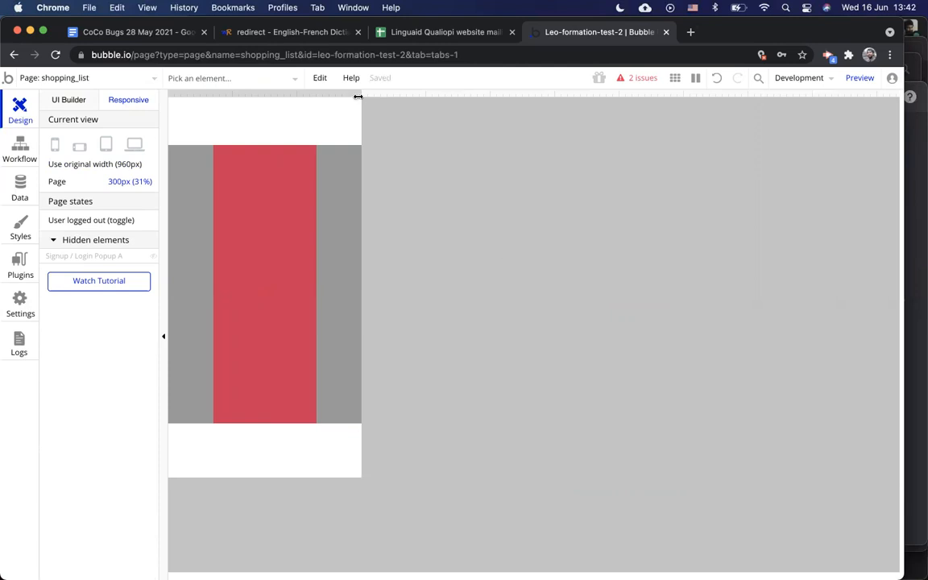
pyautogui.moveTo(666, 118); pyautogui.dragTo(898, 137)
pyautogui.click(612, 210)
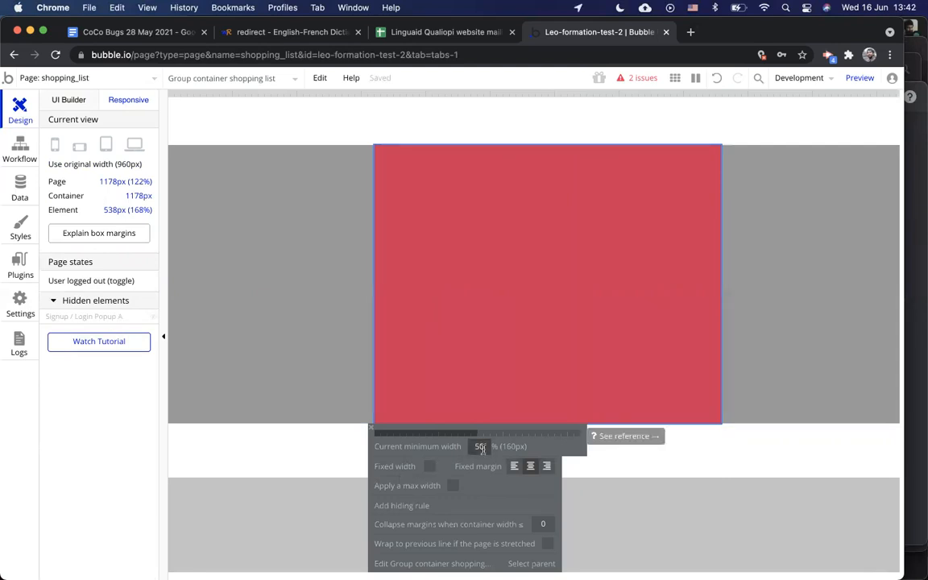
# Apply a maximum width of 200% to the red group for when the page is stretched, and close its properties
pyautogui.click(70, 100)
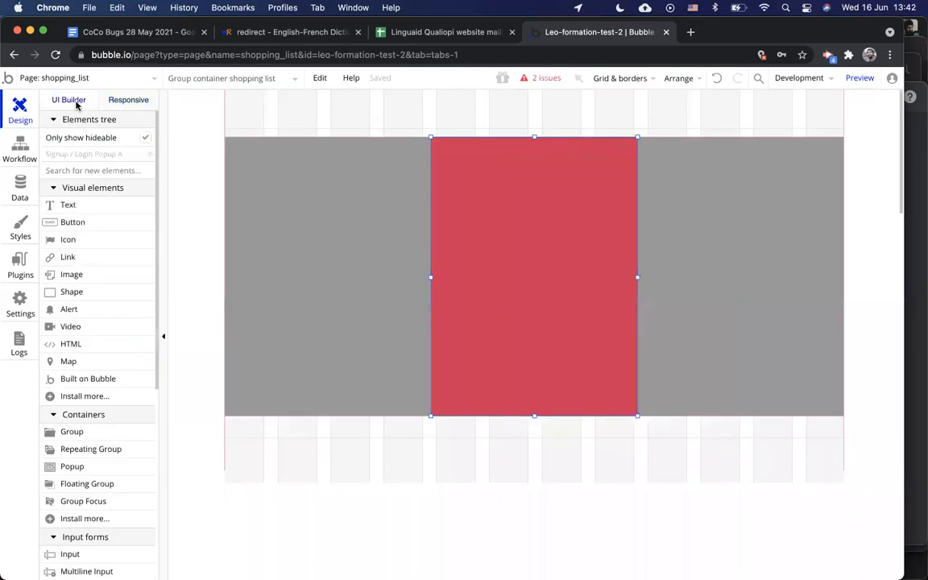
pyautogui.doubleClick(530, 216)
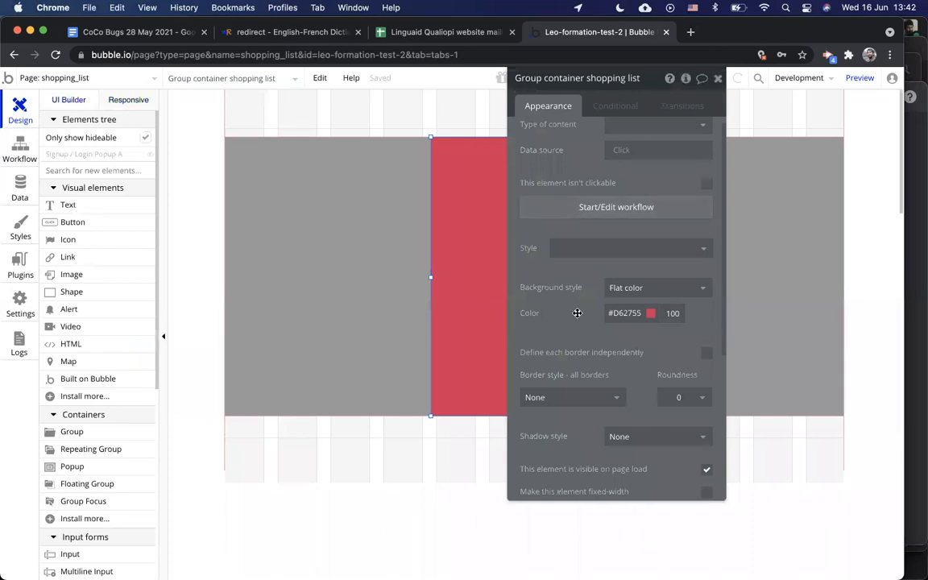
pyautogui.scroll(-5, 642, 367)
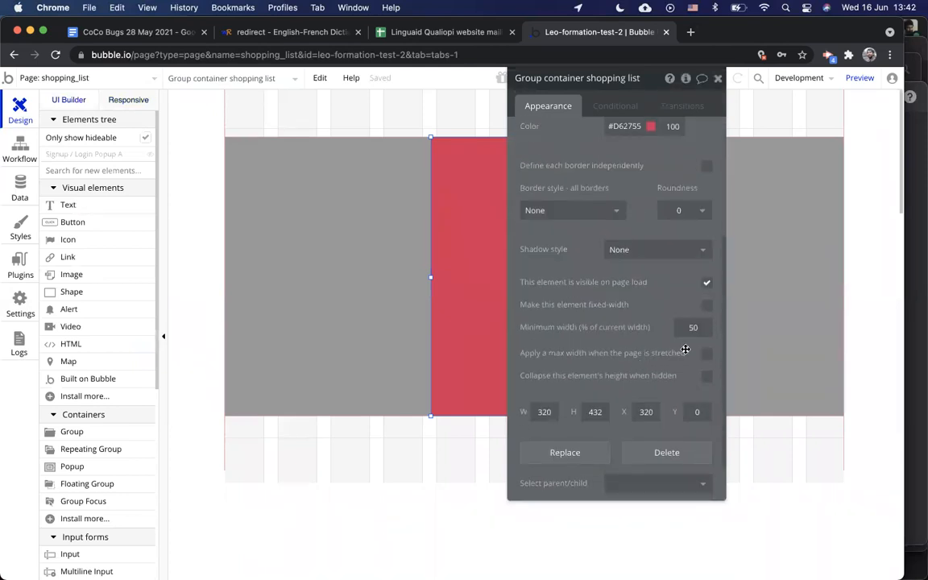
pyautogui.click(705, 355)
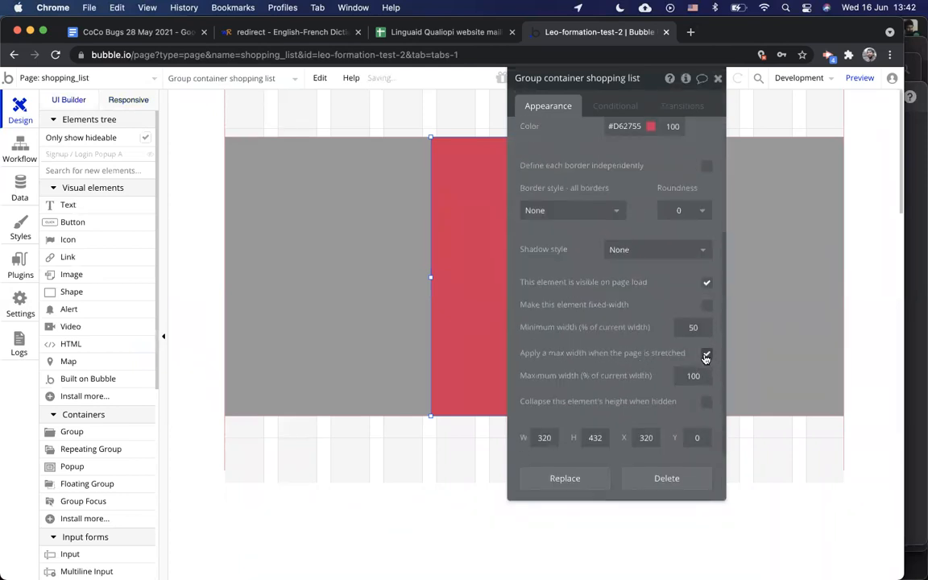
pyautogui.doubleClick(695, 375)
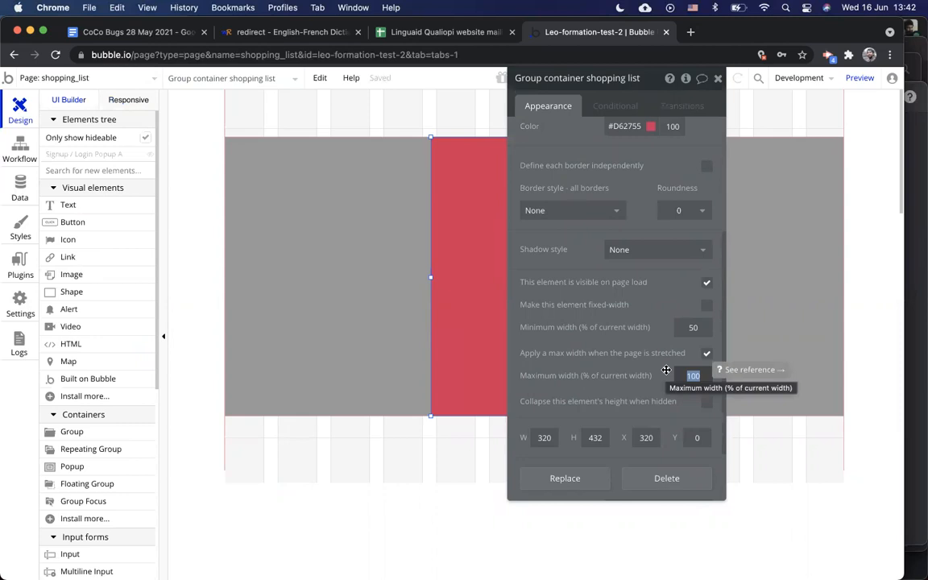
pyautogui.write('1')
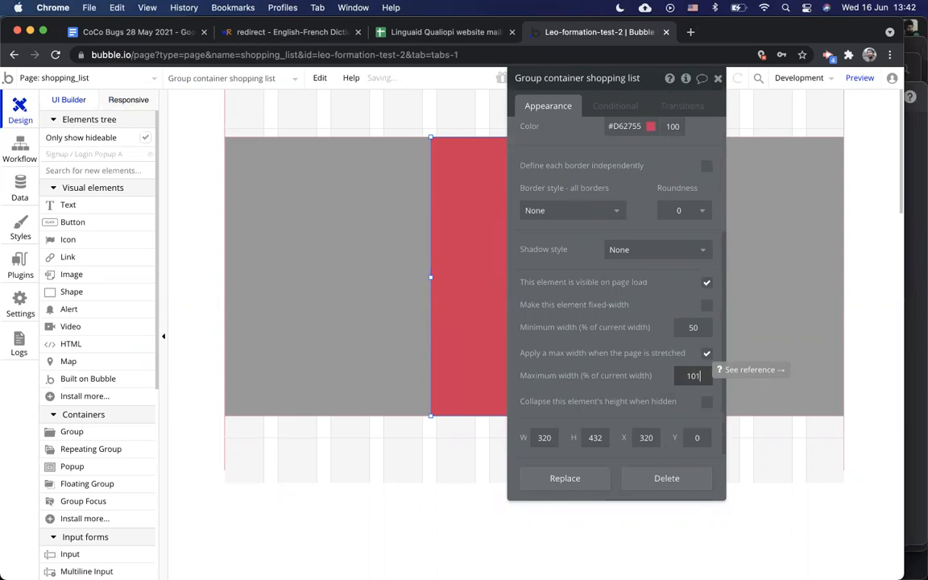
pyautogui.press('Left')
pyautogui.press('BackSpace')
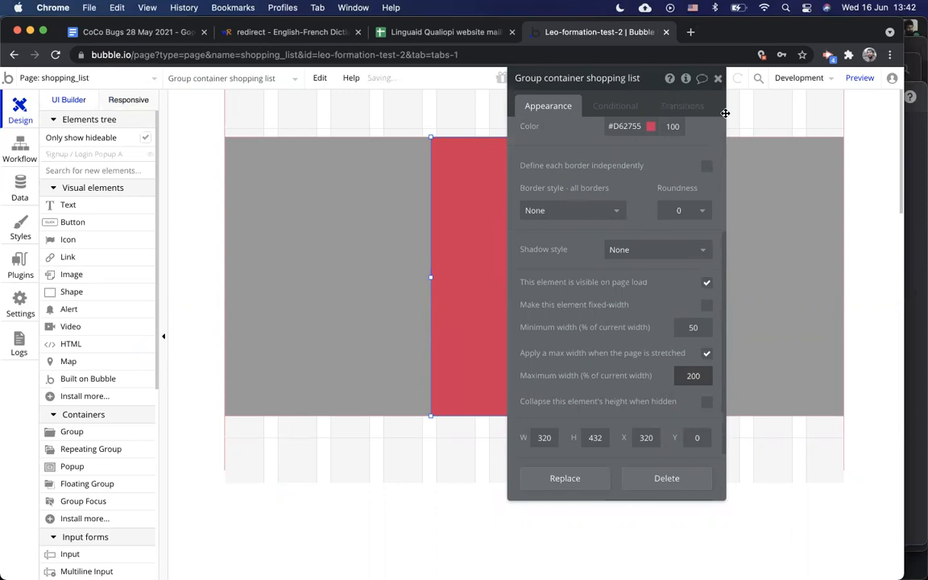
pyautogui.click(718, 79)
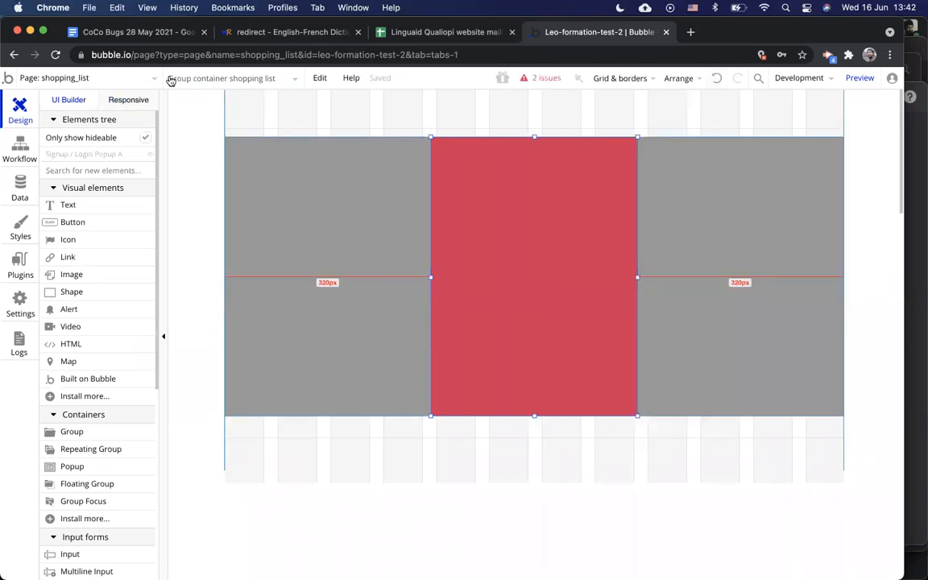
# Test the red group in the responsive view at the 1200 px laptop width and stretched to about 1364 px, temporarily hiding the side panel
pyautogui.click(128, 100)
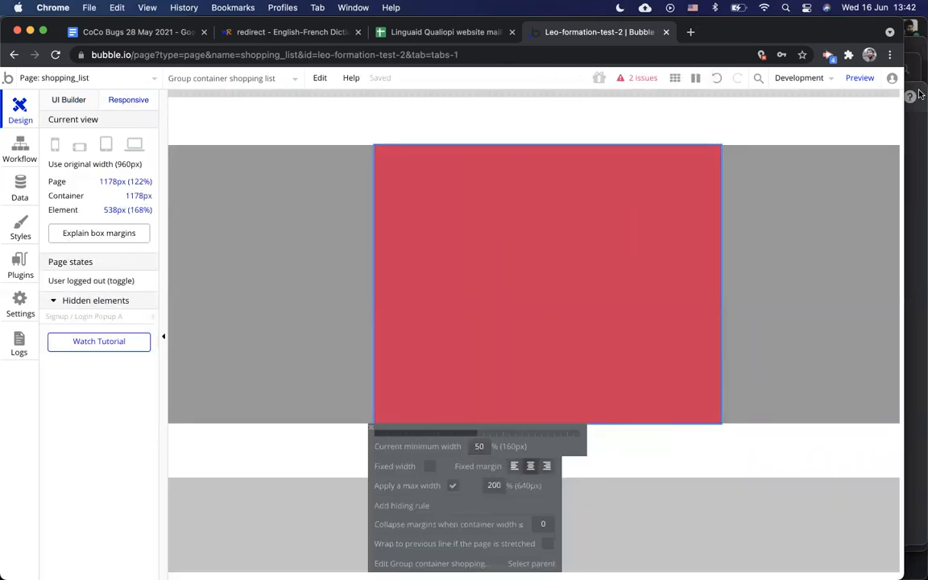
pyautogui.moveTo(919, 93); pyautogui.dragTo(919, 93)
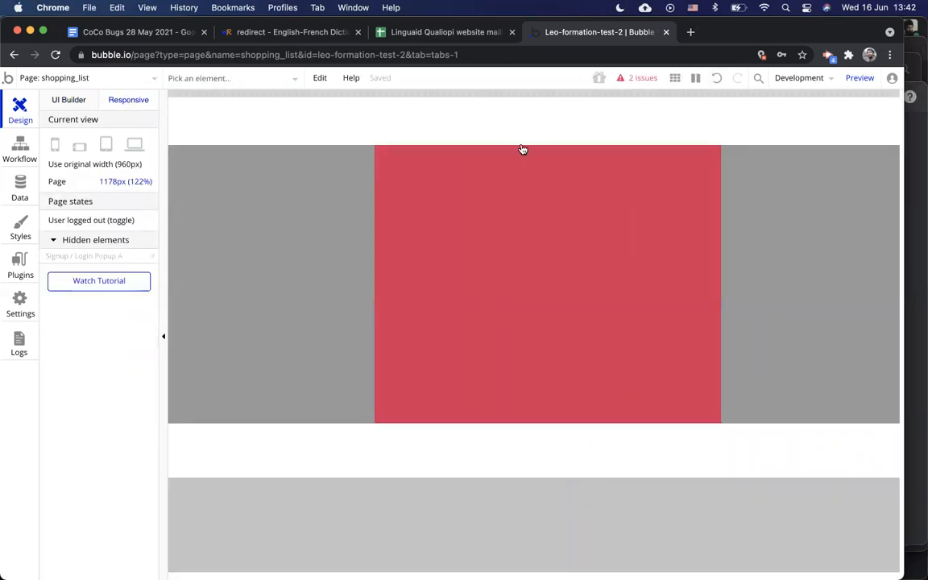
pyautogui.click(135, 149)
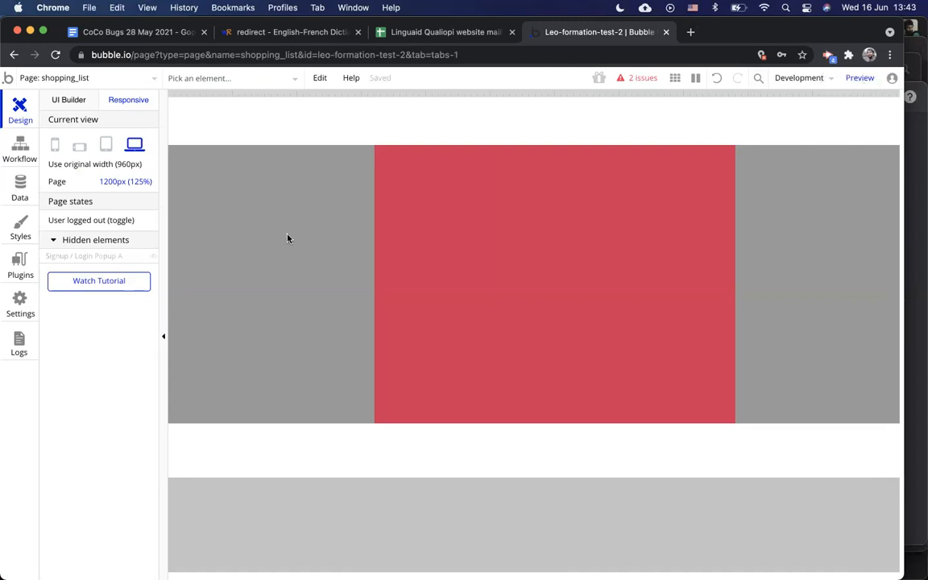
pyautogui.click(164, 339)
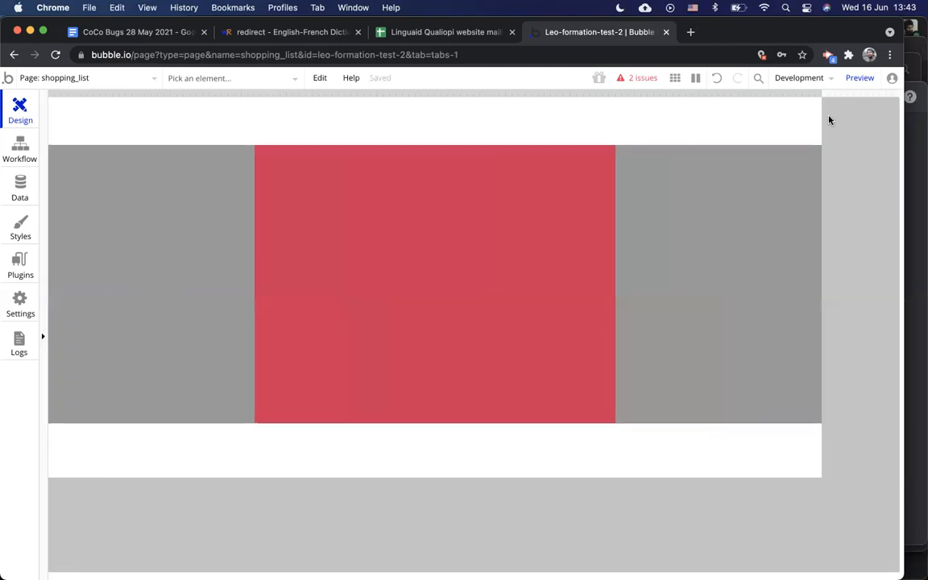
pyautogui.moveTo(823, 92); pyautogui.dragTo(899, 92)
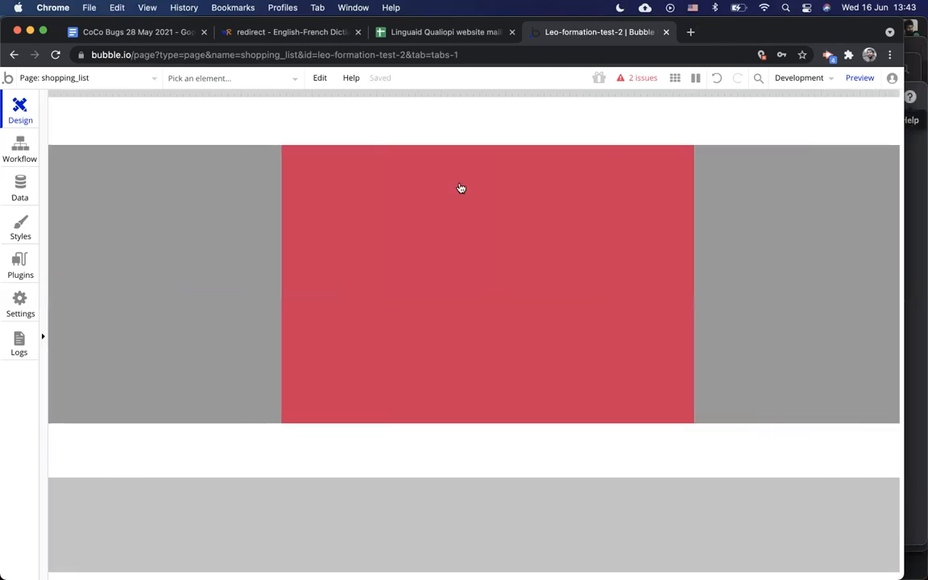
pyautogui.click(41, 147)
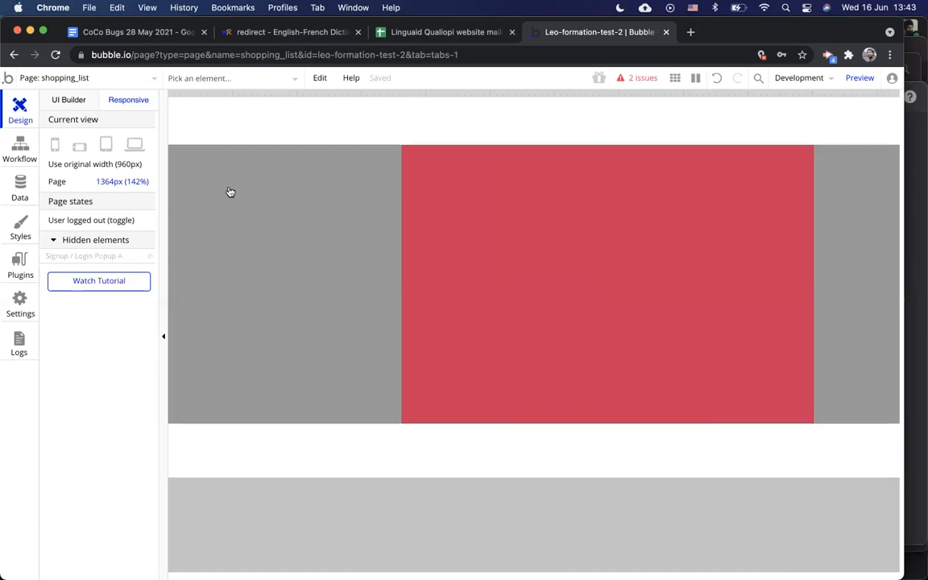
# Preview the page at the laptop, tablet, landscape phone and portrait phone widths, and resize it to 300 px and about 353 px
pyautogui.click(133, 145)
pyautogui.click(104, 146)
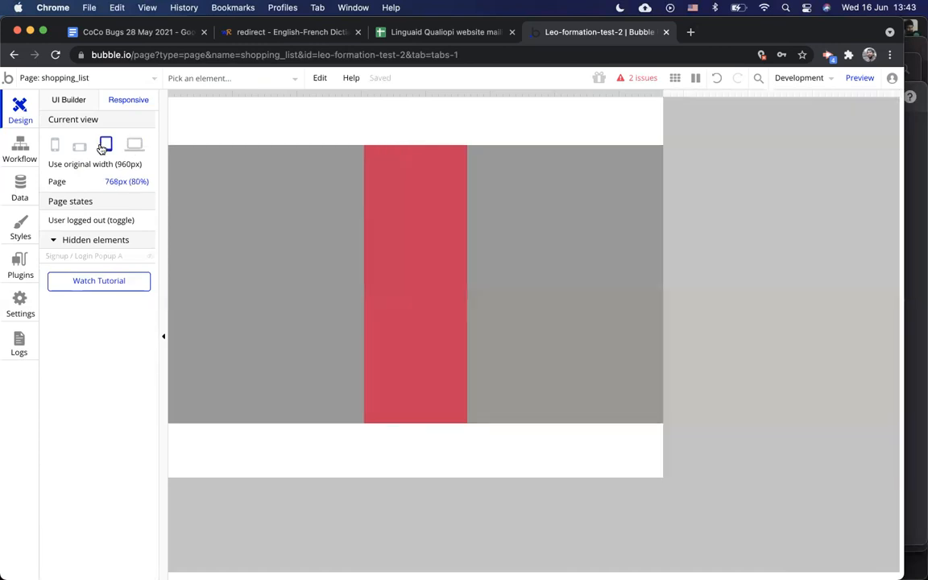
pyautogui.click(78, 147)
pyautogui.click(55, 146)
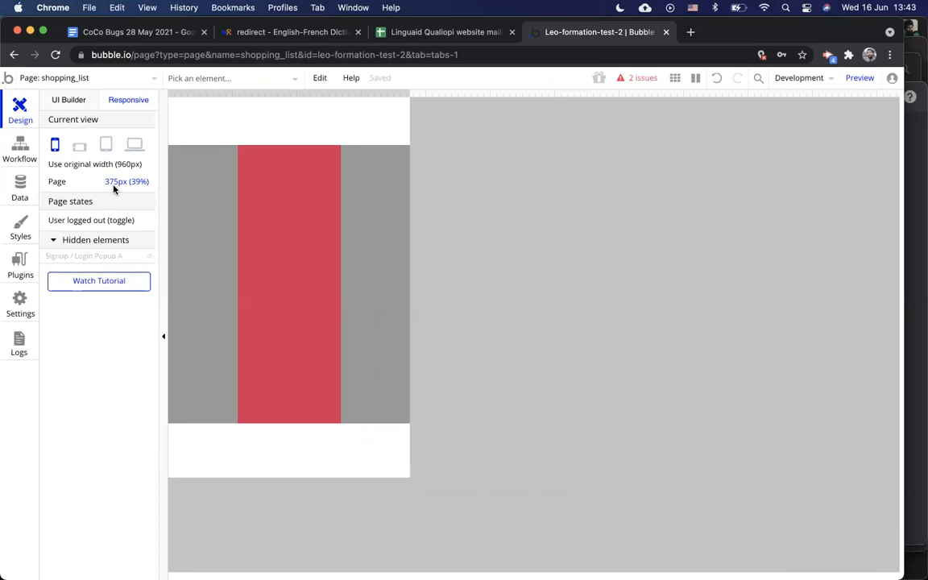
pyautogui.moveTo(411, 92); pyautogui.dragTo(450, 91)
pyautogui.moveTo(509, 91); pyautogui.dragTo(325, 143)
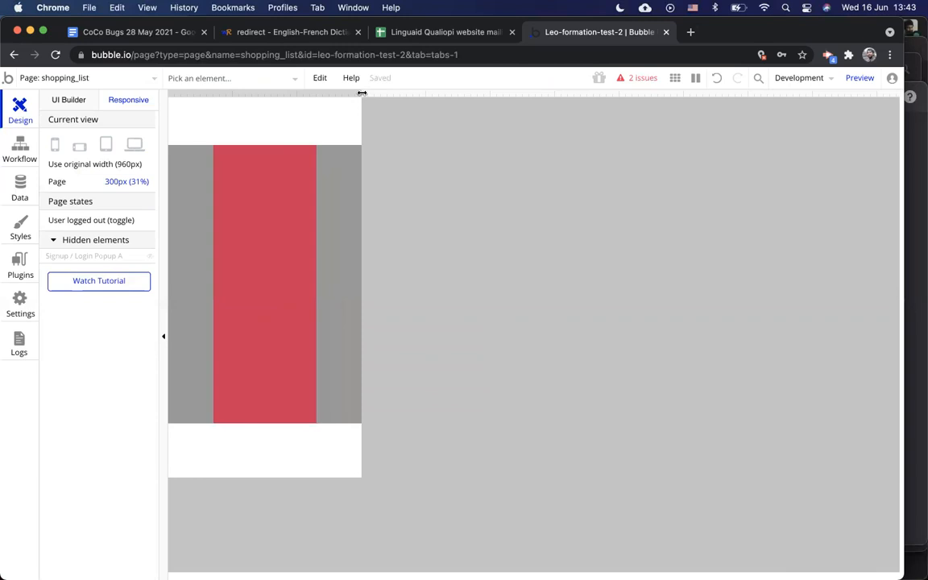
pyautogui.moveTo(363, 93); pyautogui.dragTo(395, 95)
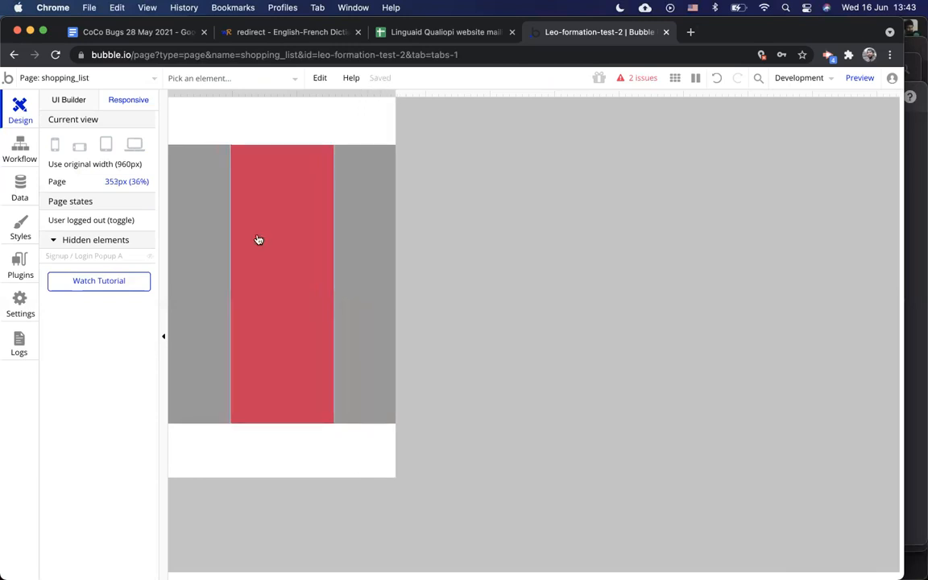
# Set the red group's minimum width to 80% and reselect the group to inspect its responsive settings
pyautogui.click(259, 240)
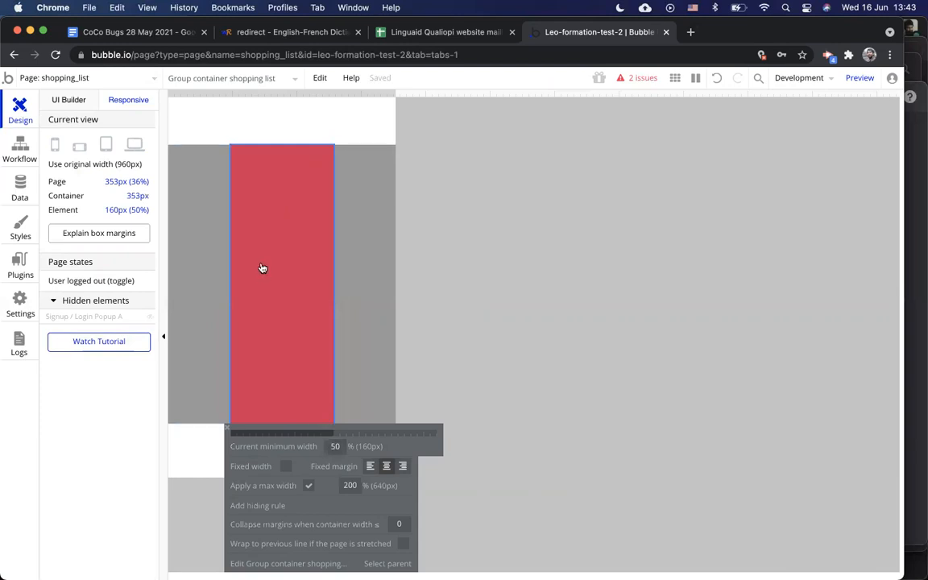
pyautogui.doubleClick(335, 445)
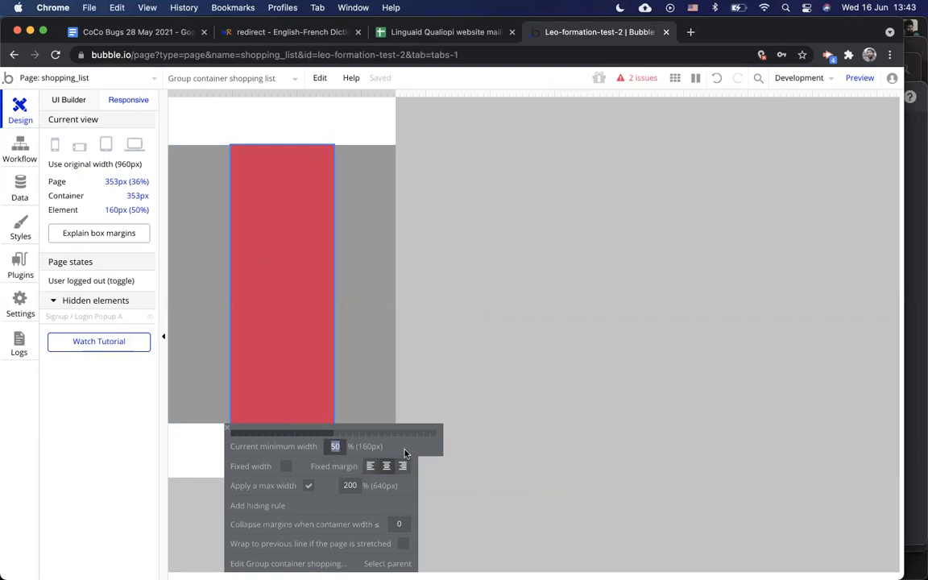
pyautogui.write('80')
pyautogui.click(340, 344)
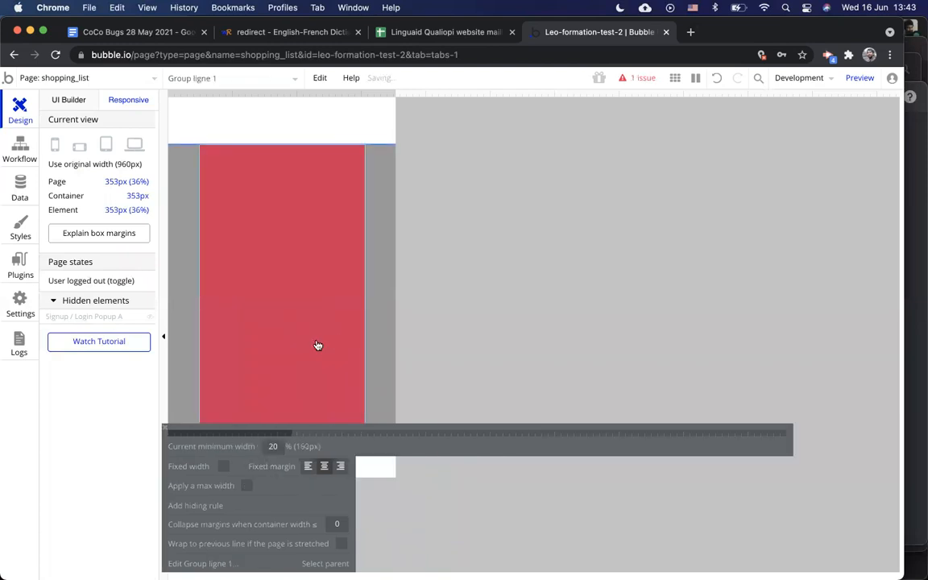
pyautogui.click(299, 345)
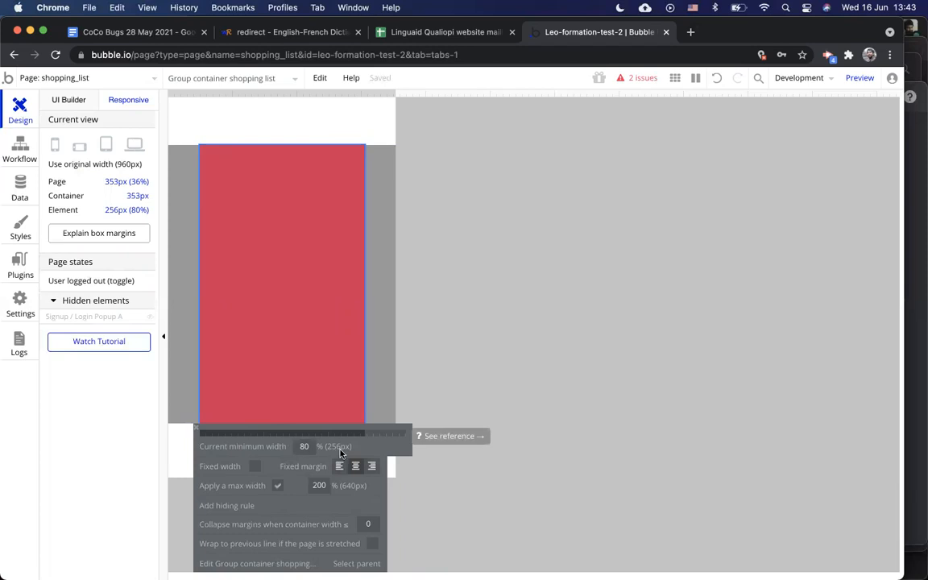
# Set the red group's width to 400 px in the UI Builder's element properties
pyautogui.click(76, 99)
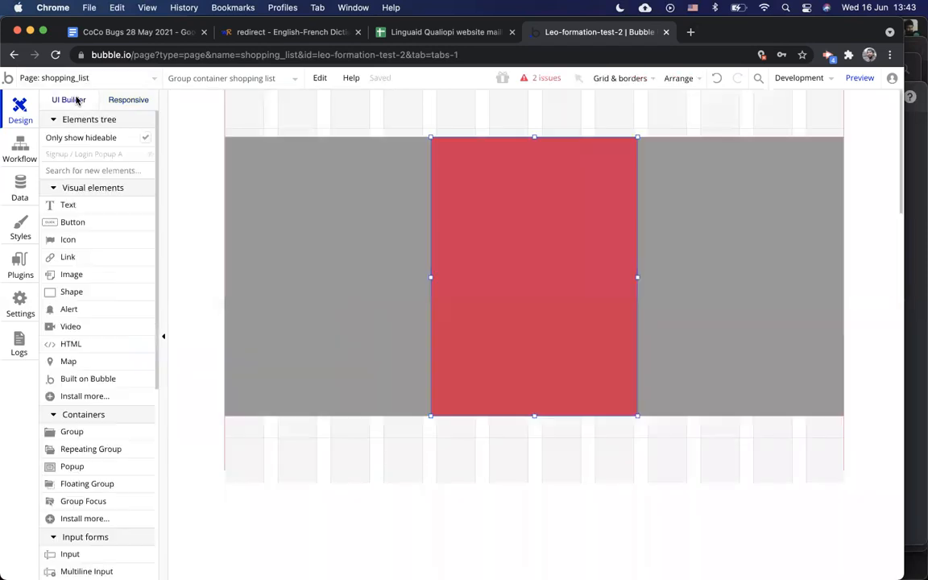
pyautogui.doubleClick(561, 211)
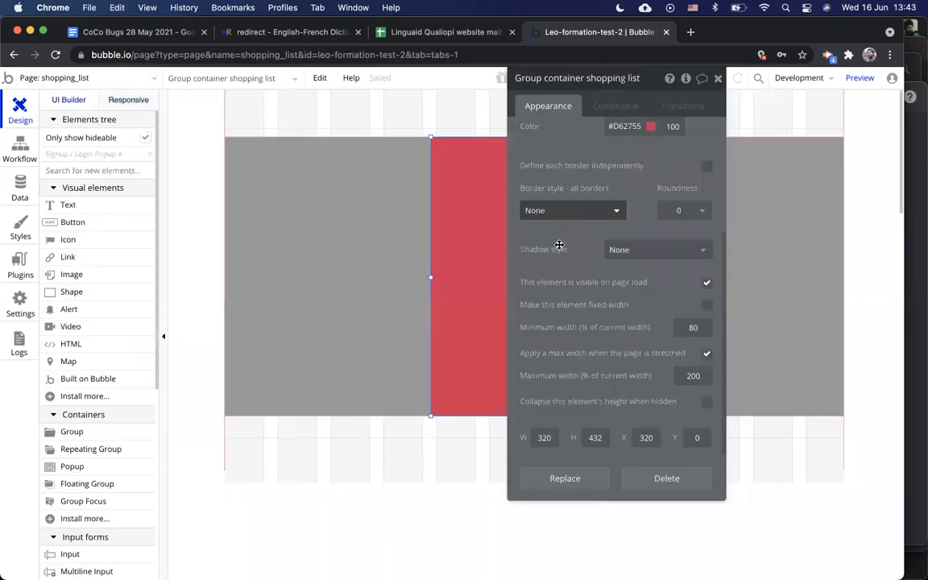
pyautogui.scroll(-2, 564, 282)
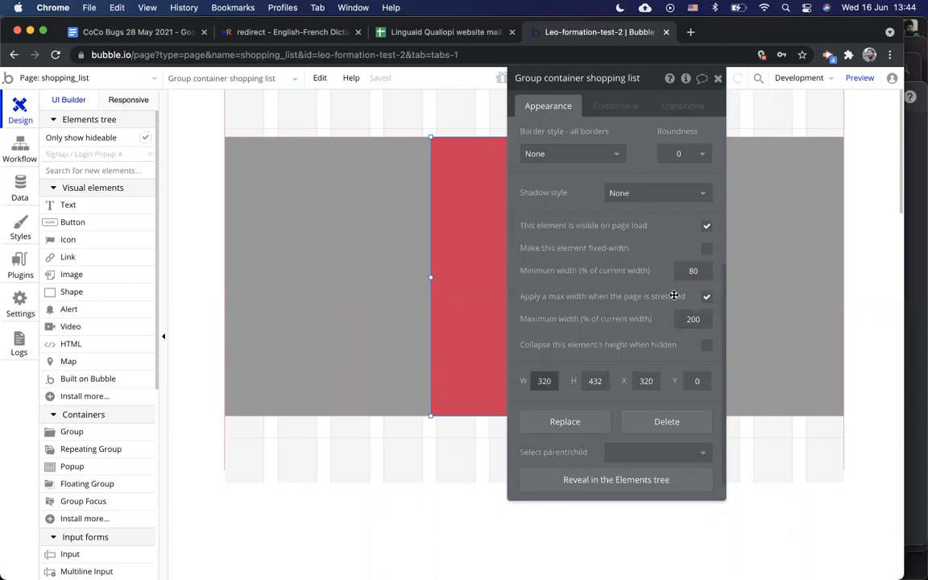
pyautogui.doubleClick(693, 272)
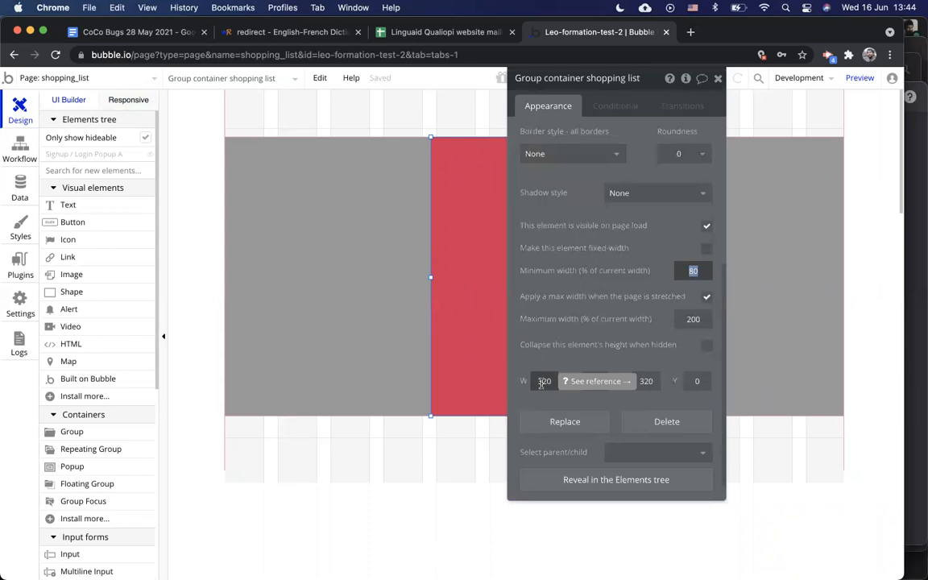
pyautogui.click(542, 382)
pyautogui.write('400')
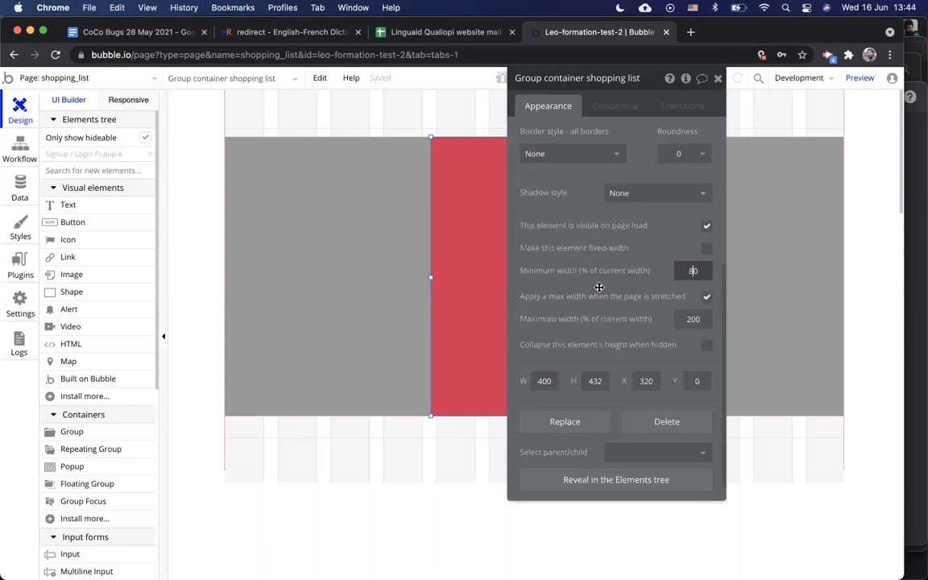
pyautogui.click(497, 240)
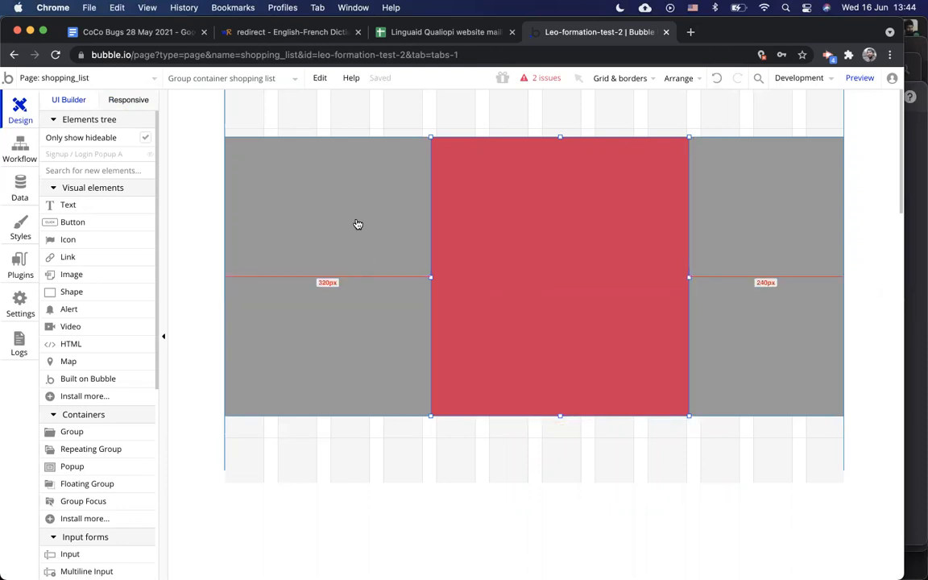
# Check the red group's size properties and center the group horizontally in its parent
pyautogui.doubleClick(529, 264)
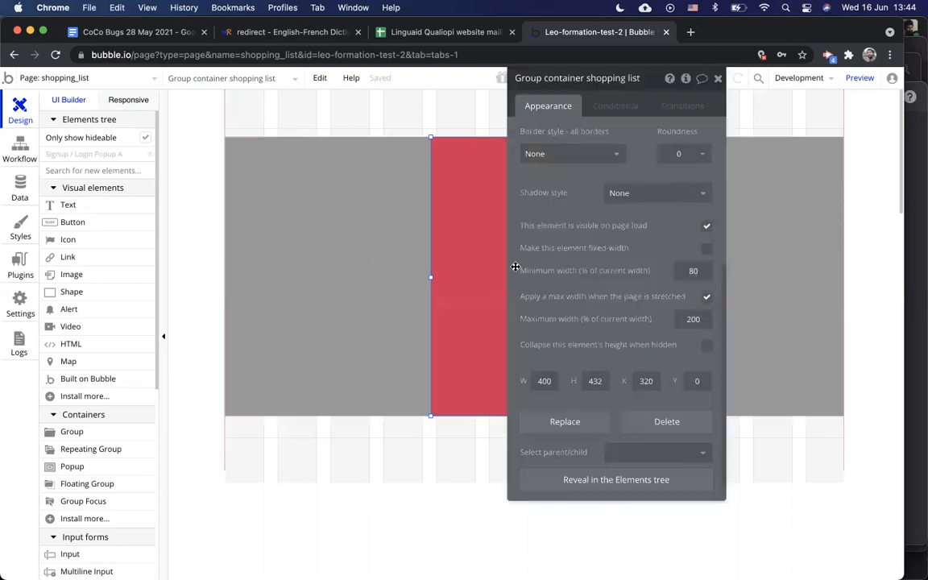
pyautogui.click(718, 79)
pyautogui.rightClick(625, 193)
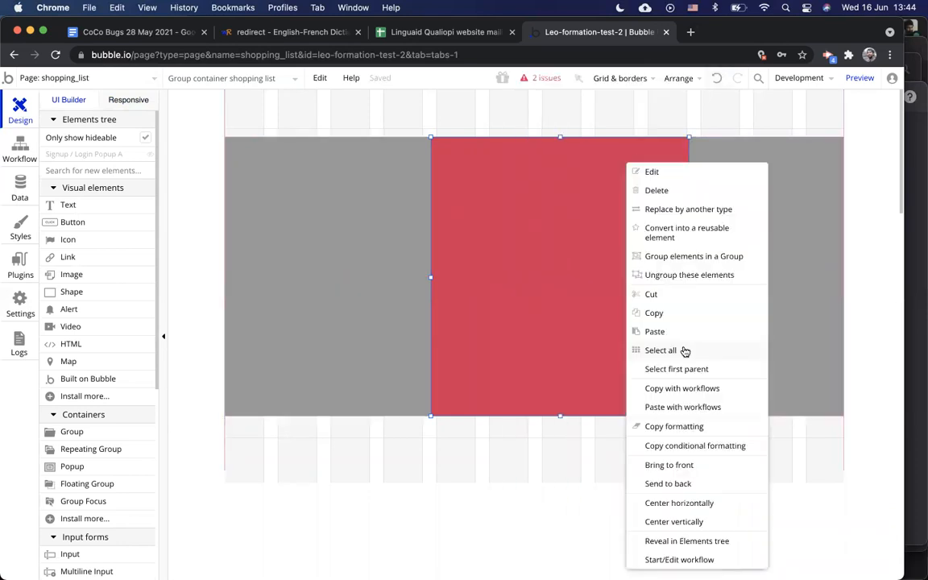
pyautogui.click(697, 502)
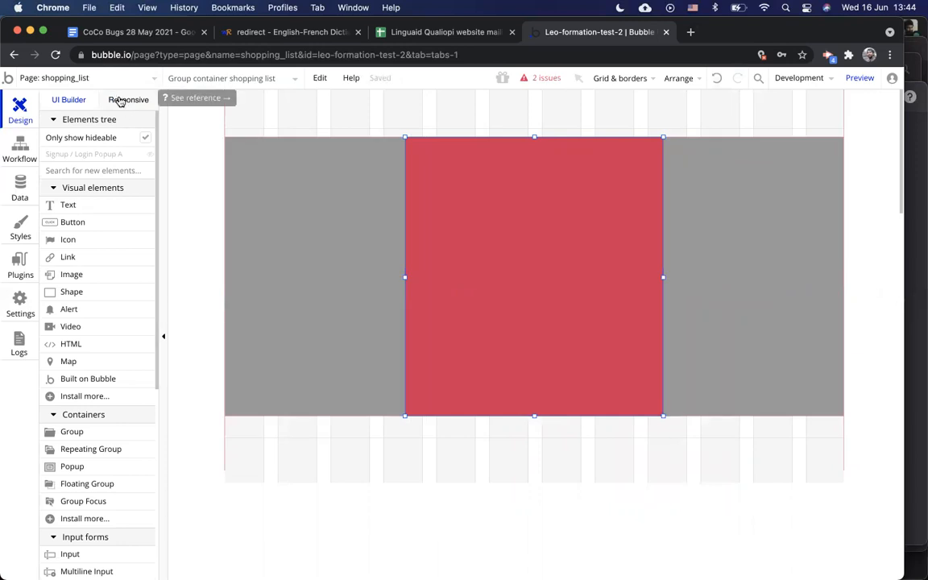
# Stretch the page to about 1074 px in the responsive view and inspect the red group's responsive settings
pyautogui.click(118, 100)
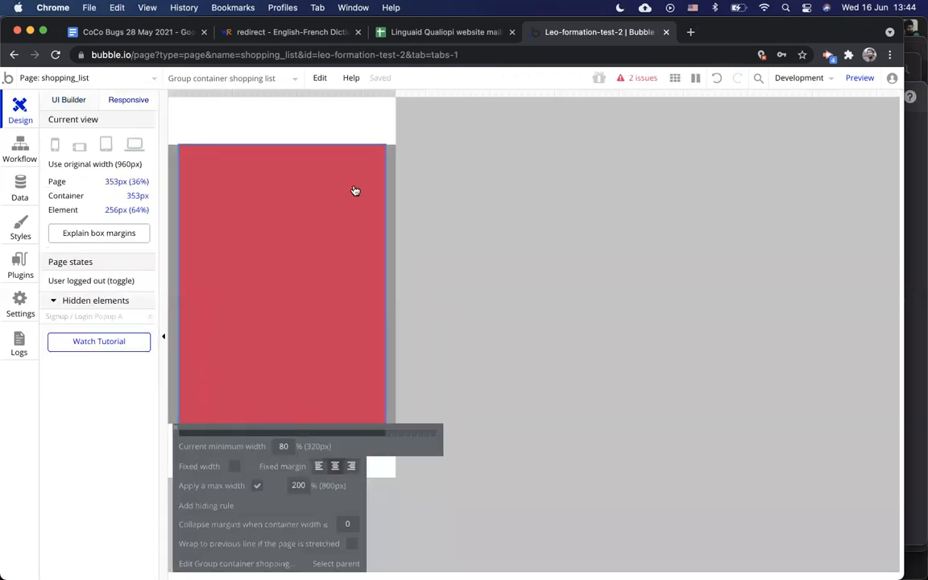
pyautogui.moveTo(396, 91); pyautogui.dragTo(860, 97)
pyautogui.click(514, 286)
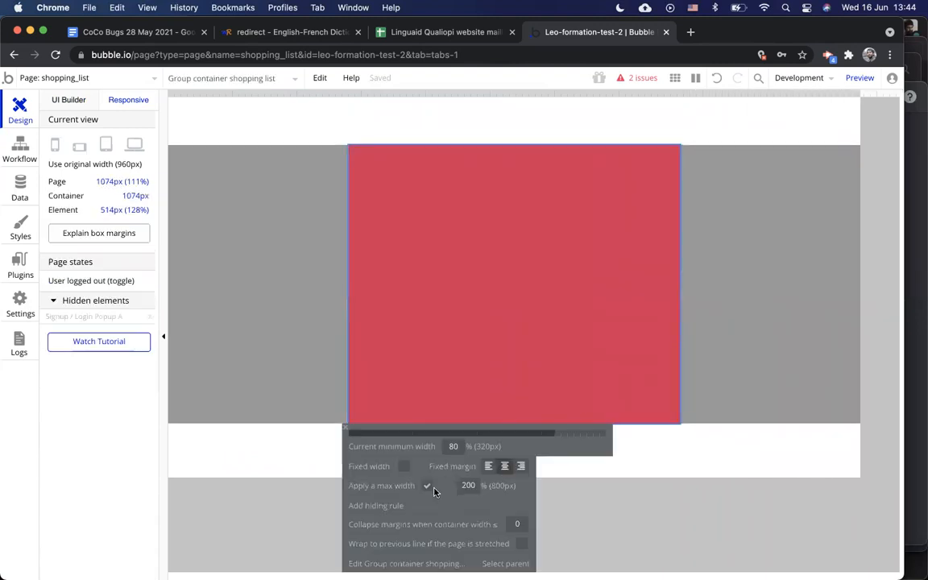
# Set the red group's maximum width to 100% and test it by narrowing the page to about 1040 px
pyautogui.click(468, 485)
pyautogui.write('1')
pyautogui.click(704, 469)
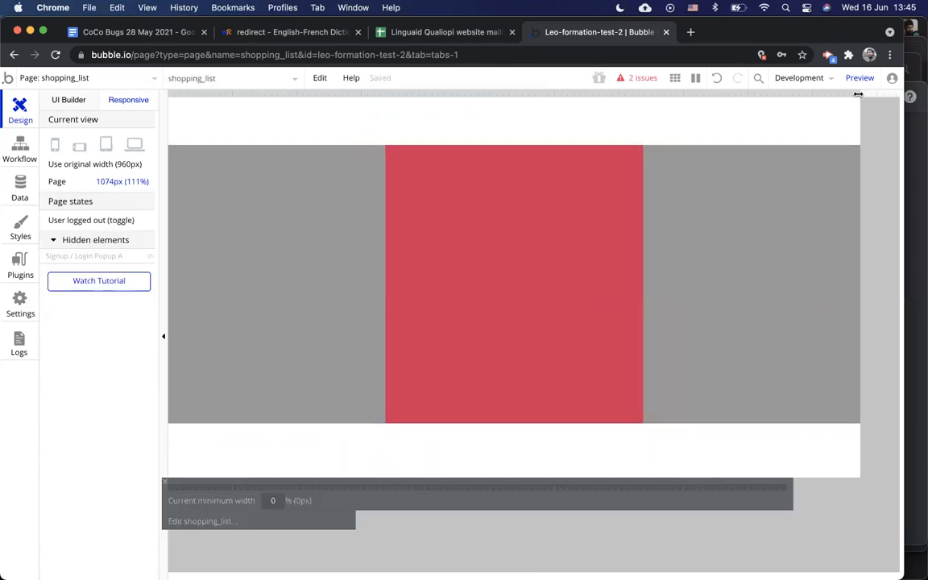
pyautogui.moveTo(860, 94); pyautogui.dragTo(837, 98)
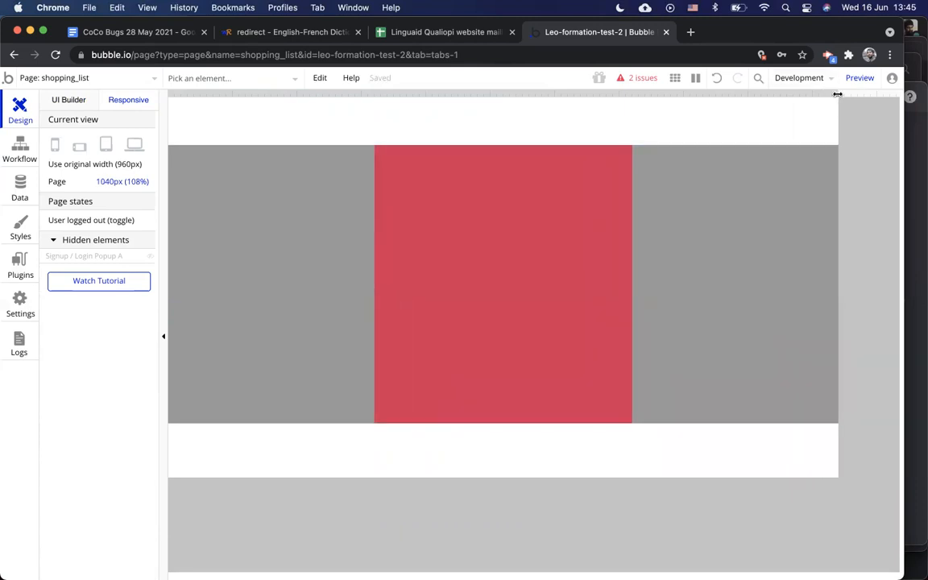
# Test the red group's responsiveness by narrowing the page to about 320 px and widening it to about 1150 px
pyautogui.moveTo(838, 93); pyautogui.dragTo(374, 148)
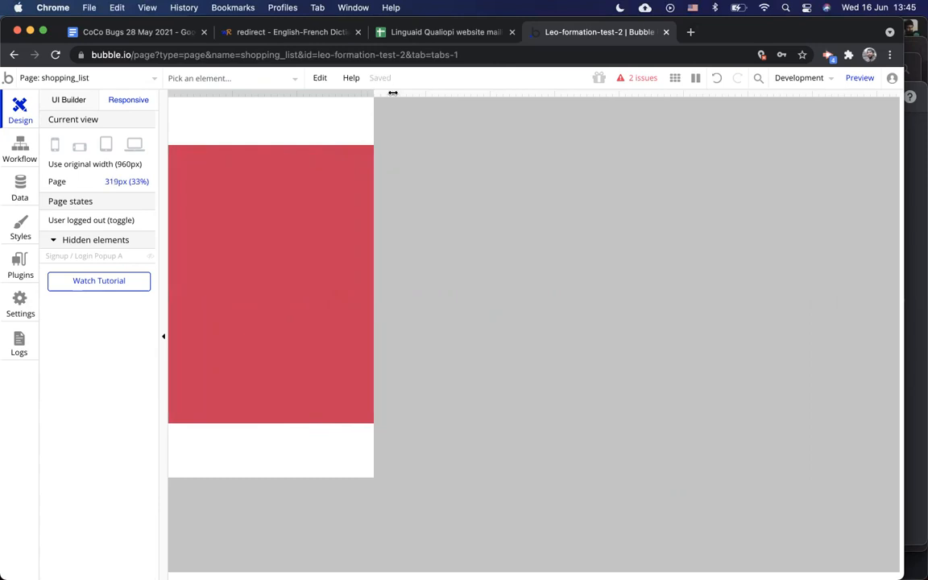
pyautogui.click(56, 146)
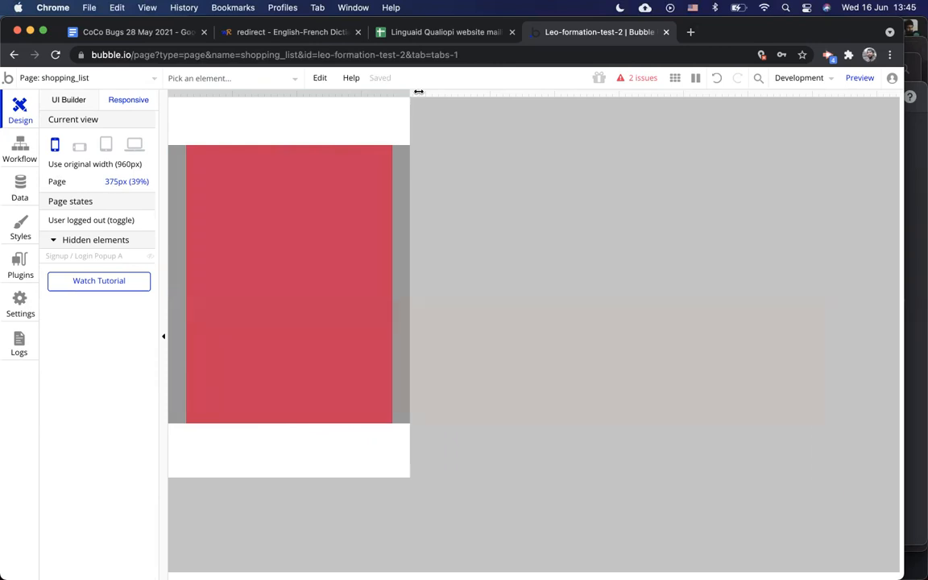
pyautogui.moveTo(409, 93); pyautogui.dragTo(373, 100)
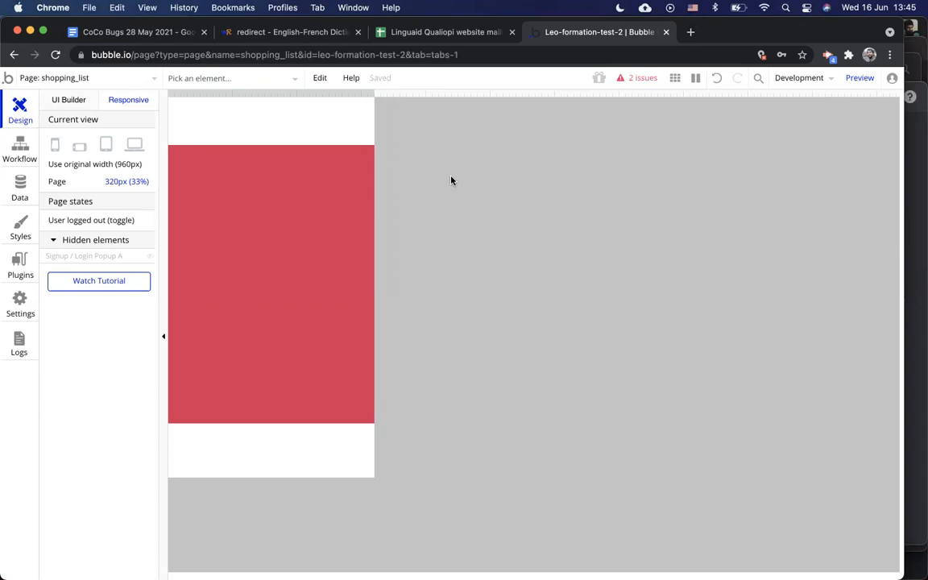
pyautogui.moveTo(377, 94); pyautogui.dragTo(845, 94)
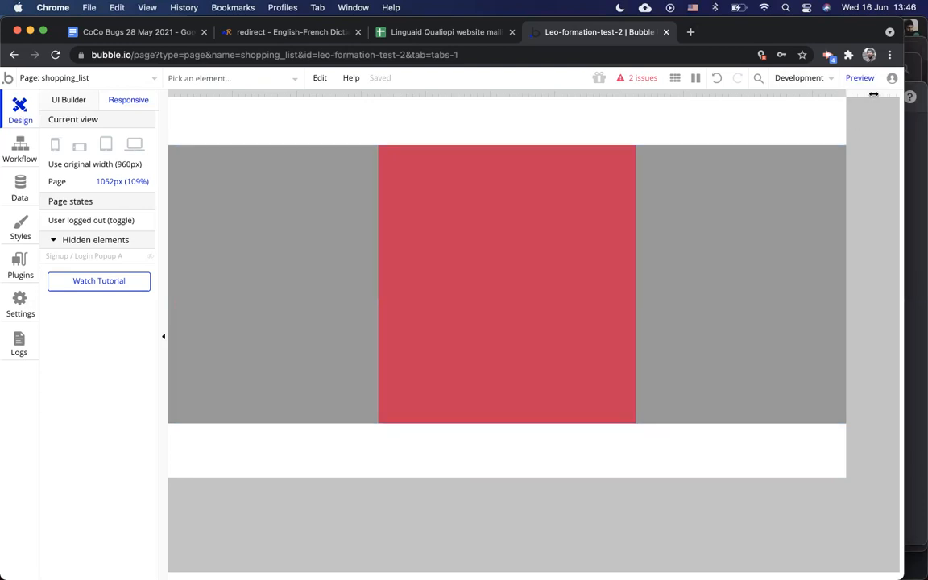
pyautogui.moveTo(873, 93); pyautogui.dragTo(900, 94)
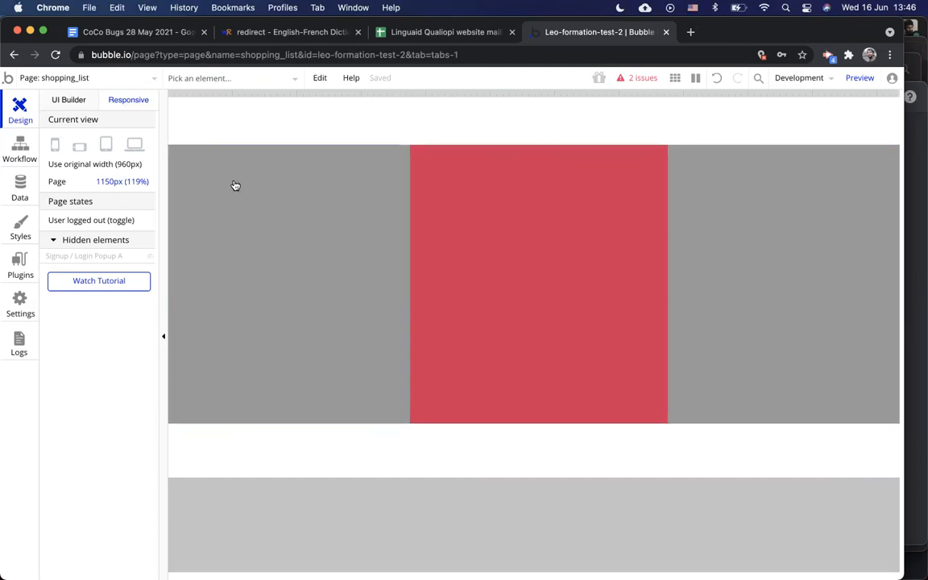
# Draw a text element about 298 by 111 px in the upper part of the red group in the UI Builder
pyautogui.click(57, 102)
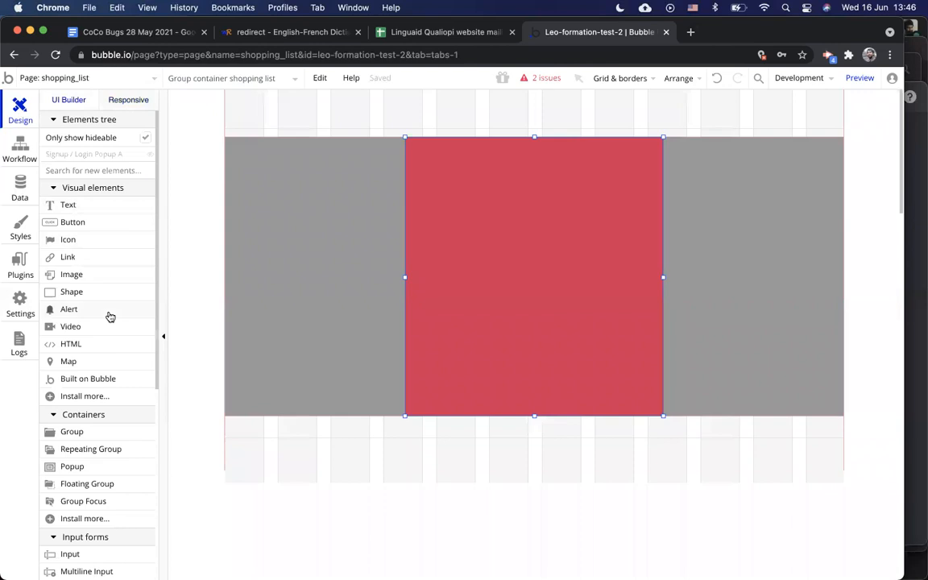
pyautogui.scroll(-3, 111, 323)
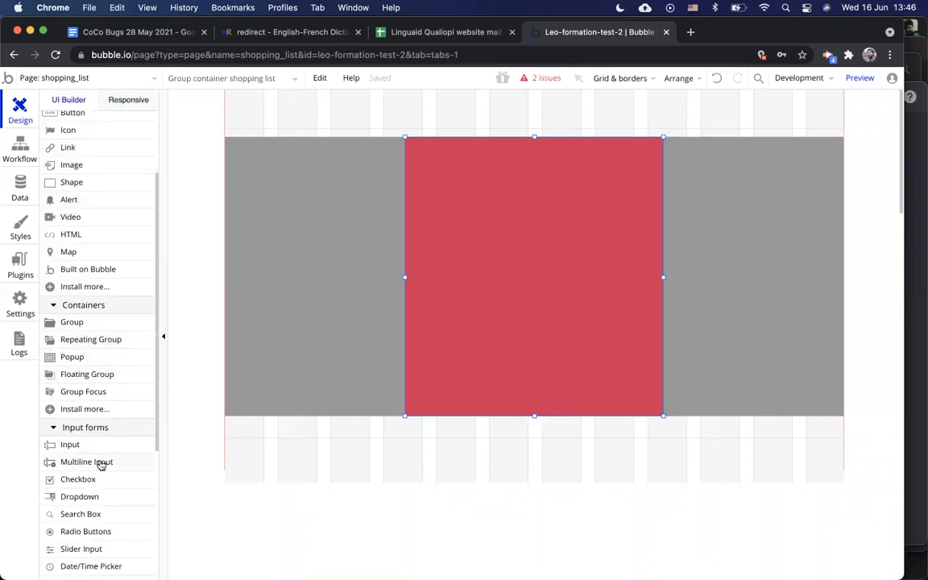
pyautogui.scroll(3, 87, 241)
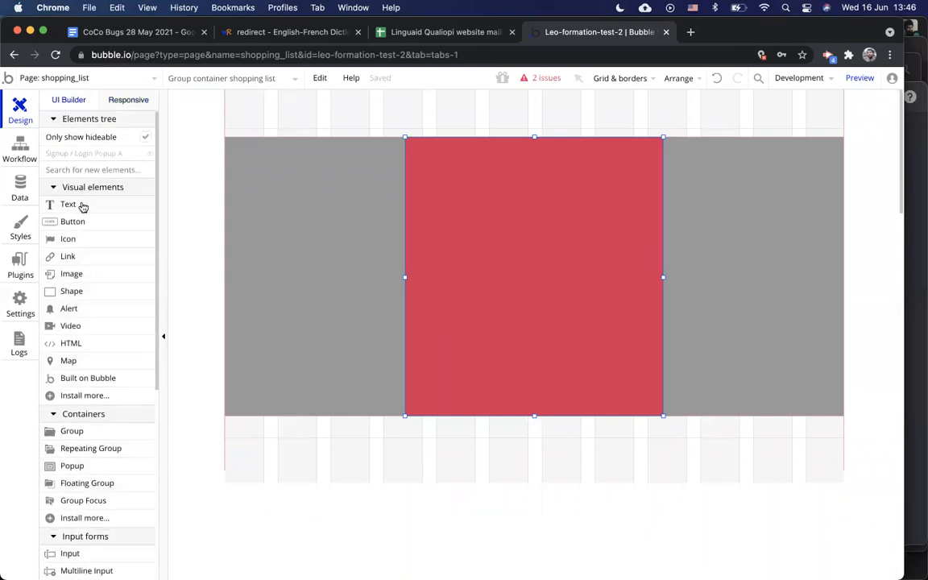
pyautogui.rightClick(470, 165)
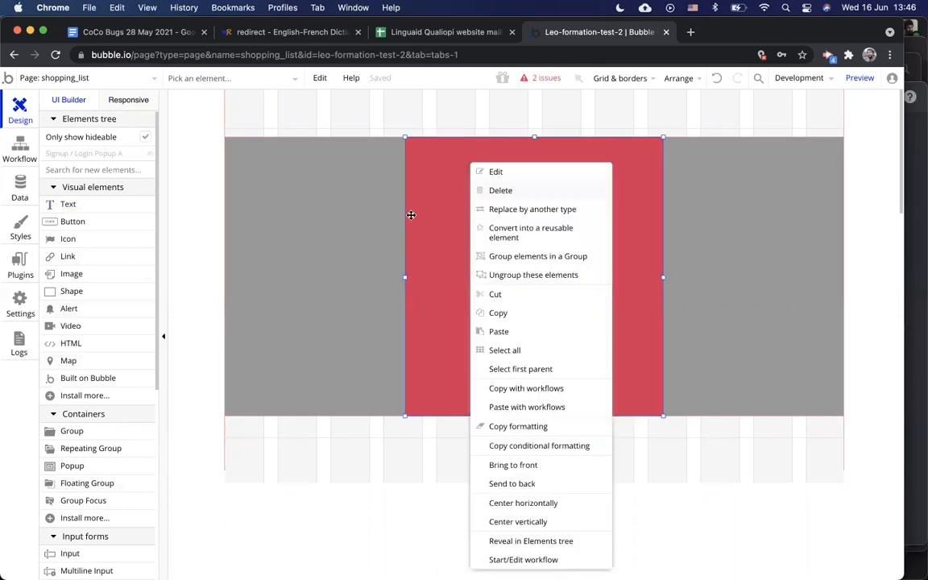
pyautogui.click(501, 259)
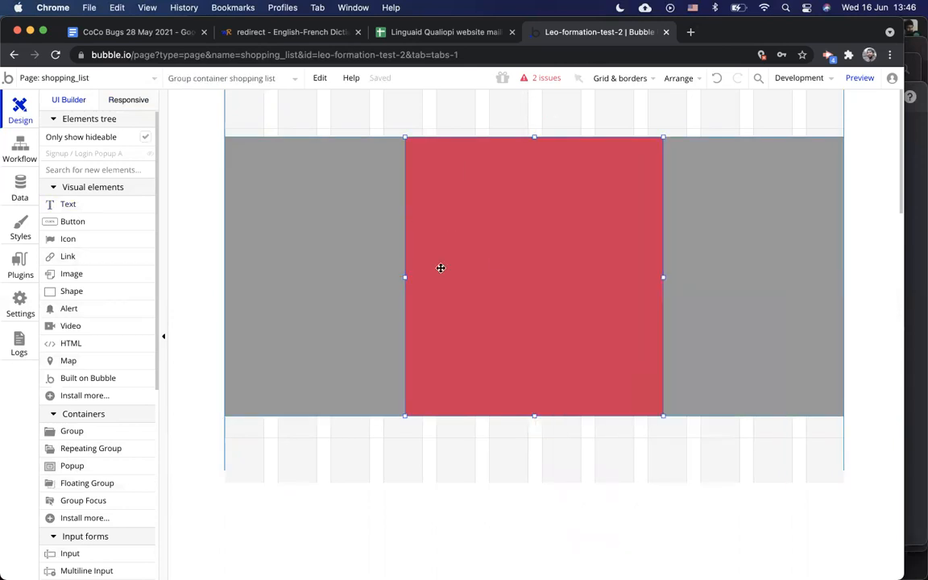
pyautogui.click(108, 210)
pyautogui.moveTo(435, 189); pyautogui.dragTo(629, 263)
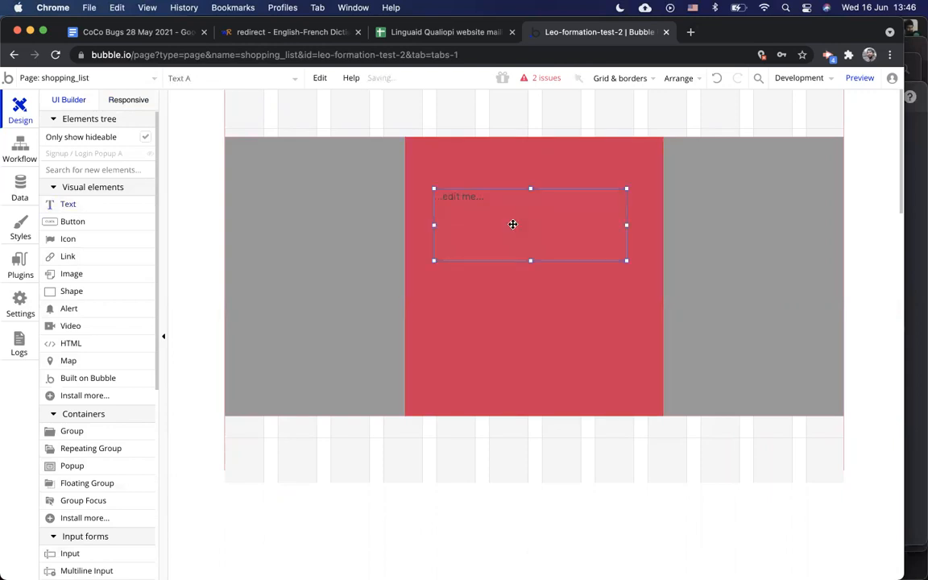
# Set the new text to "List" with the H1 Heading - Light style and narrow its box to fit the word
pyautogui.doubleClick(512, 223)
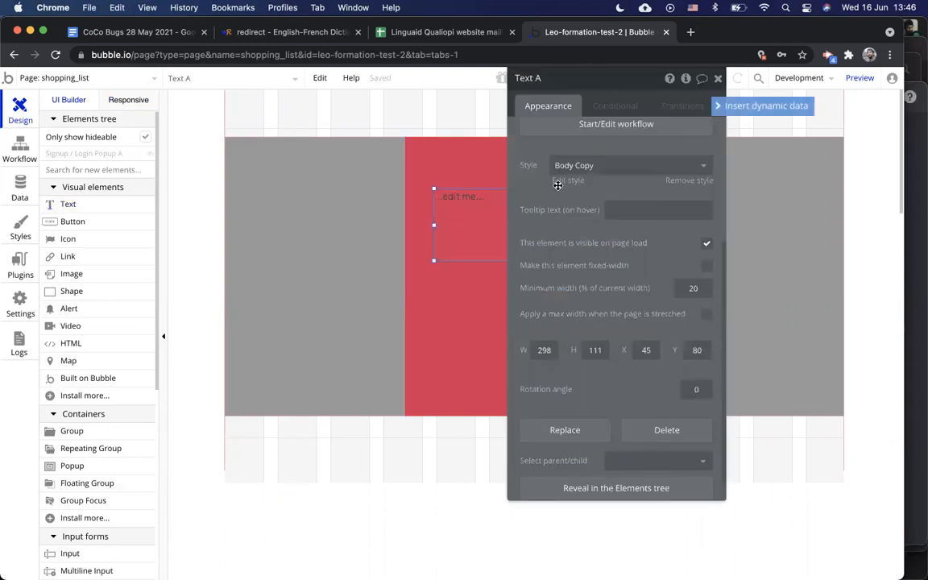
pyautogui.write('Lit')
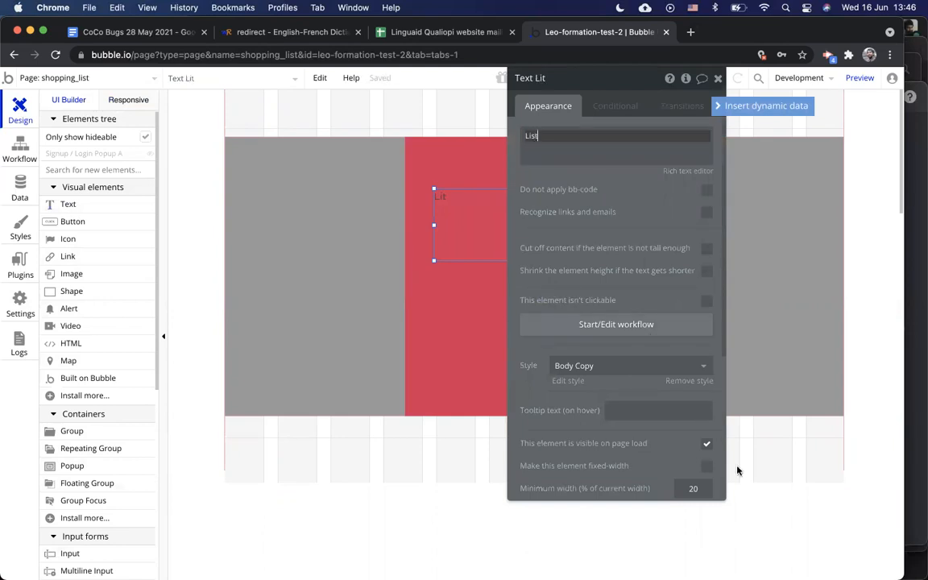
pyautogui.click(621, 366)
pyautogui.scroll(-3, 621, 439)
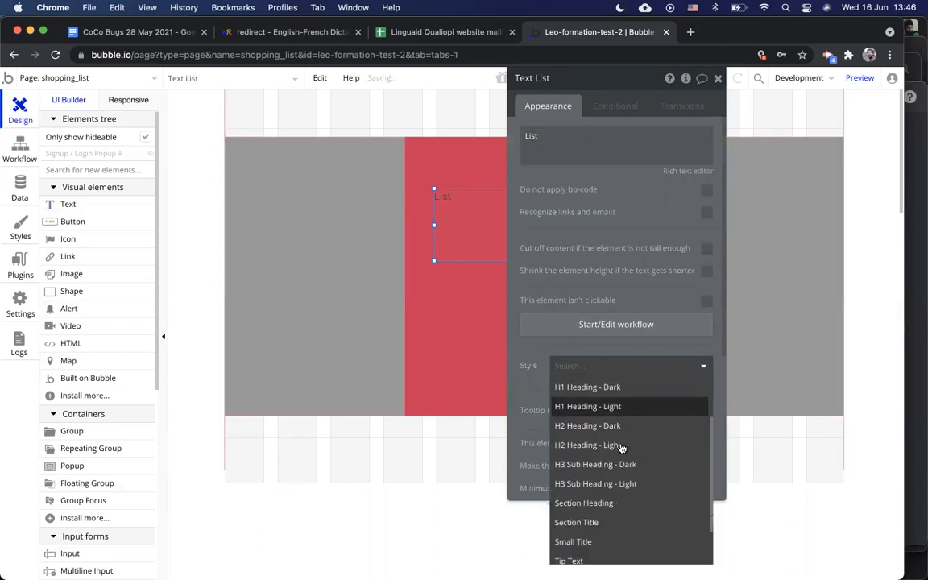
pyautogui.click(626, 404)
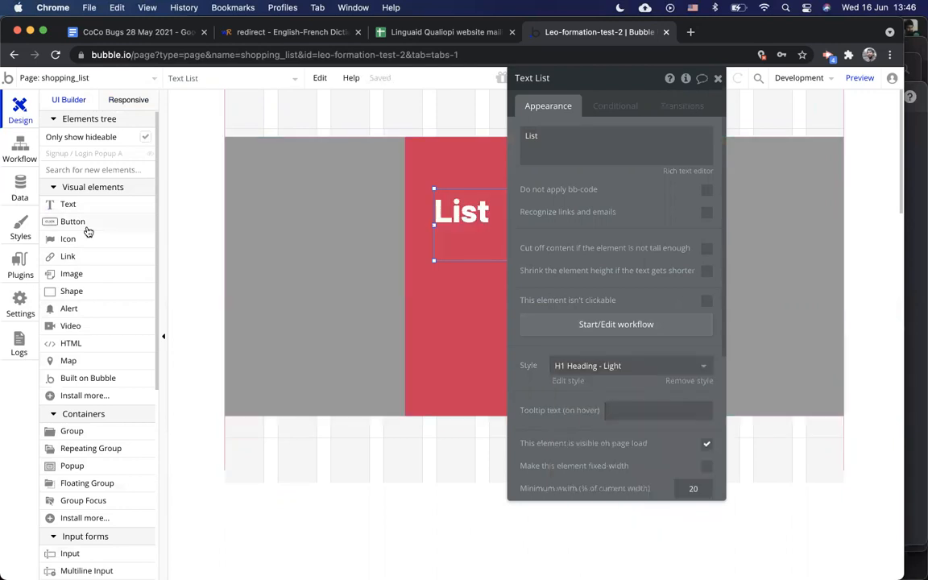
pyautogui.click(718, 78)
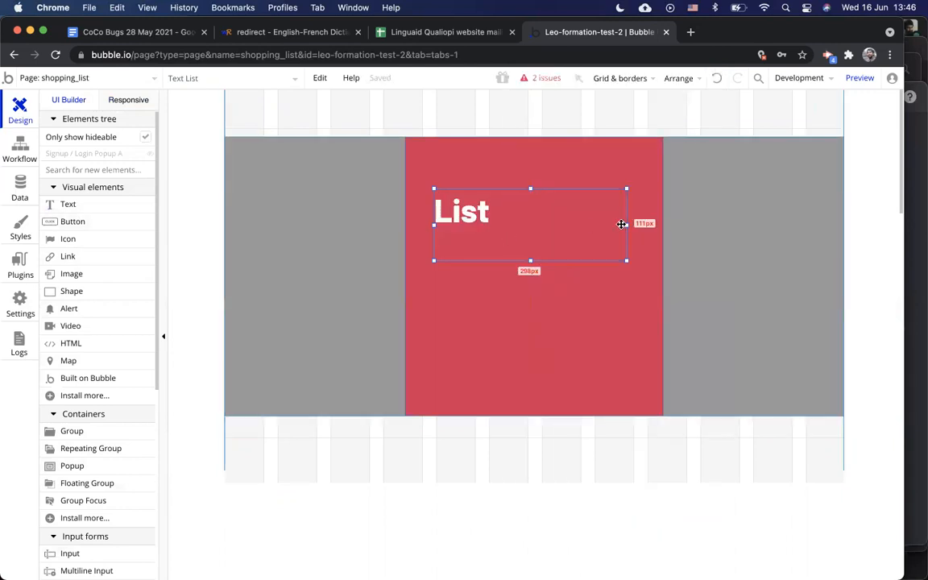
pyautogui.moveTo(562, 234); pyautogui.dragTo(505, 230)
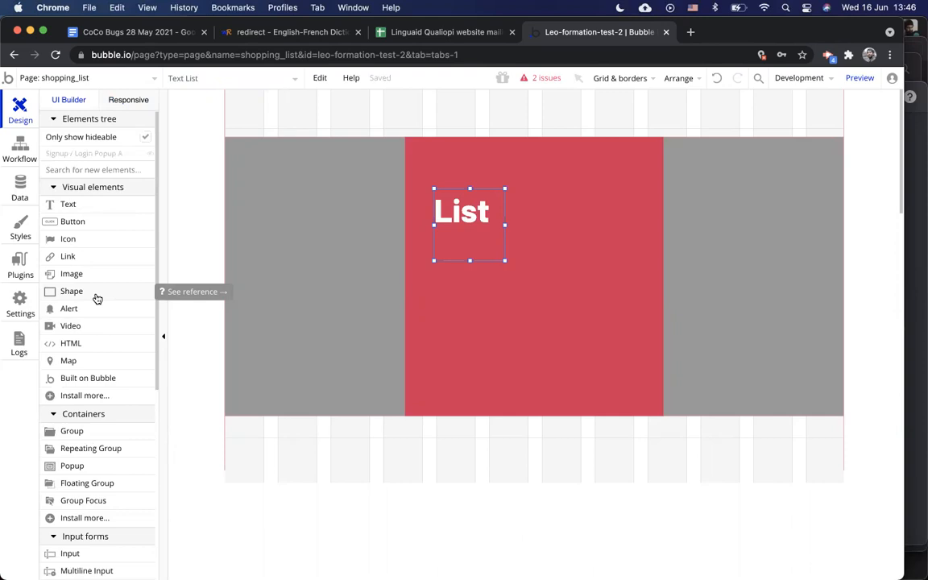
pyautogui.scroll(-3, 95, 338)
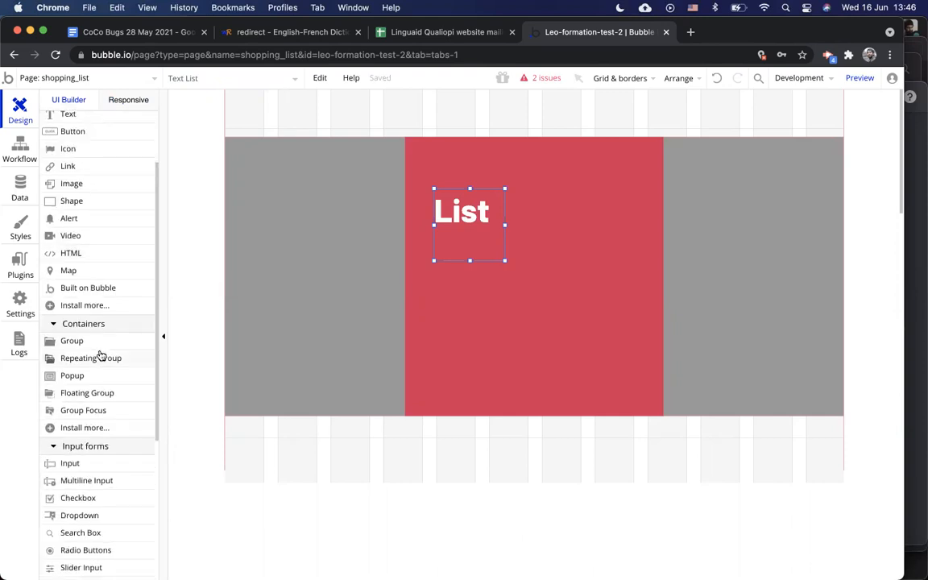
pyautogui.click(129, 341)
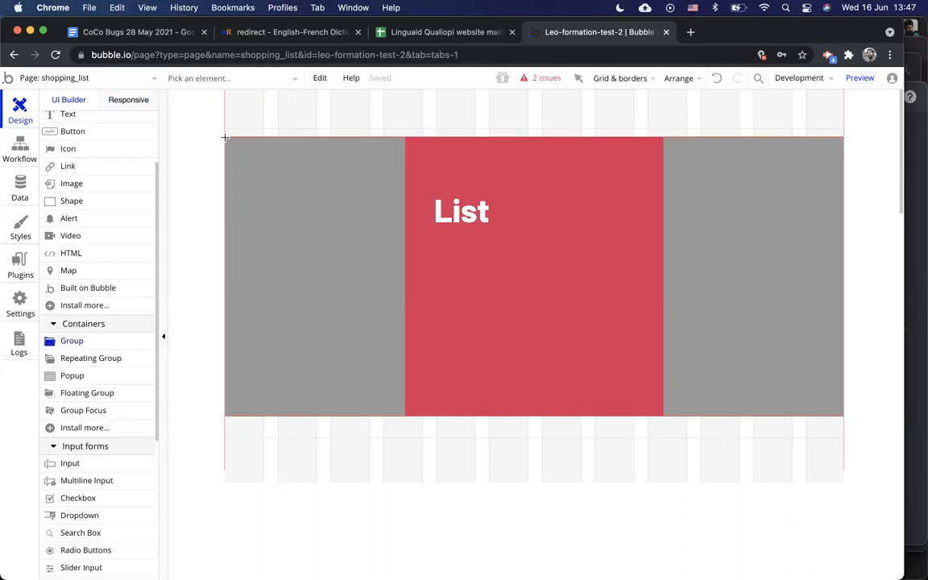
pyautogui.moveTo(227, 139)
pyautogui.mouseDown()
pyautogui.moveTo(316, 269)
pyautogui.moveTo(341, 412)
pyautogui.mouseUp()
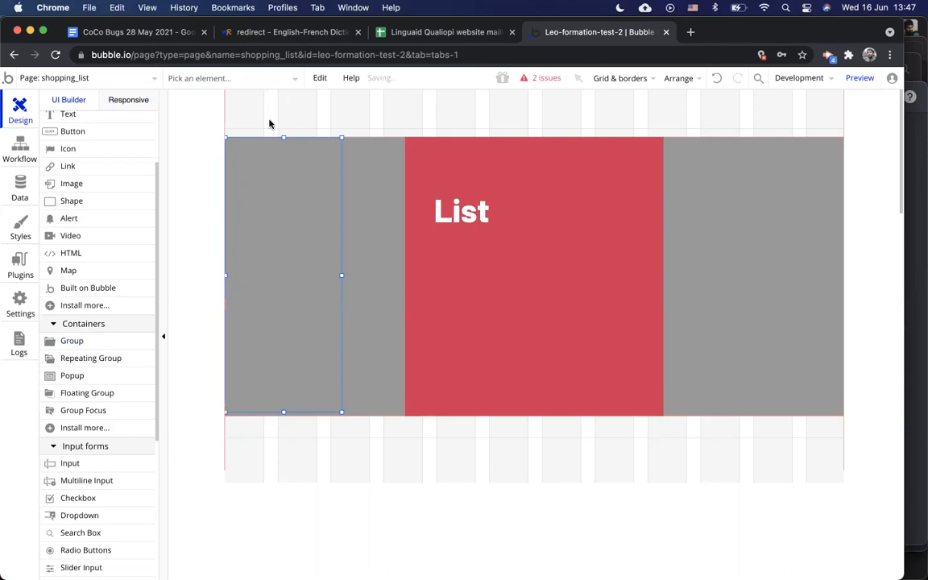
pyautogui.moveTo(342, 275); pyautogui.dragTo(260, 280)
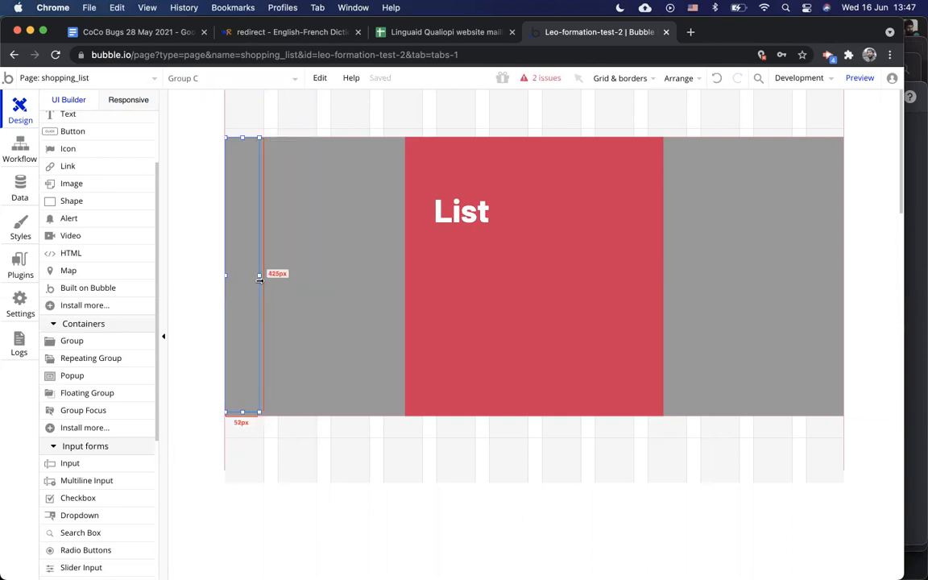
pyautogui.moveTo(311, 279); pyautogui.dragTo(331, 274)
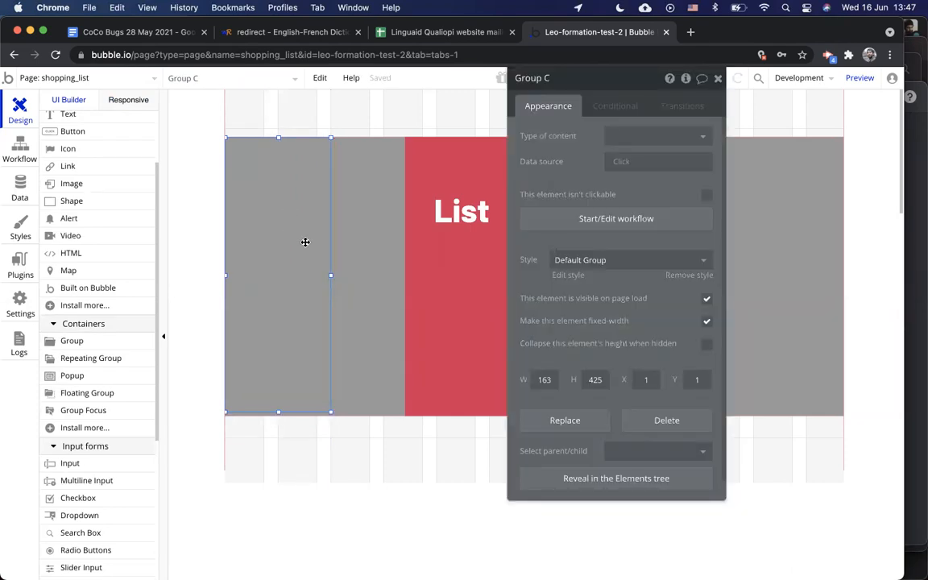
pyautogui.press('Escape')
# Draw a group about 148 px wide along the gray group's left edge, at X 0 and Y 0, extended to 432 px high
pyautogui.click(82, 347)
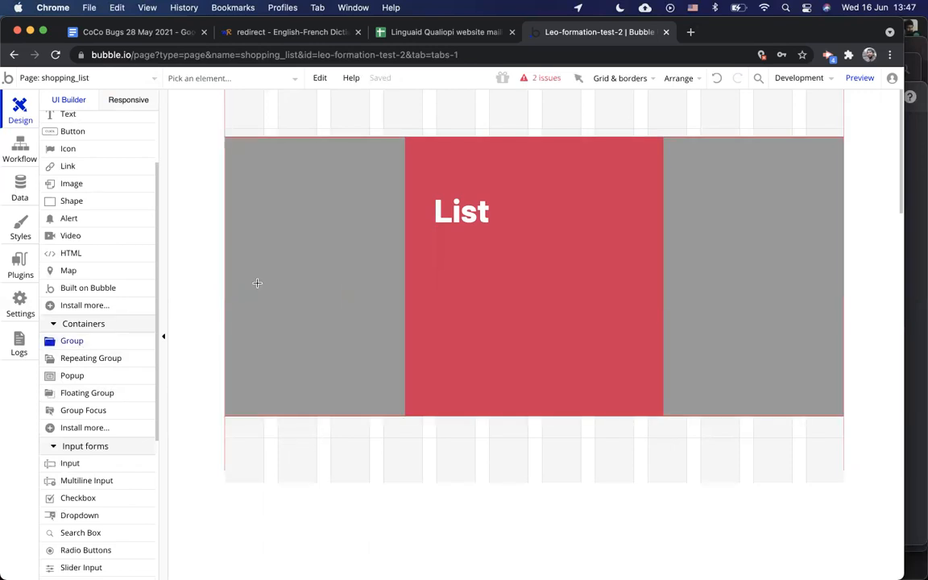
pyautogui.moveTo(230, 143); pyautogui.dragTo(324, 409)
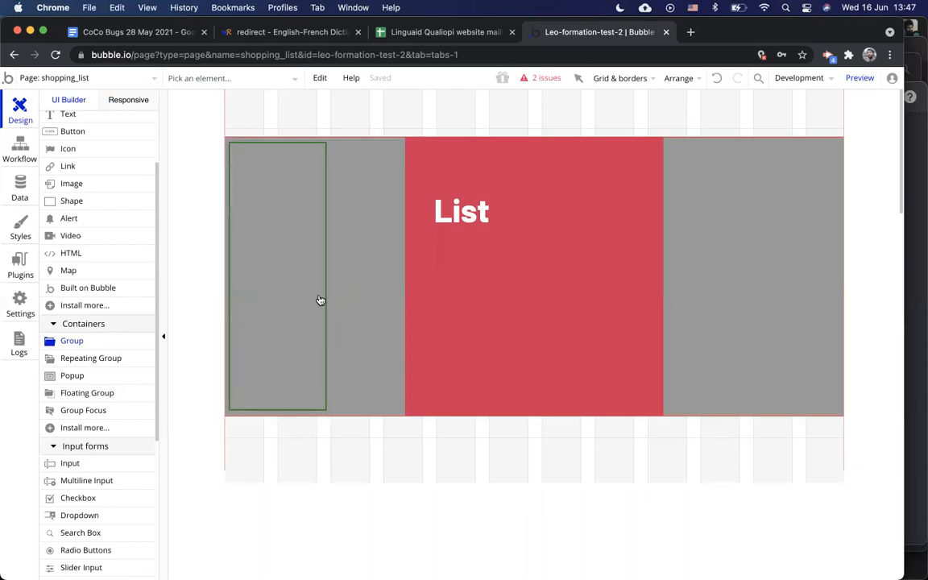
pyautogui.doubleClick(293, 235)
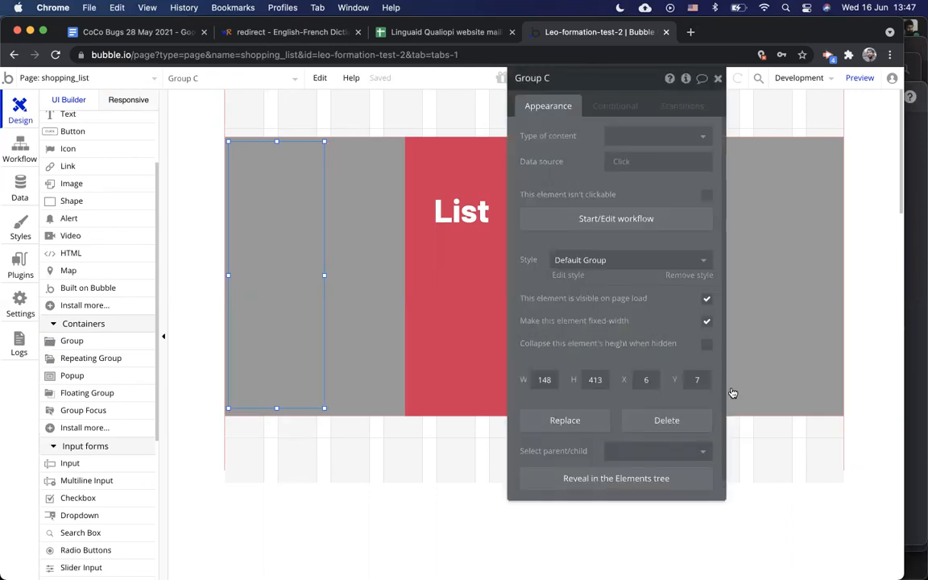
pyautogui.write('0')
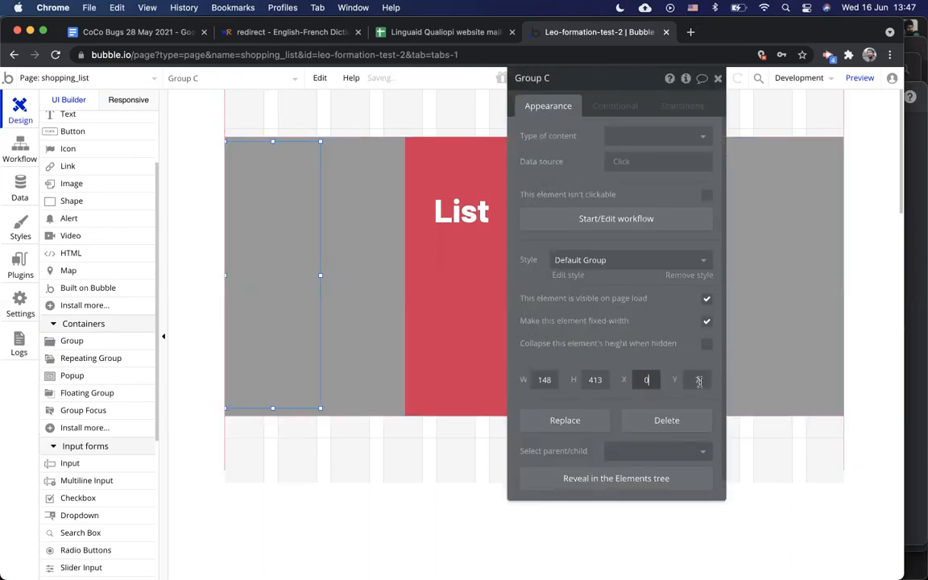
pyautogui.click(698, 380)
pyautogui.press('BackSpace')
pyautogui.write('0')
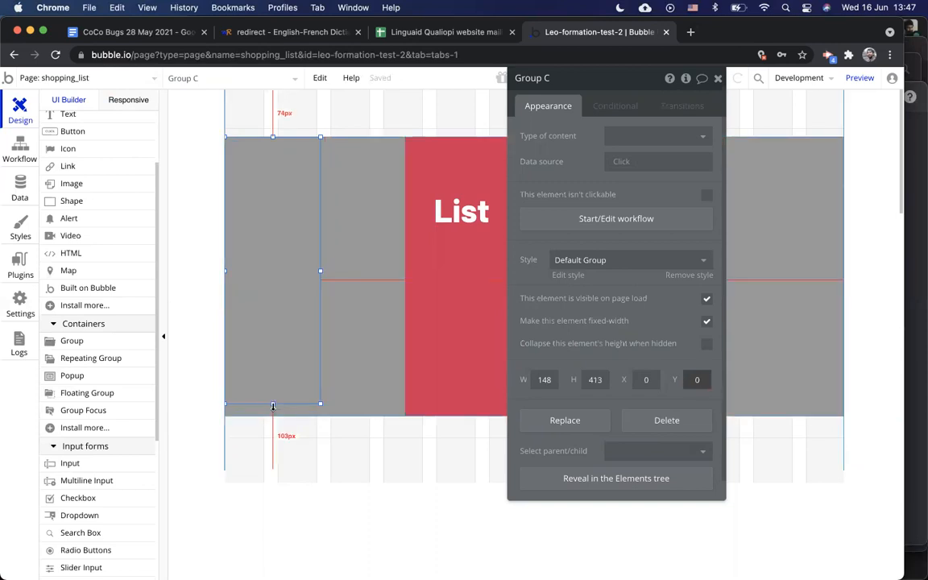
pyautogui.moveTo(274, 404); pyautogui.dragTo(273, 418)
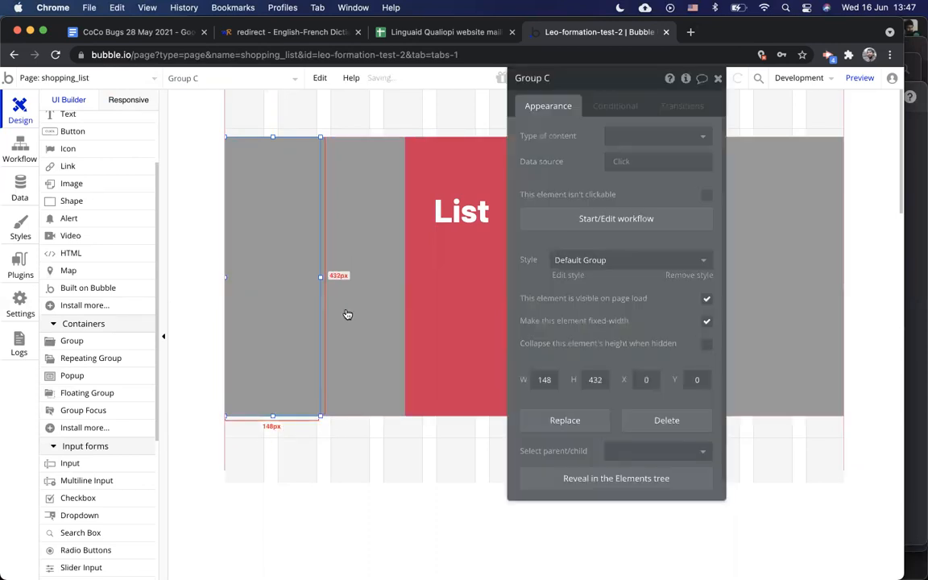
# Remove the new group's style and give it a flat green background, #38BD43
pyautogui.click(704, 262)
pyautogui.click(631, 278)
pyautogui.click(631, 298)
pyautogui.click(628, 338)
pyautogui.click(651, 324)
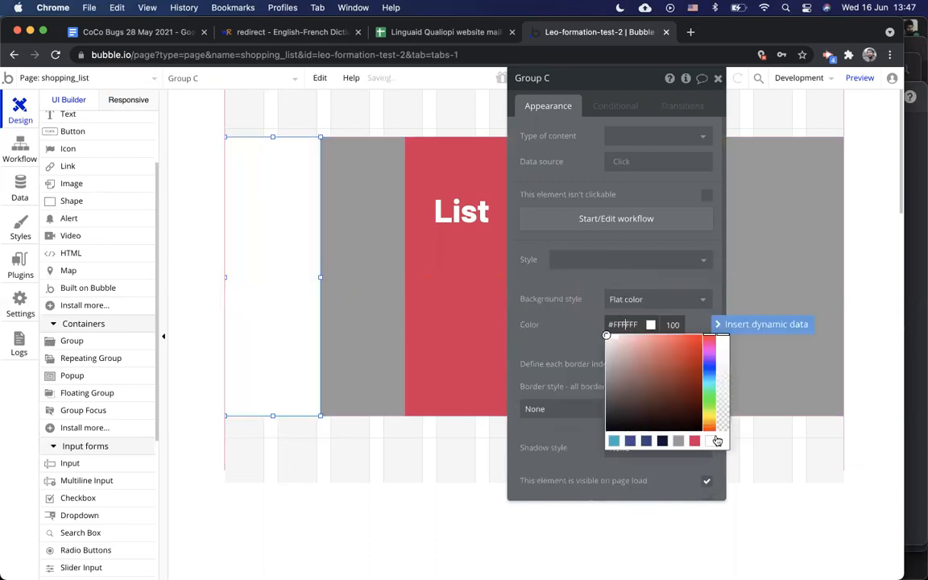
pyautogui.click(709, 397)
pyautogui.click(642, 363)
pyautogui.click(672, 359)
pyautogui.click(717, 78)
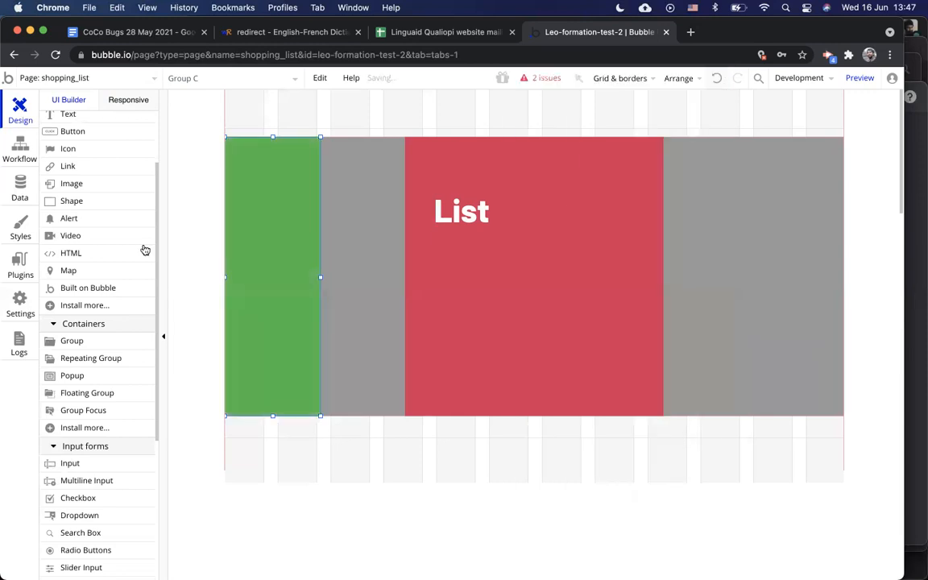
# Copy the List heading into the green group, change its text to "Menu" and widen its box to fit the word
pyautogui.click(491, 226)
pyautogui.moveTo(490, 223); pyautogui.dragTo(284, 214)
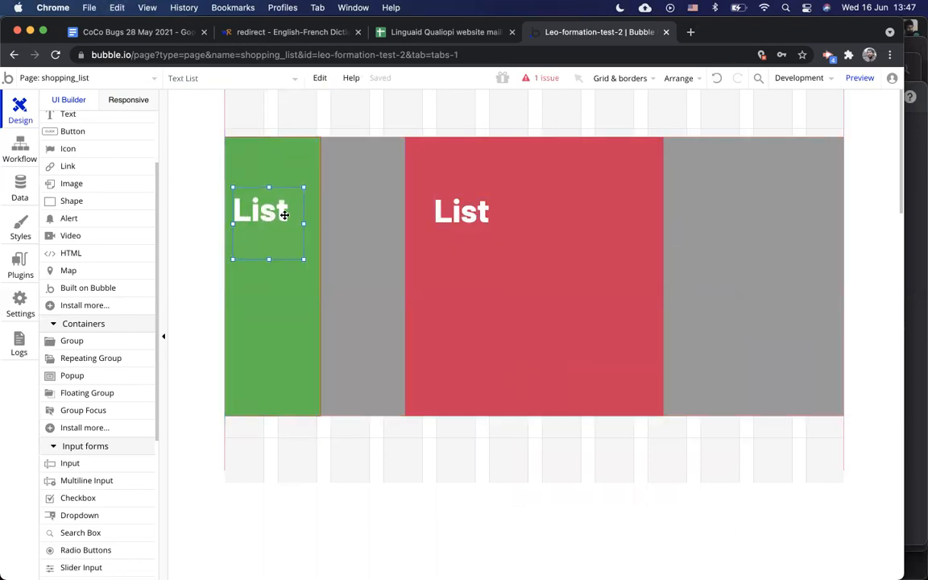
pyautogui.doubleClick(283, 210)
pyautogui.write('Menu')
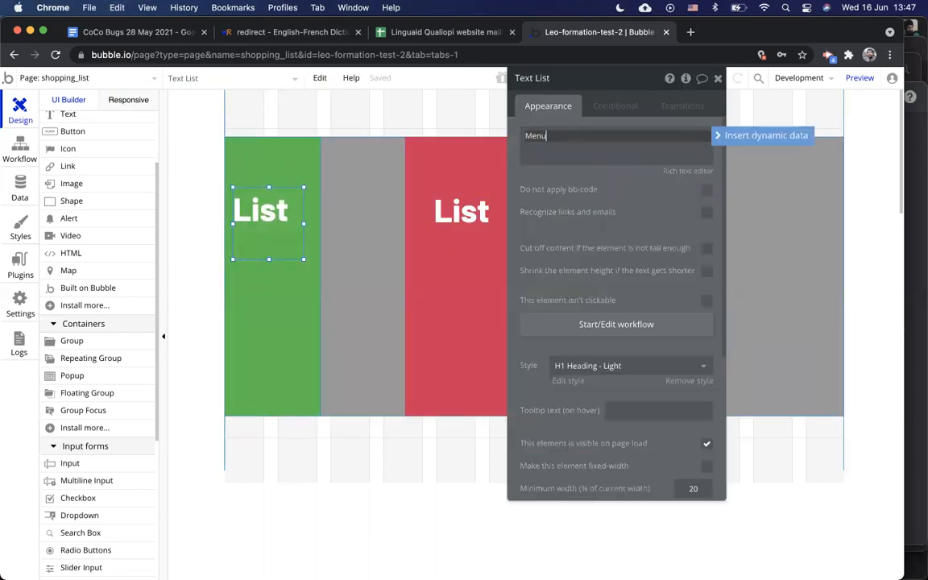
pyautogui.click(717, 77)
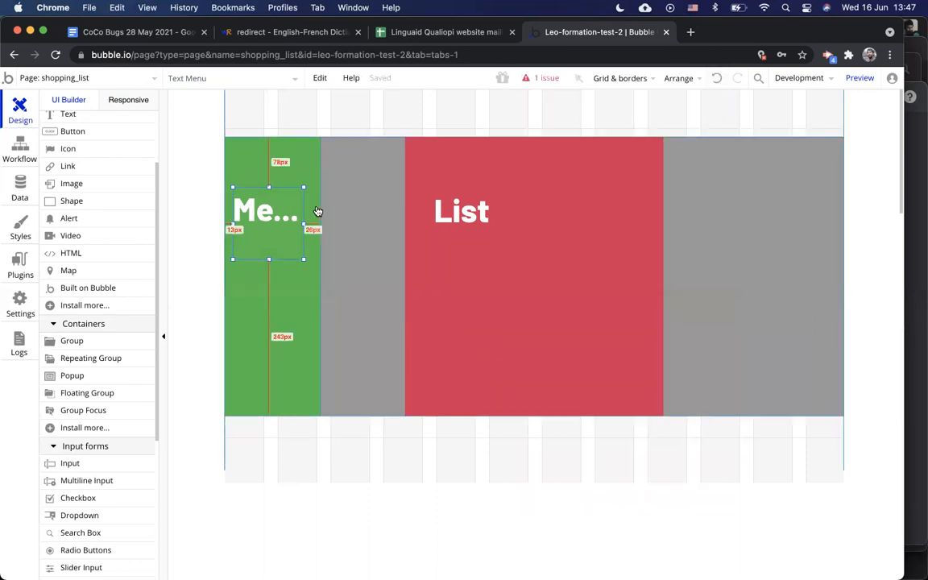
pyautogui.moveTo(304, 223); pyautogui.dragTo(313, 223)
# Review the green Menu group's fixed-width, visibility, size and position settings, and compare its placement with the gray and red groups
pyautogui.click(292, 270)
pyautogui.doubleClick(293, 275)
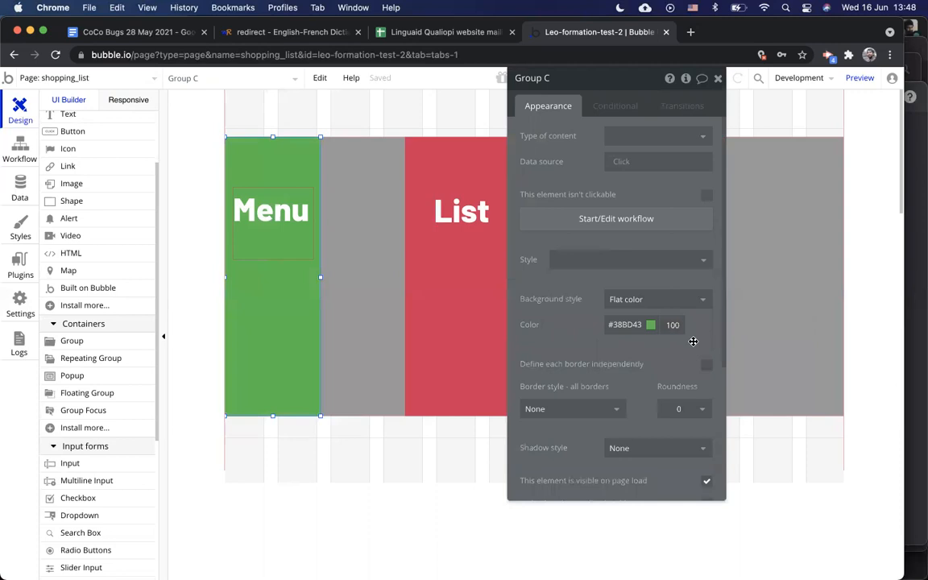
pyautogui.scroll(-5, 555, 331)
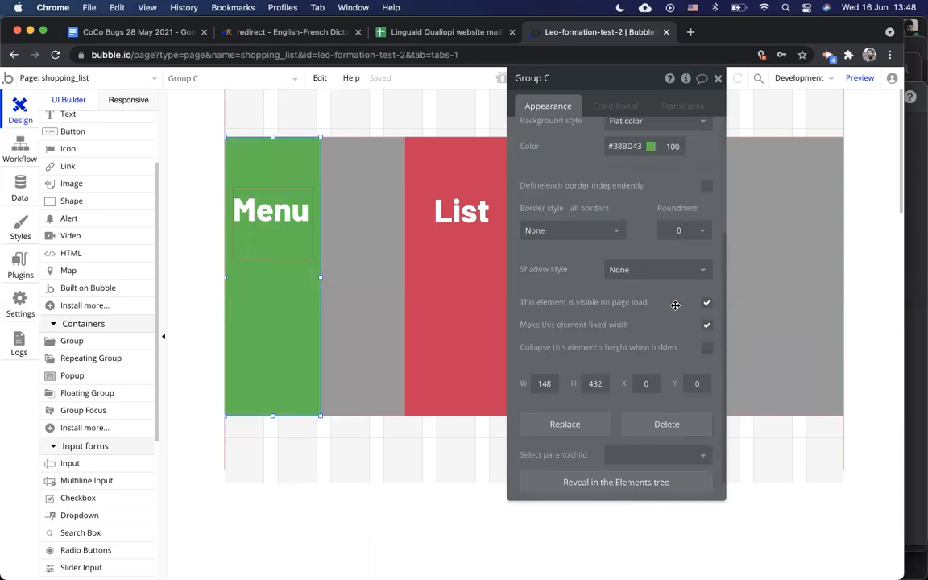
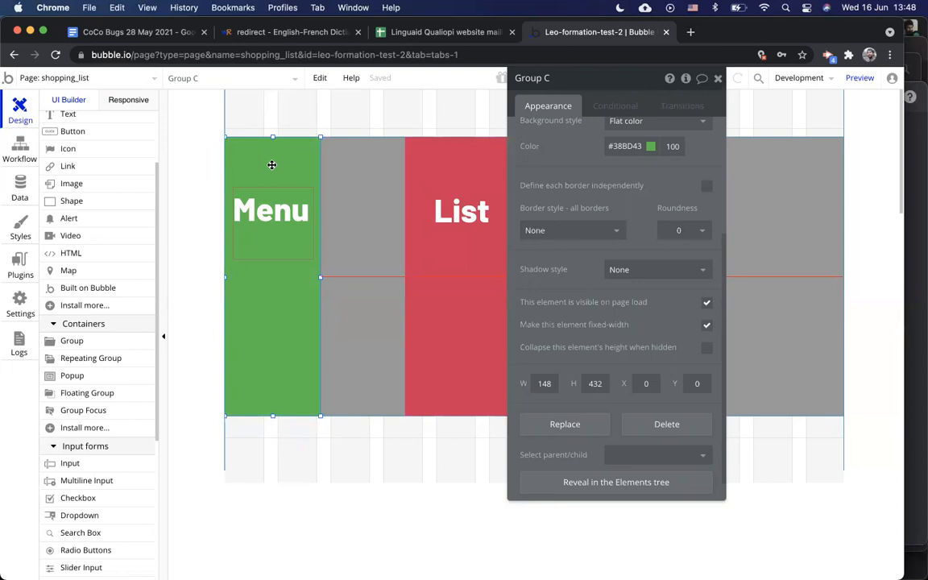
pyautogui.click(373, 305)
pyautogui.click(717, 78)
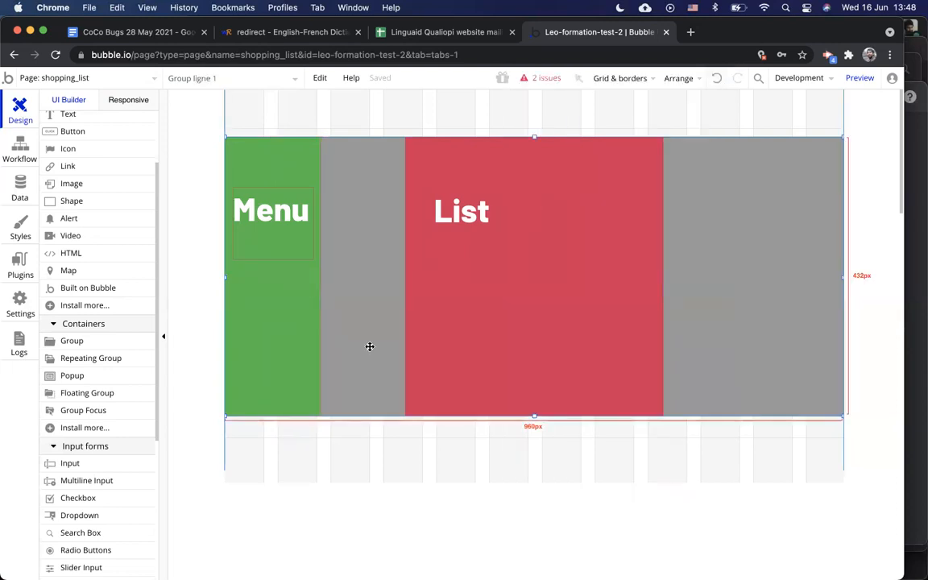
pyautogui.click(271, 310)
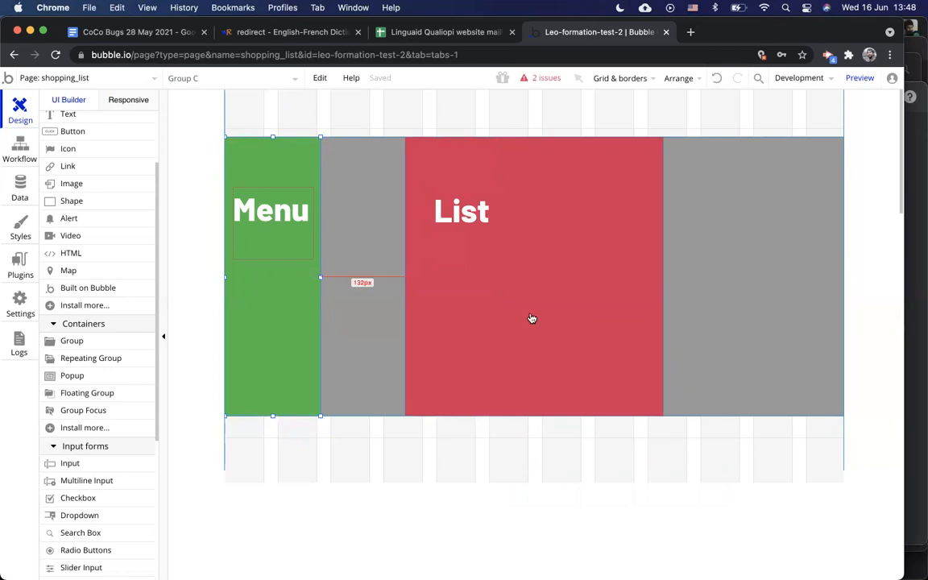
pyautogui.doubleClick(310, 284)
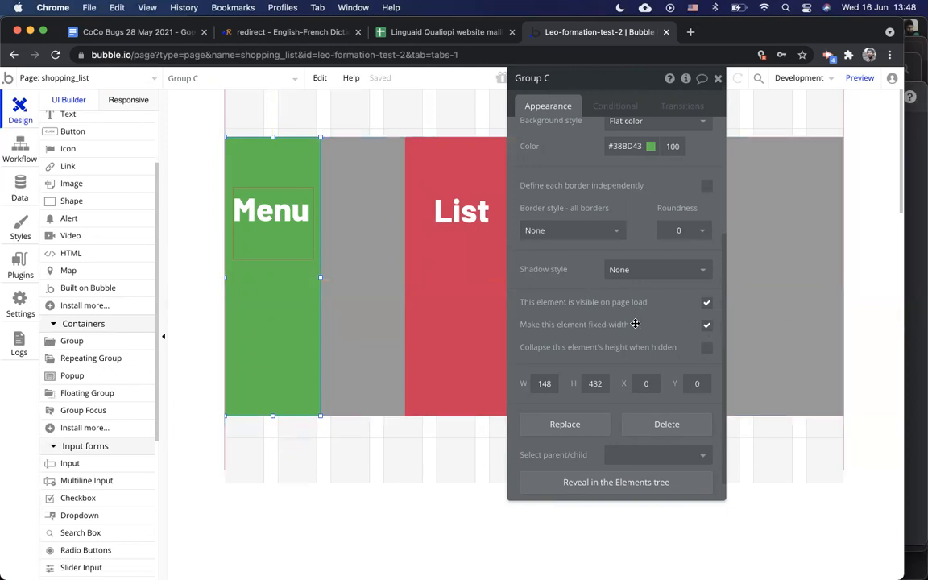
pyautogui.scroll(2, 635, 323)
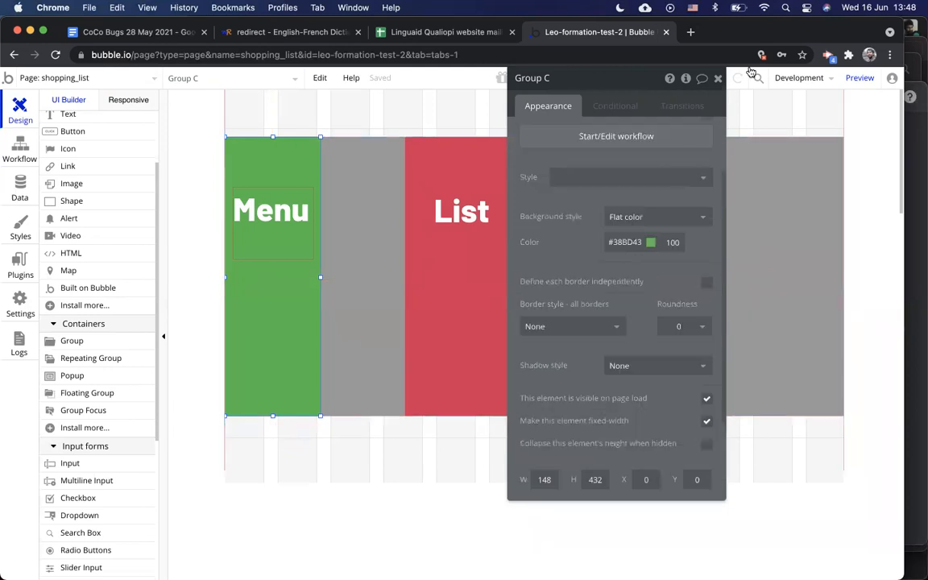
pyautogui.click(718, 79)
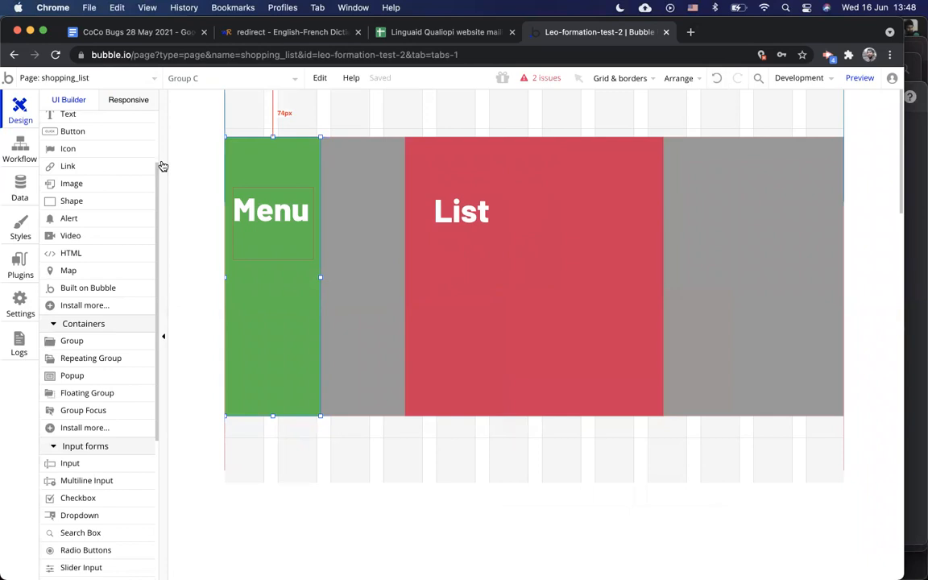
# Open the responsive view, narrow the page to about 999 px and inspect the responsive settings of the green and red groups
pyautogui.click(133, 100)
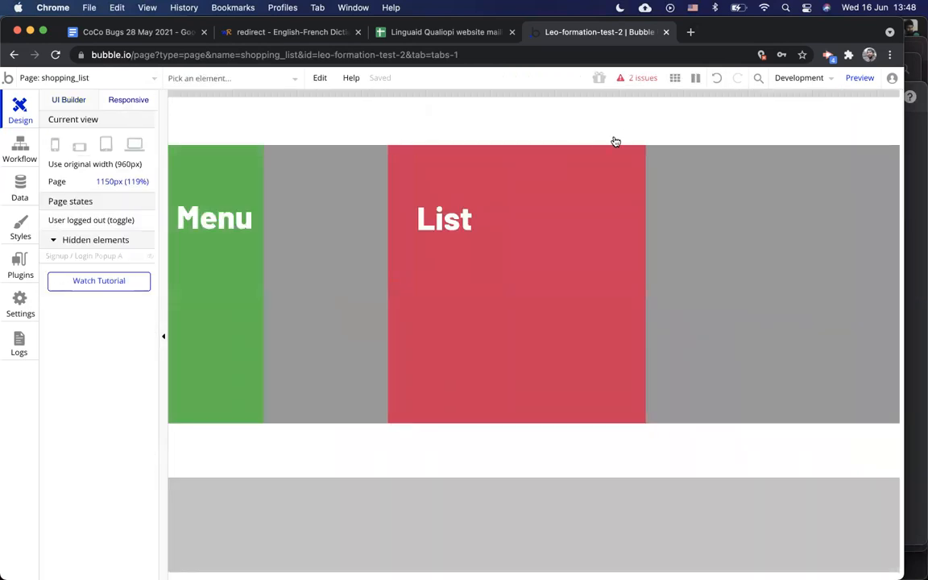
pyautogui.moveTo(897, 94); pyautogui.dragTo(811, 129)
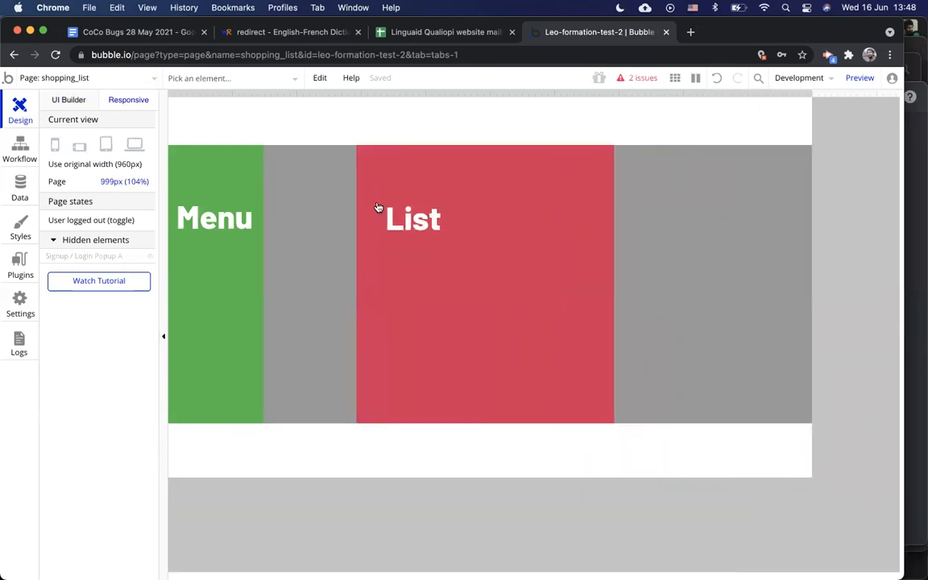
pyautogui.click(240, 175)
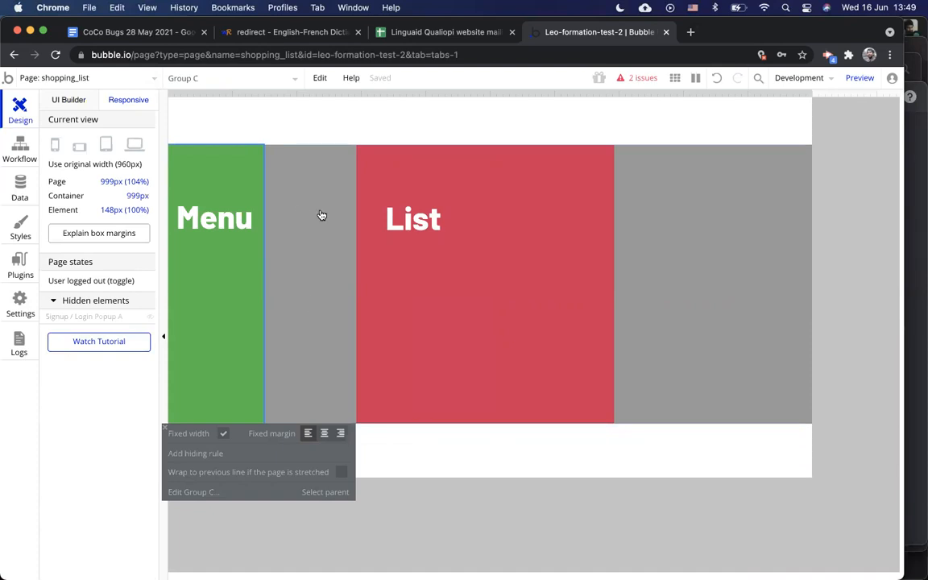
pyautogui.click(488, 295)
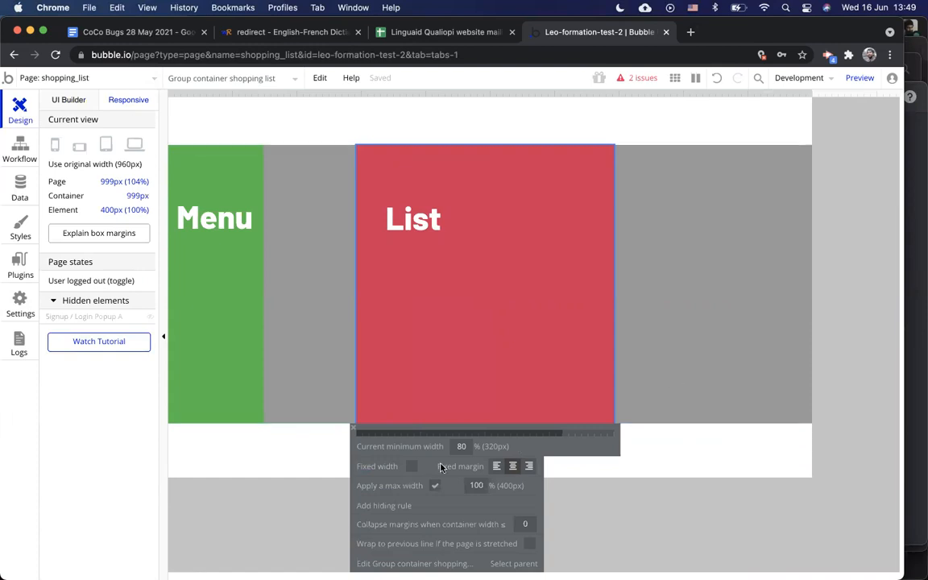
# Narrow the page preview to about 887 px and examine the widths of the red List group and its gray parent group
pyautogui.moveTo(812, 94); pyautogui.dragTo(756, 114)
pyautogui.click(483, 306)
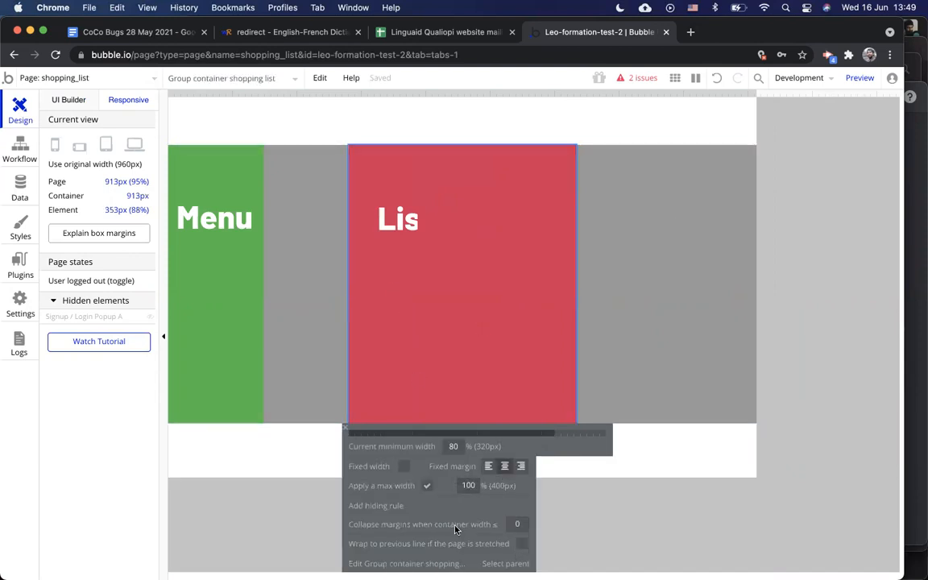
pyautogui.click(663, 355)
pyautogui.moveTo(757, 94)
pyautogui.mouseDown()
pyautogui.moveTo(721, 95)
pyautogui.moveTo(740, 94)
pyautogui.mouseUp()
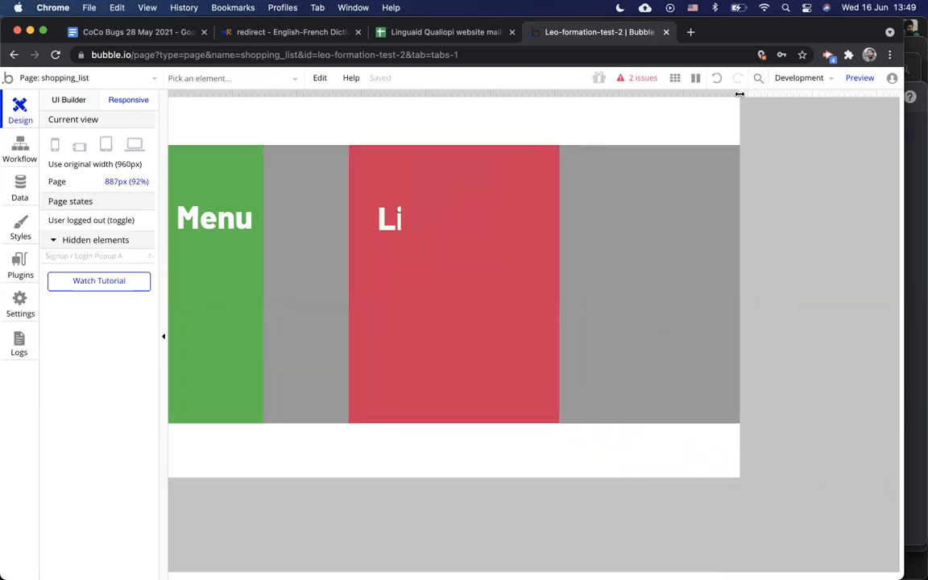
pyautogui.click(458, 337)
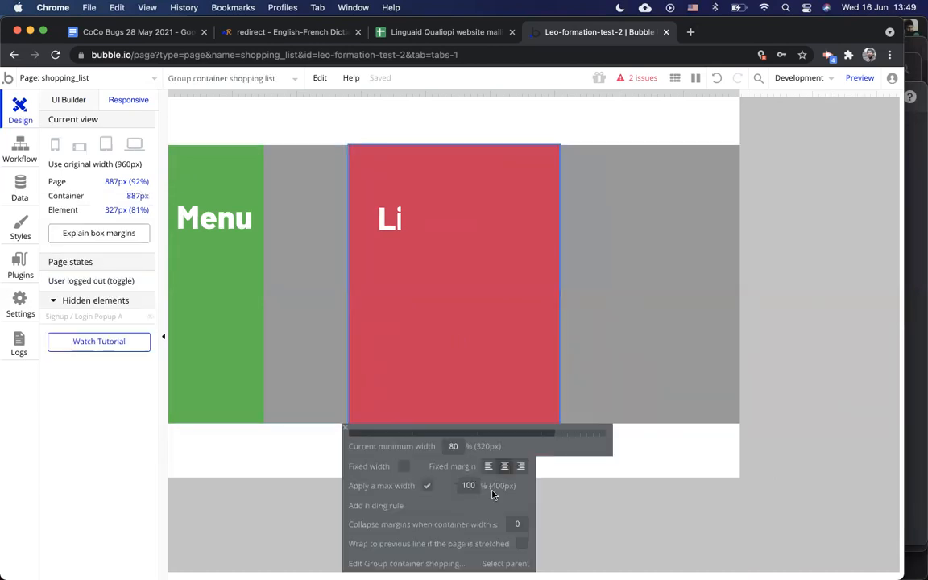
pyautogui.click(628, 288)
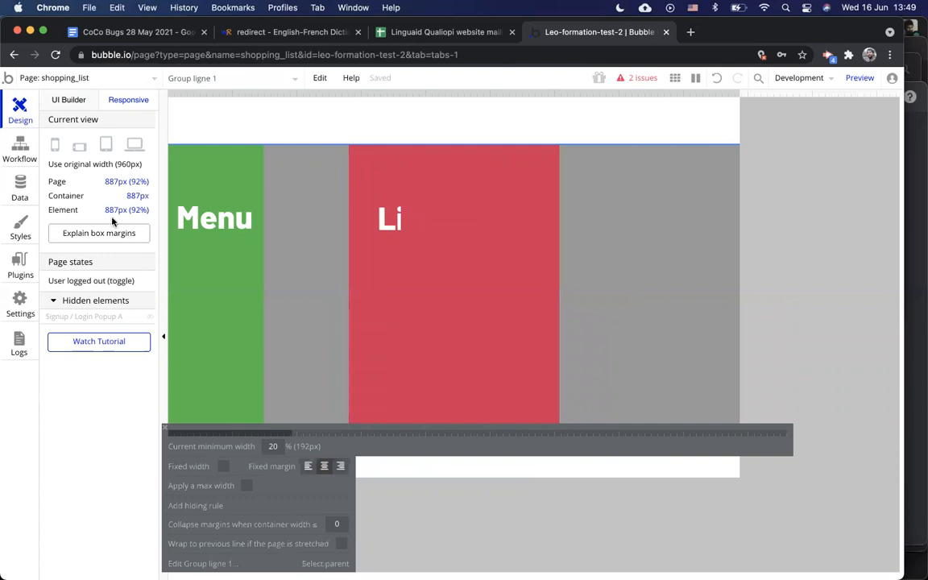
# Set the red List group to collapse margins when the container width is at most 890, and widen the page preview to about 1028 px
pyautogui.click(478, 269)
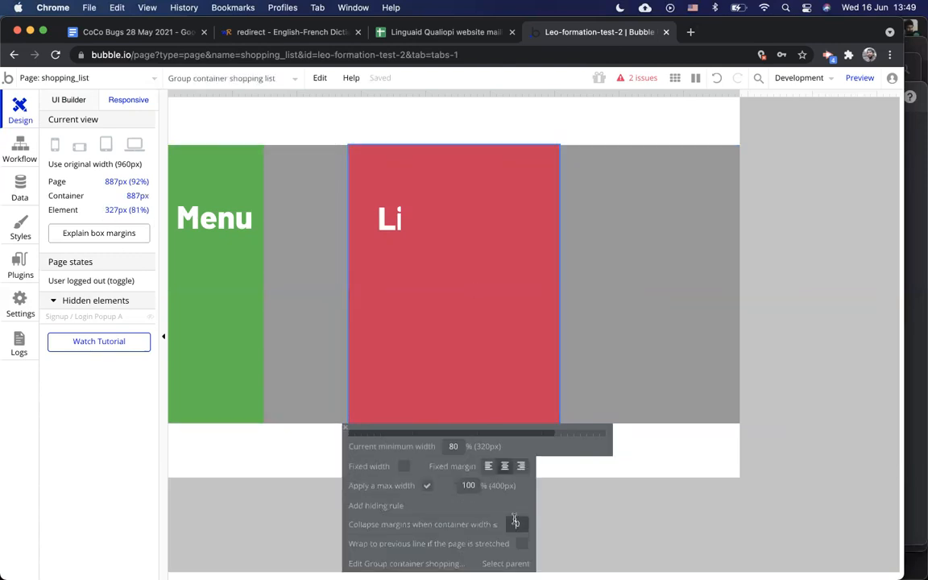
pyautogui.write('0')
pyautogui.moveTo(739, 97); pyautogui.dragTo(831, 172)
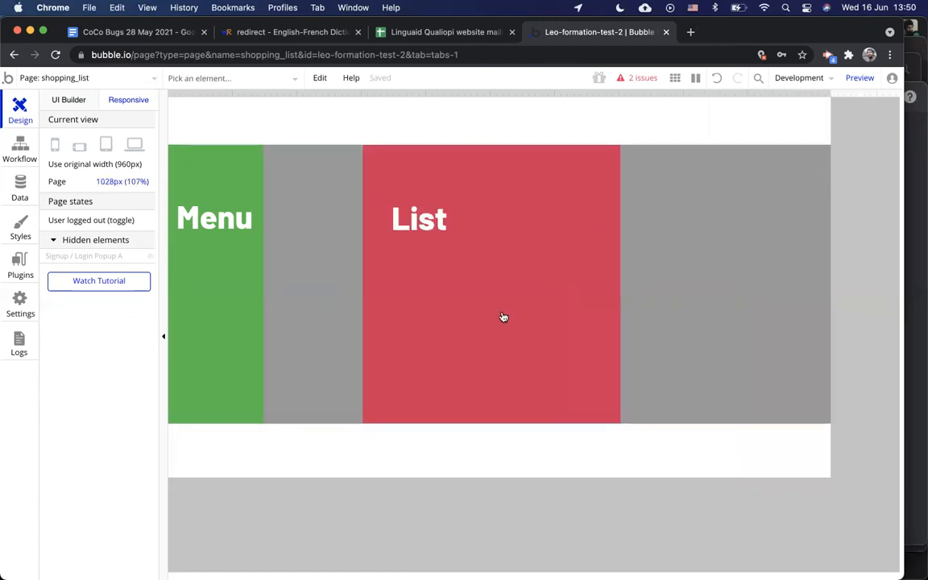
# Try a left fixed margin on the red List group and narrow the page preview to about 681 px to test it
pyautogui.click(503, 316)
pyautogui.click(505, 466)
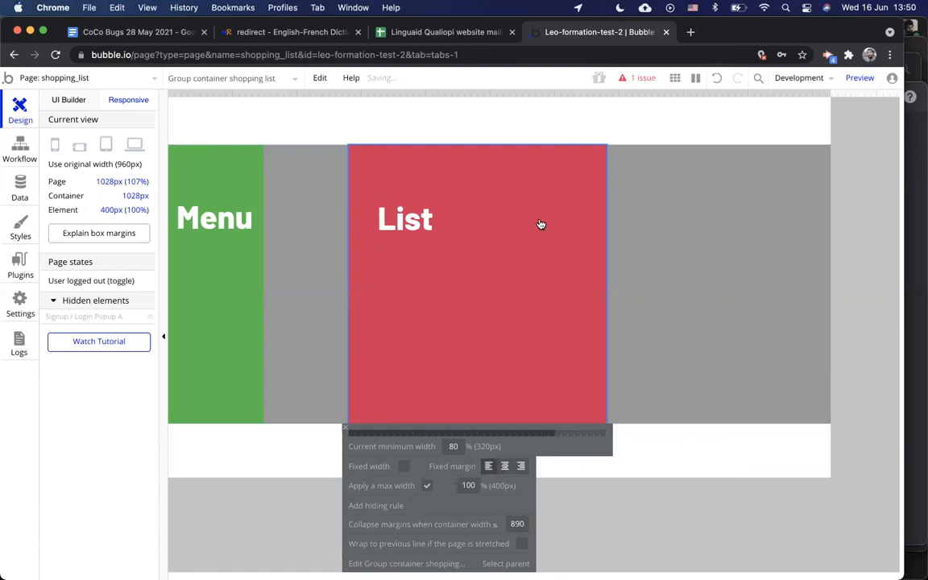
pyautogui.moveTo(832, 92); pyautogui.dragTo(583, 129)
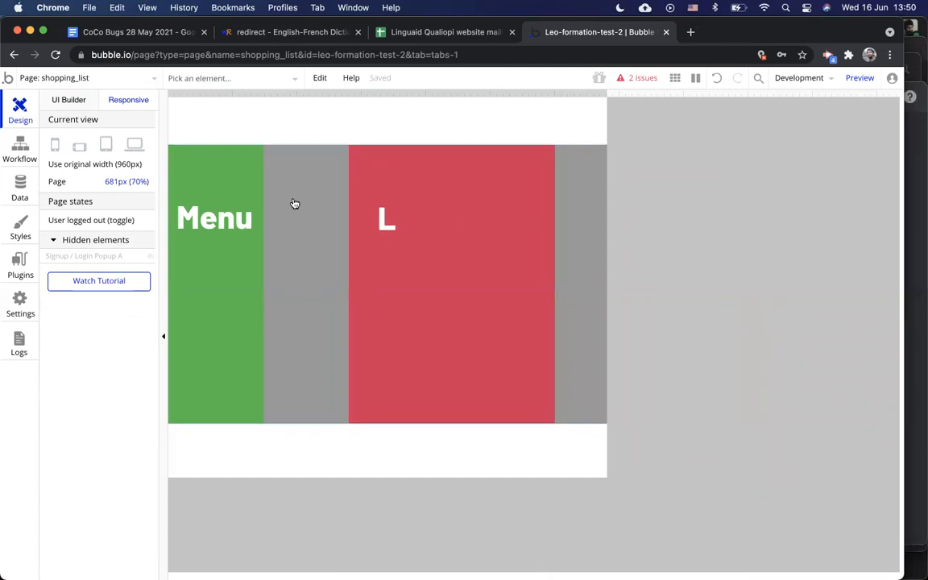
# Try a right fixed margin on the red List group and test it by resizing the page preview to about 794 px
pyautogui.click(520, 250)
pyautogui.click(525, 471)
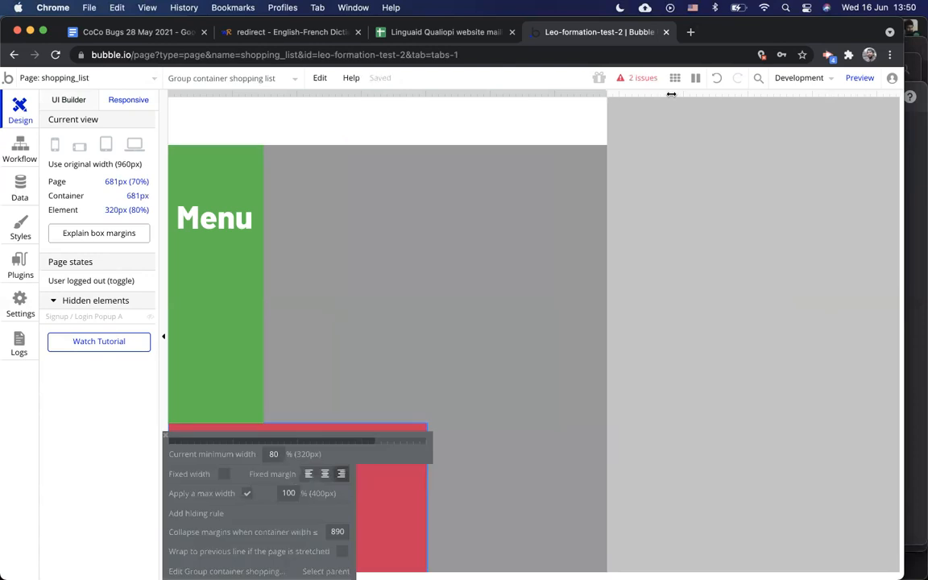
pyautogui.moveTo(634, 94); pyautogui.dragTo(675, 119)
pyautogui.moveTo(844, 120); pyautogui.dragTo(680, 184)
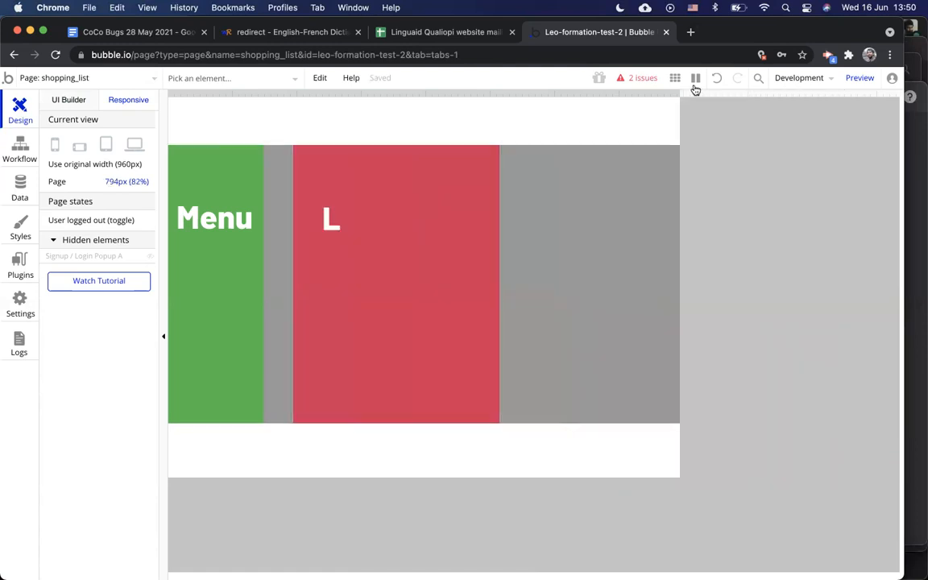
# Widen the page preview to about 989 px and set the red List group's fixed margin to centered
pyautogui.moveTo(679, 94); pyautogui.dragTo(804, 95)
pyautogui.click(533, 412)
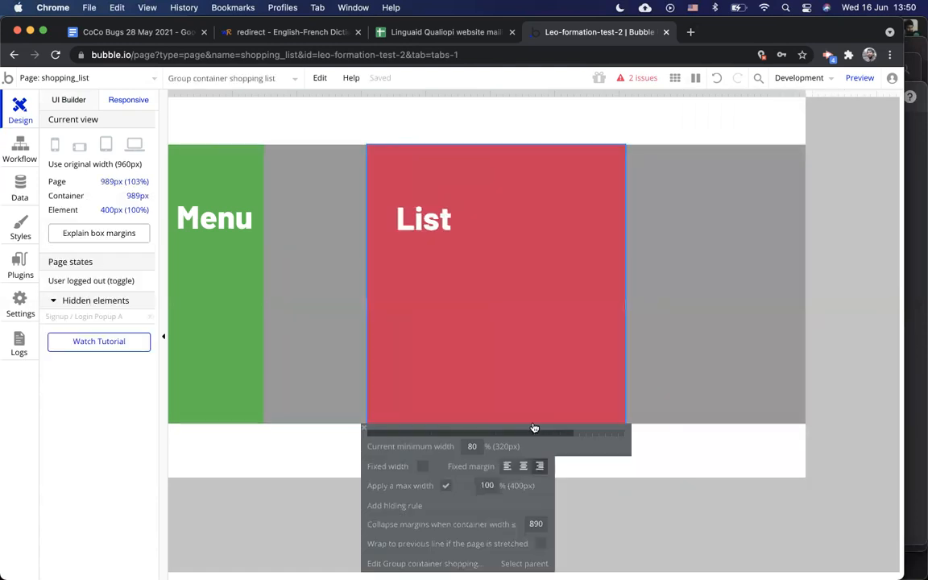
pyautogui.click(524, 467)
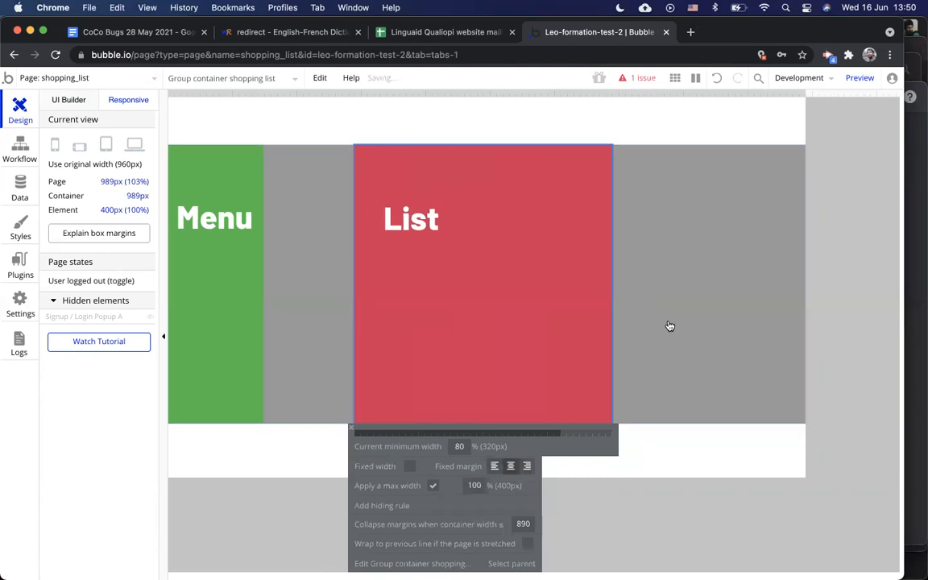
# Narrow the page preview to about 889 px to check the margin collapse, and inspect the green and red groups' responsive settings
pyautogui.click(523, 524)
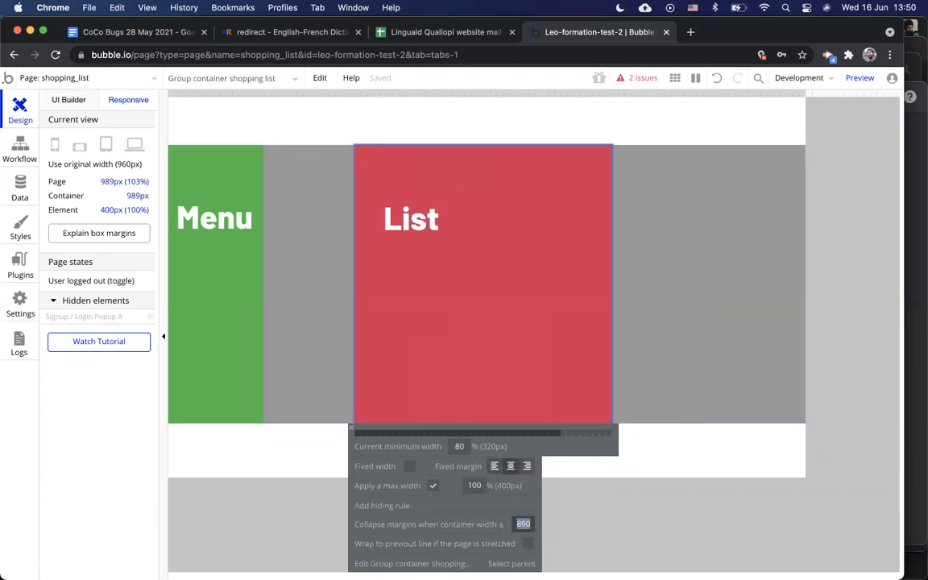
pyautogui.click(758, 313)
pyautogui.moveTo(805, 94); pyautogui.dragTo(741, 99)
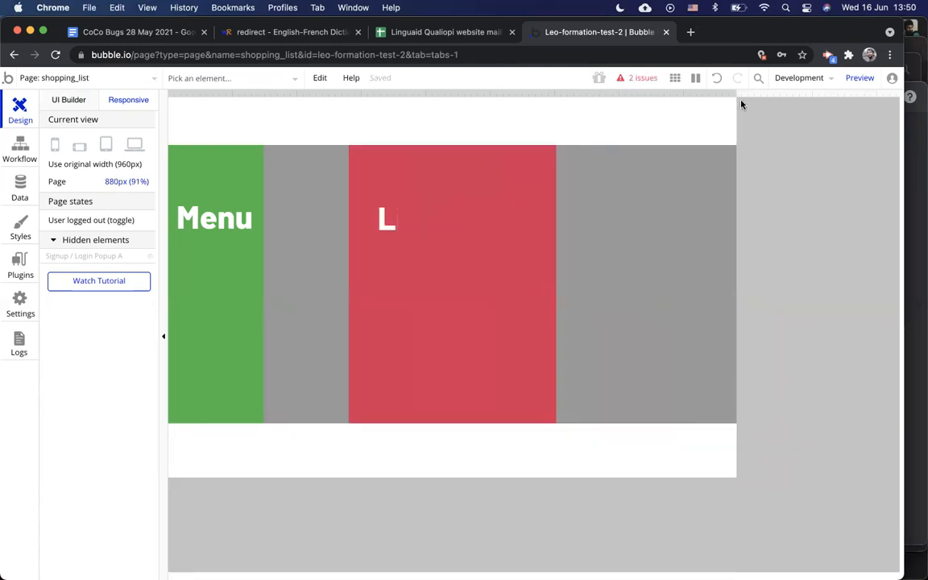
pyautogui.click(227, 307)
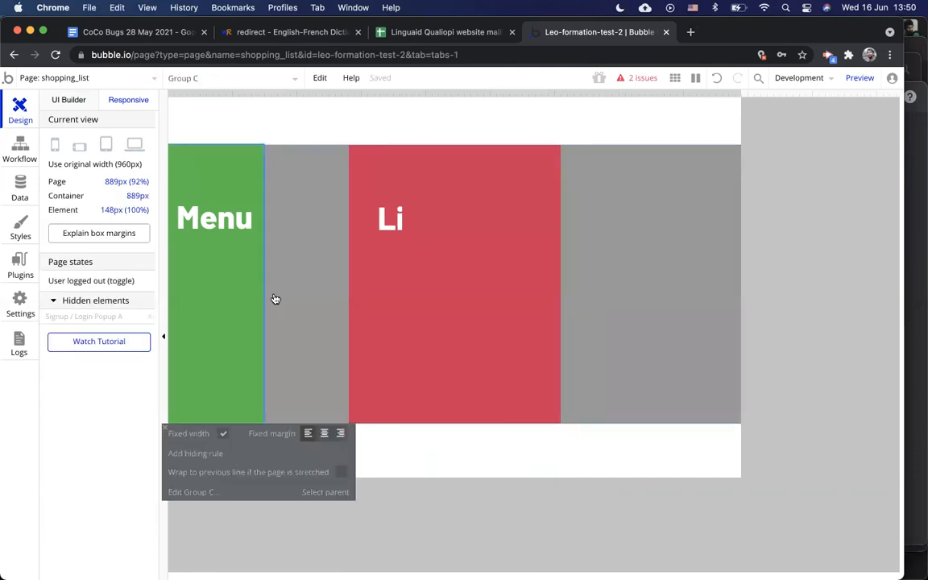
pyautogui.click(447, 276)
pyautogui.click(224, 288)
pyautogui.click(202, 456)
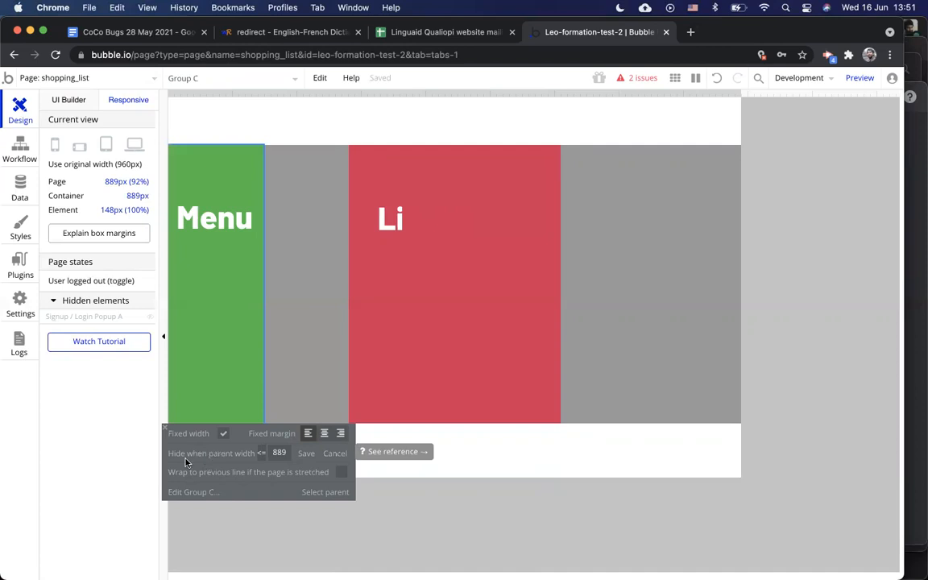
pyautogui.click(335, 452)
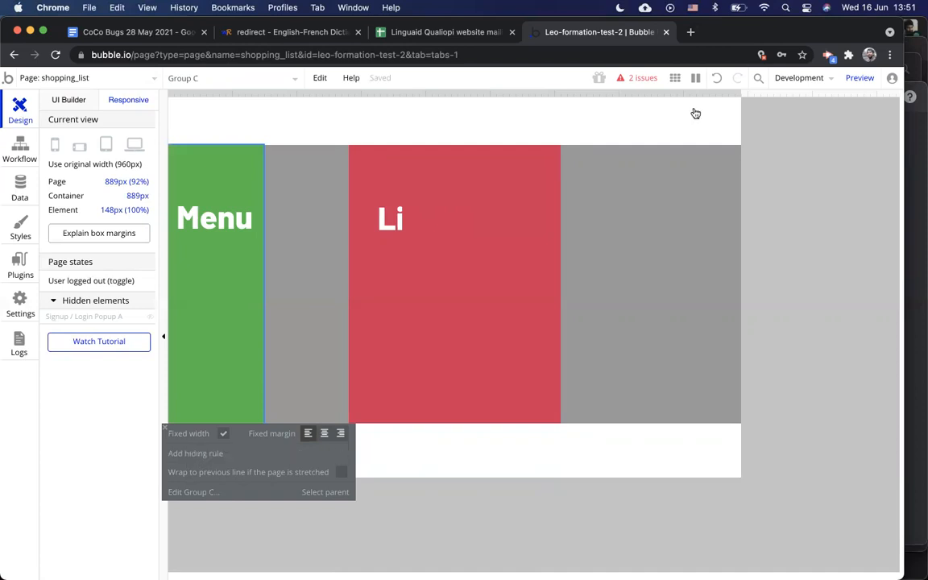
# Narrow the page preview to 886 px and save a rule hiding the green Menu group when the parent width is <= 886
pyautogui.moveTo(730, 93)
pyautogui.mouseDown()
pyautogui.moveTo(715, 94)
pyautogui.moveTo(739, 93)
pyautogui.mouseUp()
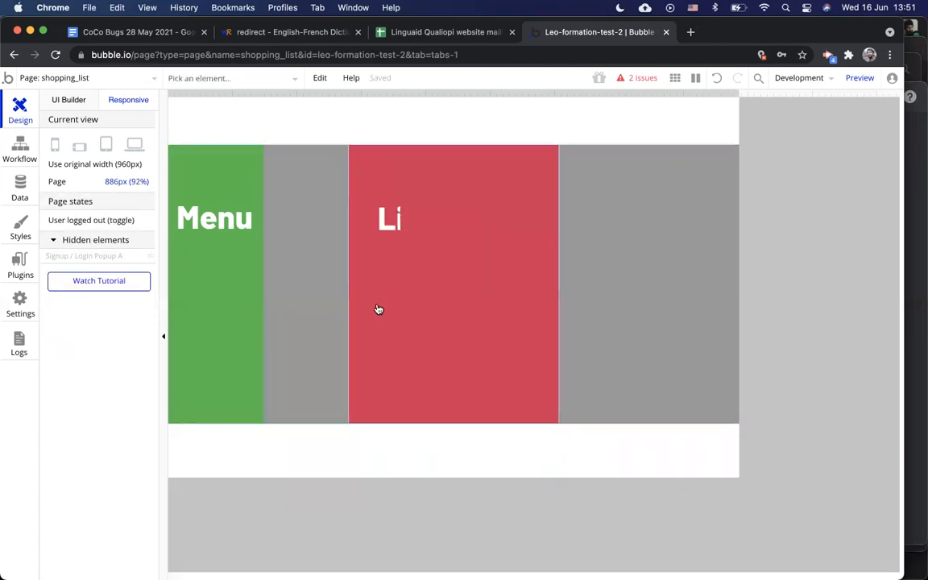
pyautogui.click(232, 313)
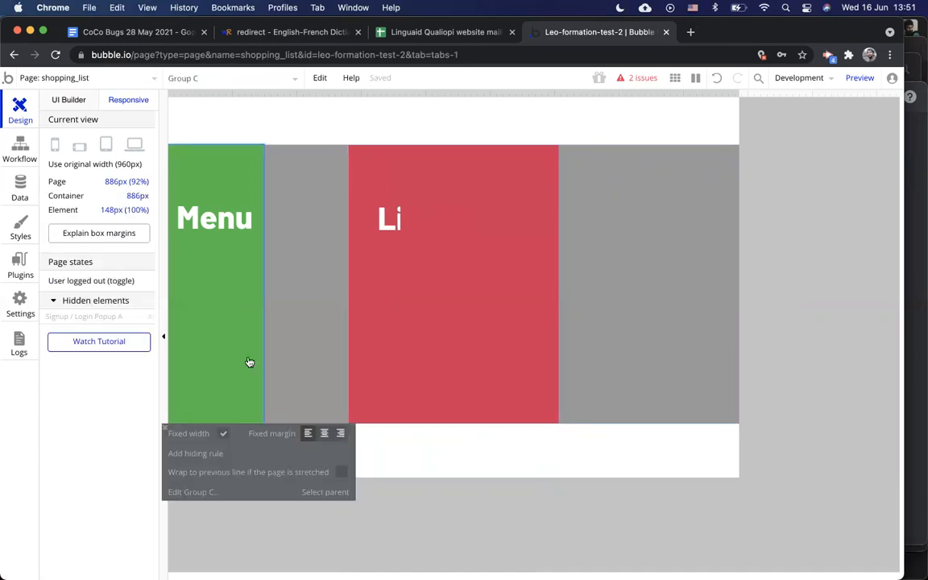
pyautogui.click(201, 456)
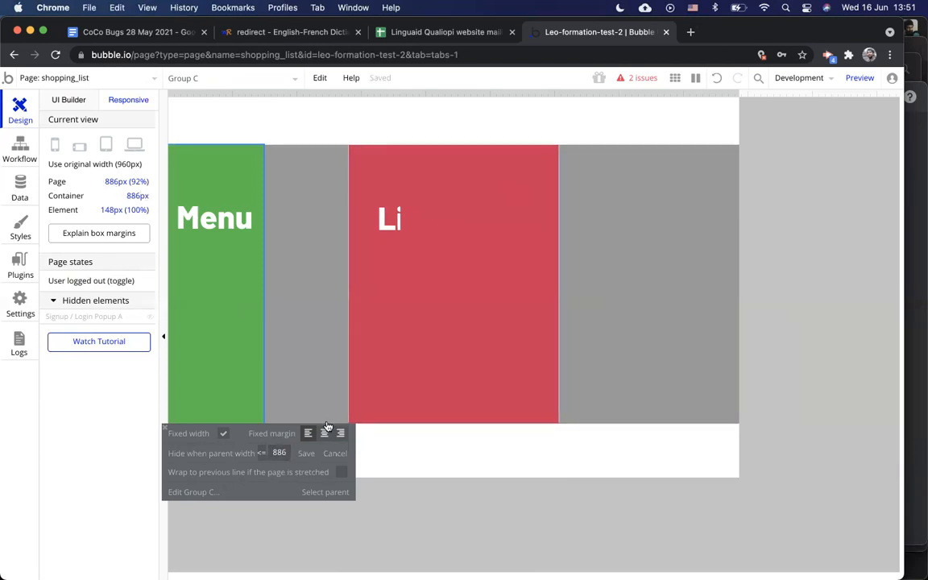
pyautogui.click(262, 452)
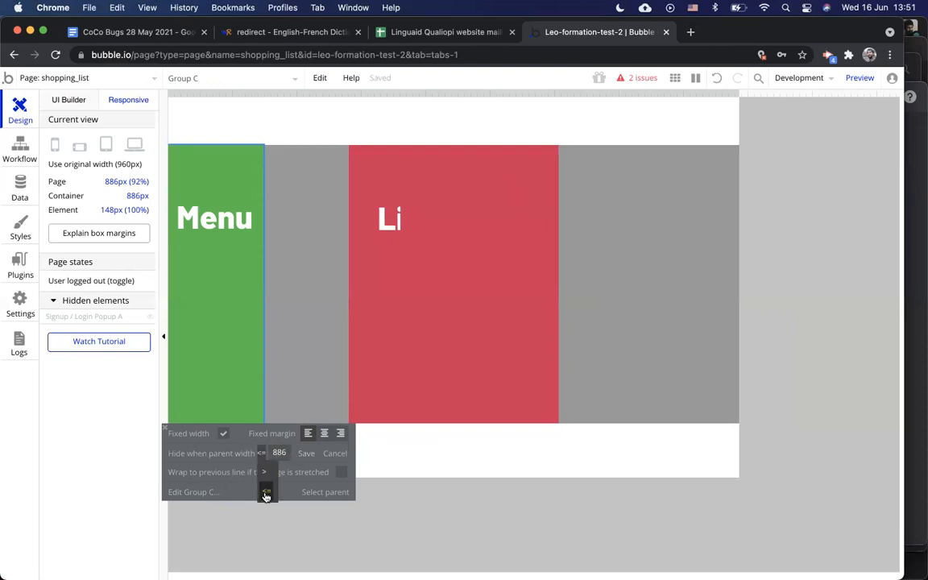
pyautogui.click(226, 459)
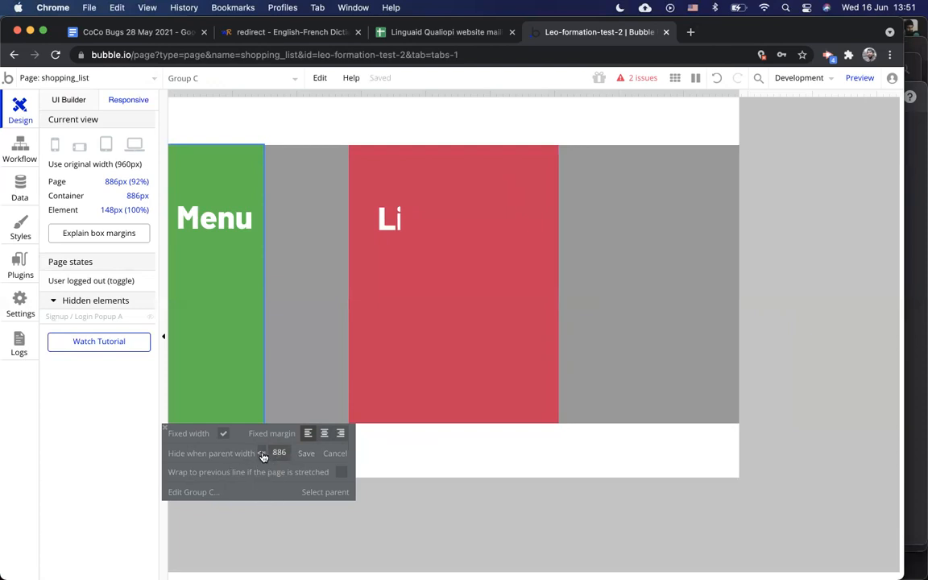
pyautogui.click(307, 453)
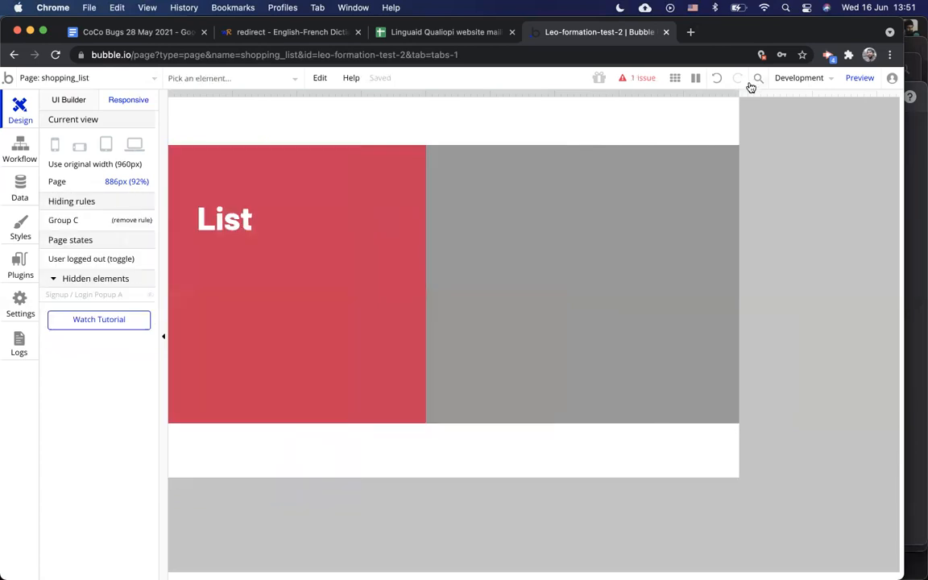
# Test the Menu group's hiding rule by narrowing the page preview to about 870 px and widening it to about 961 px
pyautogui.moveTo(738, 94)
pyautogui.mouseDown()
pyautogui.moveTo(757, 95)
pyautogui.moveTo(728, 100)
pyautogui.mouseUp()
pyautogui.click(368, 337)
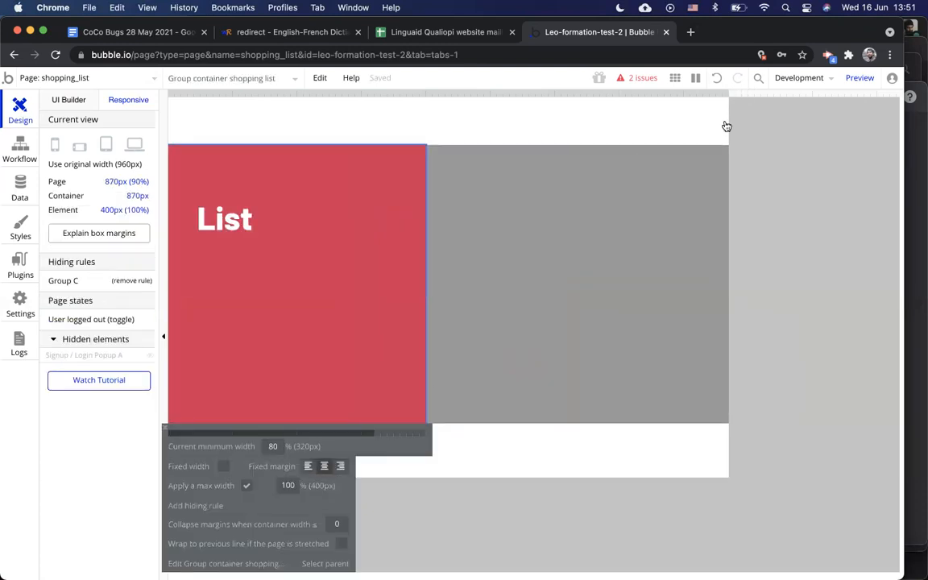
pyautogui.moveTo(702, 92); pyautogui.dragTo(786, 125)
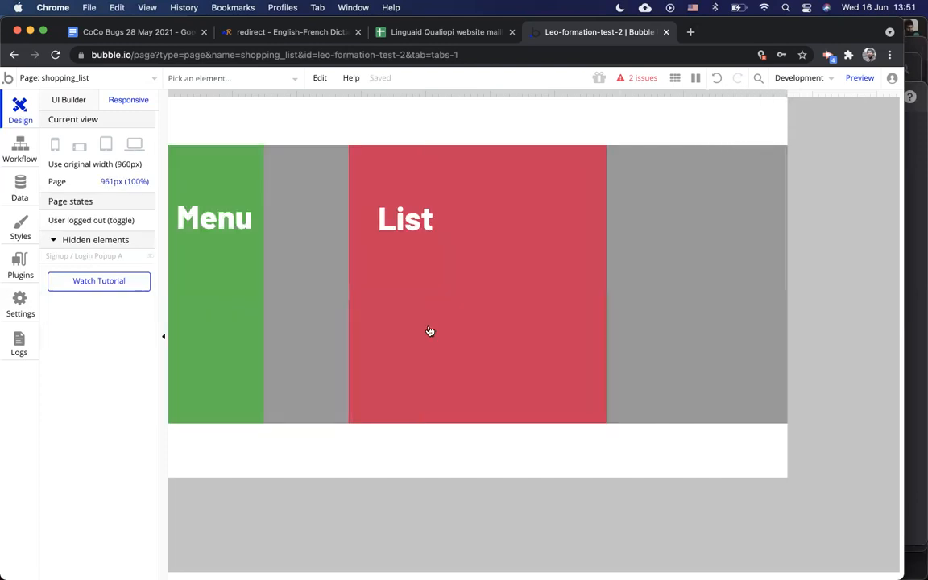
# Inspect the red List and green Menu groups' responsive settings, and widen the page preview to about 1090 px
pyautogui.click(394, 348)
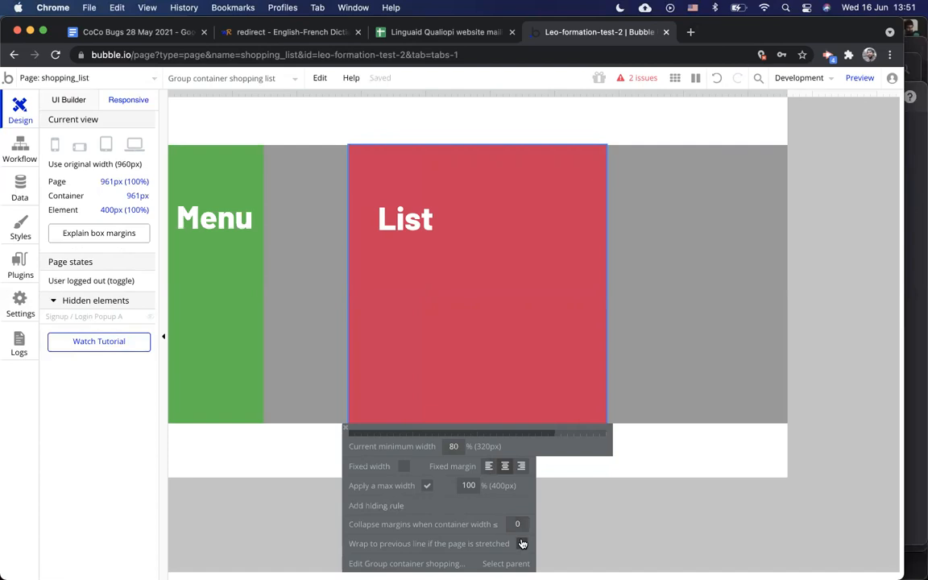
pyautogui.click(219, 294)
pyautogui.click(497, 300)
pyautogui.moveTo(749, 95); pyautogui.dragTo(864, 93)
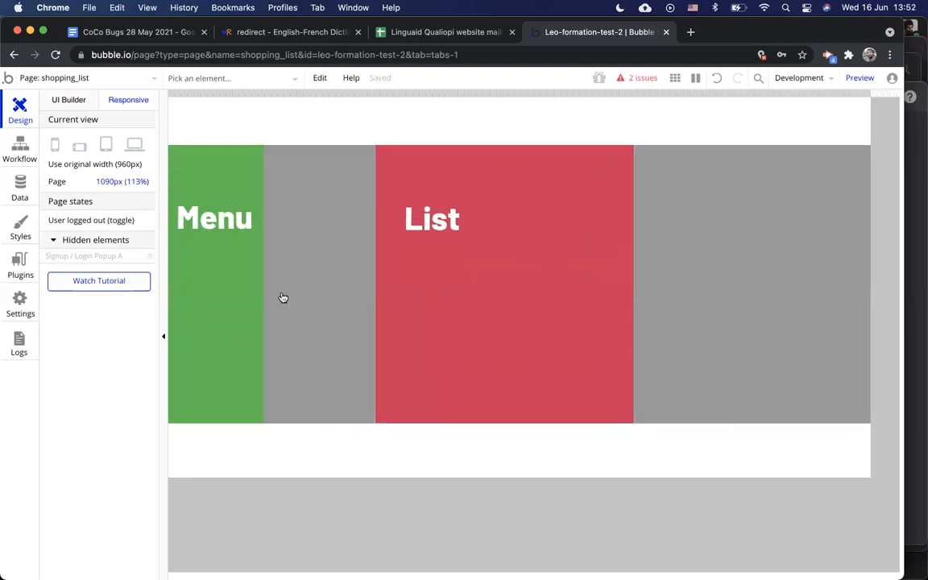
# Return to the UI Builder and examine how the red List and green Menu groups sit inside the grey row group
pyautogui.click(68, 99)
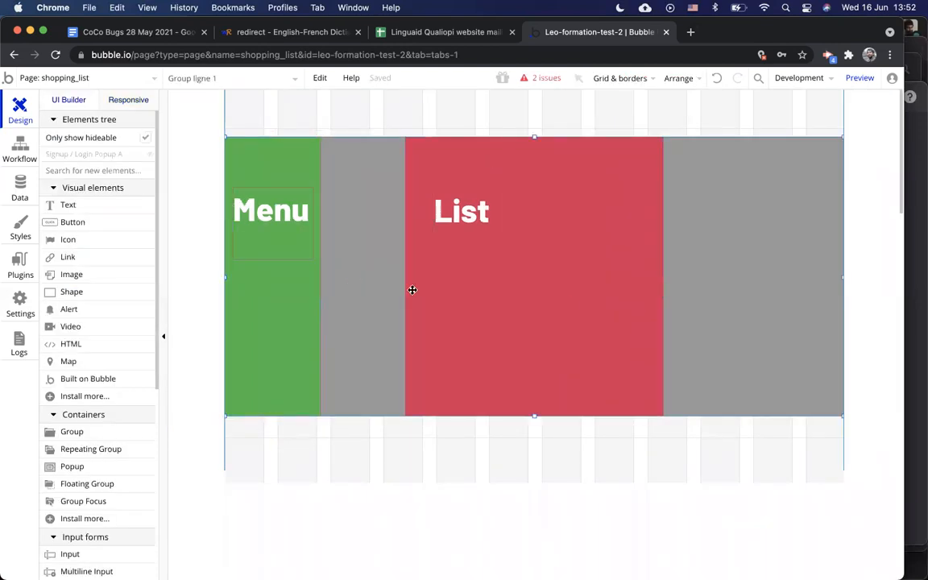
pyautogui.click(570, 305)
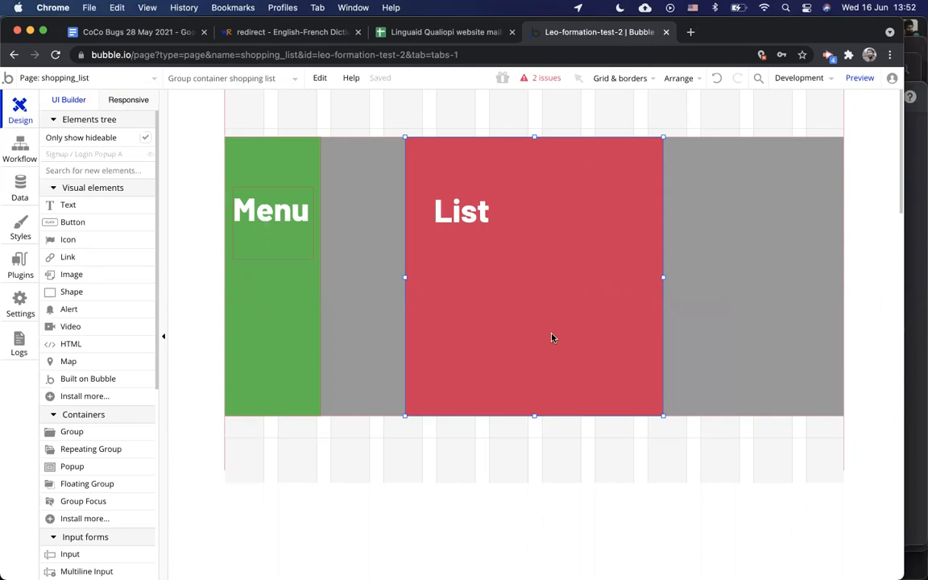
pyautogui.click(280, 338)
pyautogui.click(451, 320)
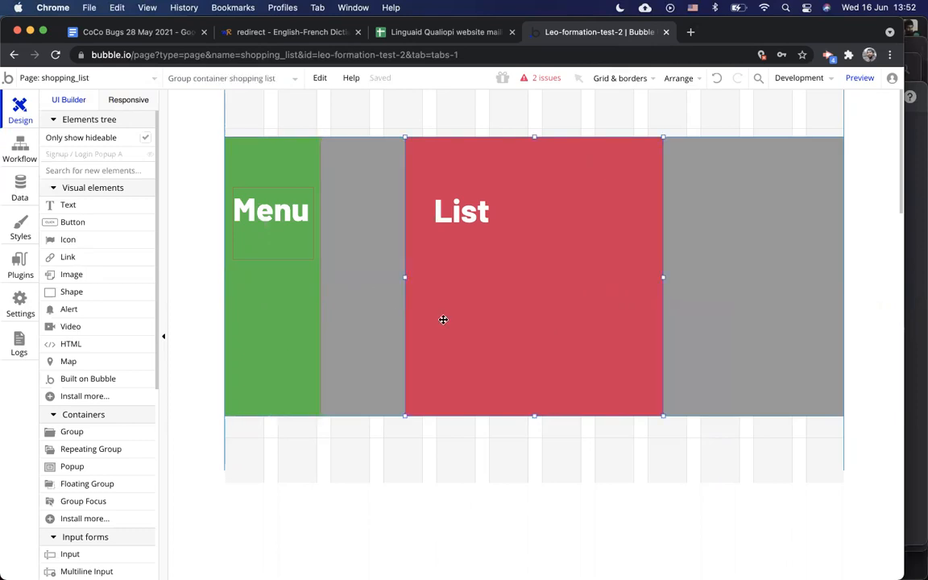
pyautogui.click(269, 331)
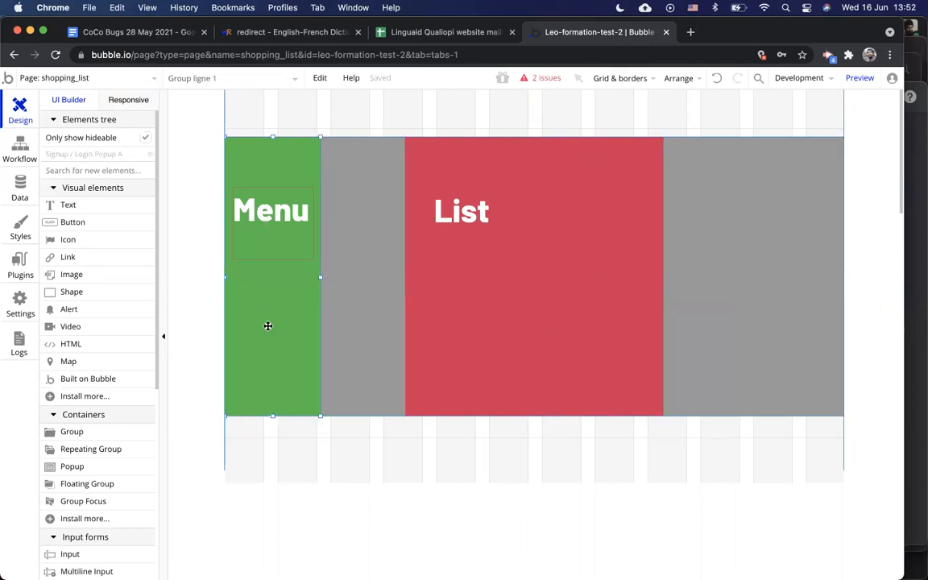
pyautogui.click(340, 134)
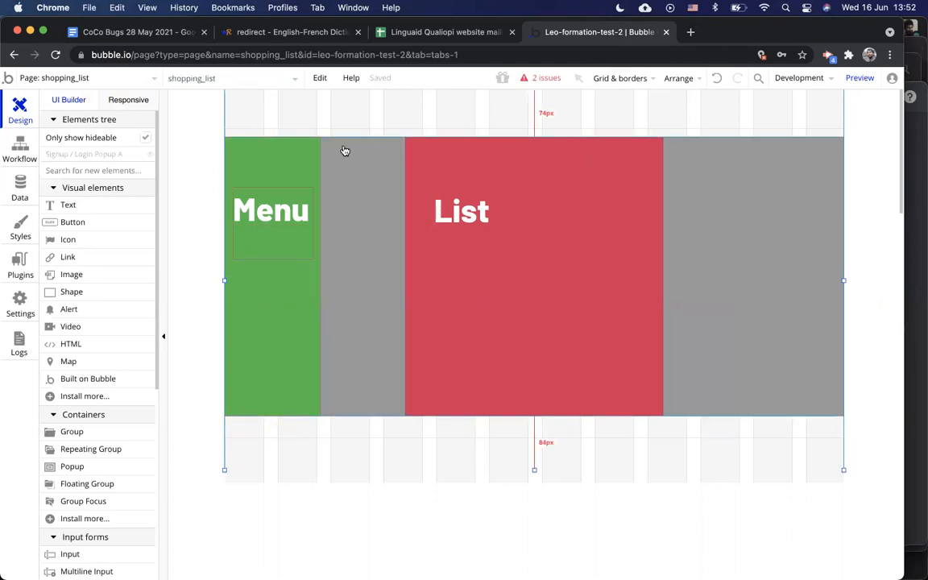
# Delete the List text from the red group
pyautogui.click(465, 229)
pyautogui.click(465, 215)
pyautogui.press('Delete')
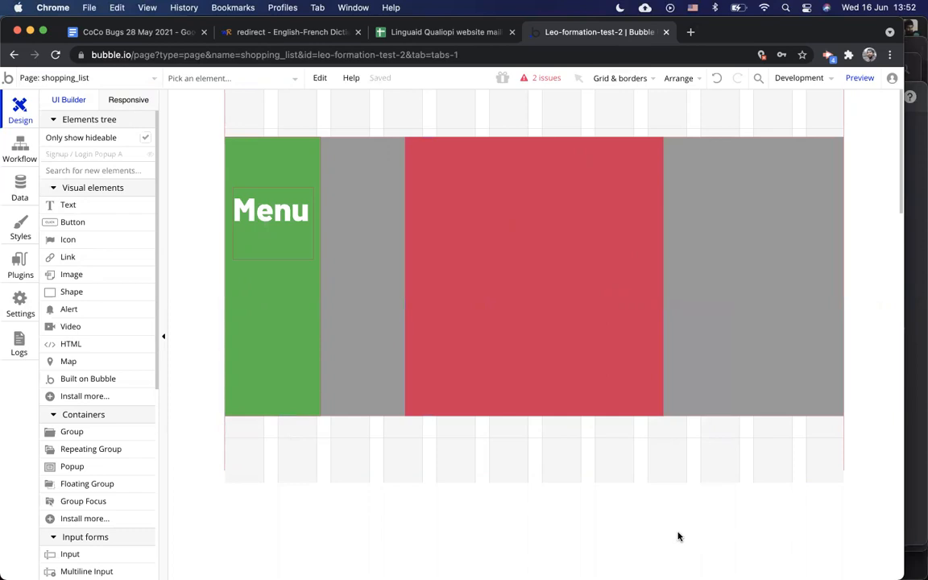